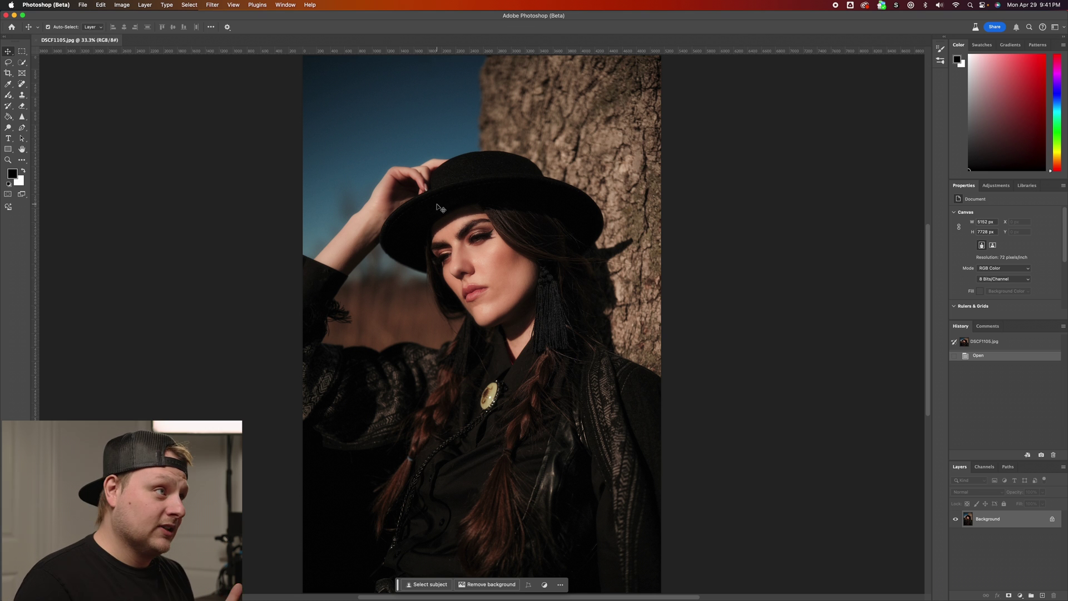
Step: Lasso the black hat and run Generative Fill with the prompt "cowboy hat", using the brown leather hat screenshot as the reference image
click(9, 63)
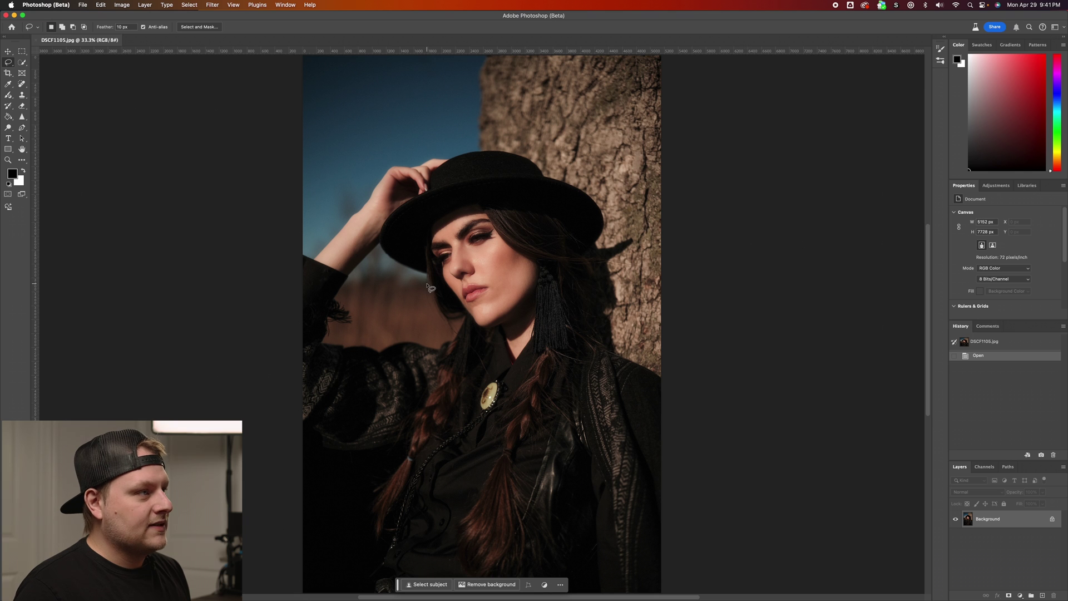
mouse_move(427, 283)
mouse_down()
mouse_move(435, 230)
mouse_move(463, 216)
mouse_move(515, 211)
mouse_move(588, 248)
mouse_move(616, 242)
mouse_move(611, 199)
mouse_move(515, 150)
mouse_move(448, 156)
mouse_move(376, 231)
mouse_move(393, 275)
mouse_move(430, 286)
mouse_up()
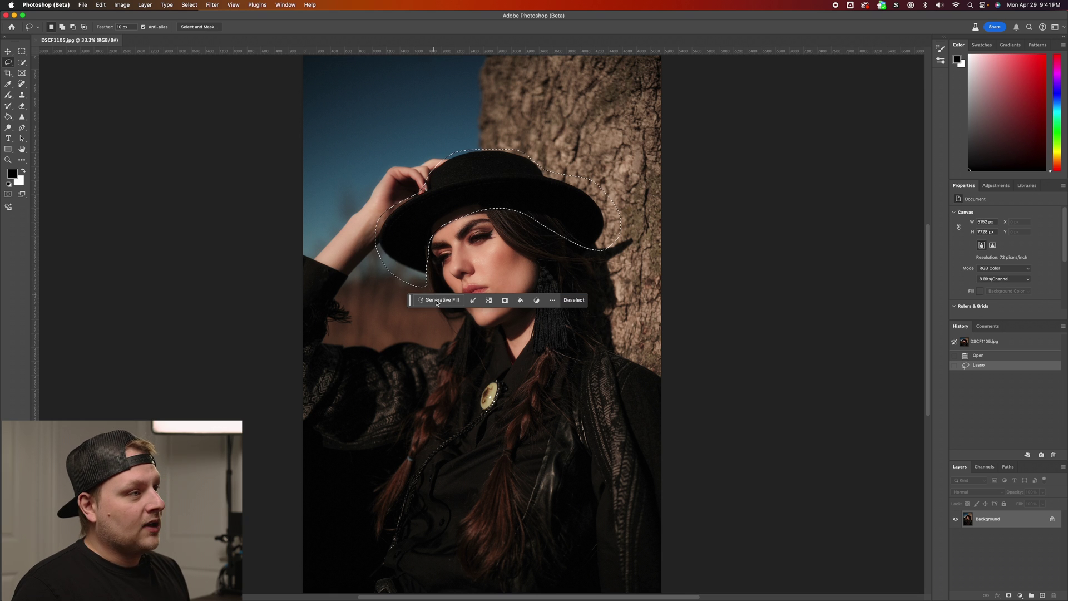
click(437, 301)
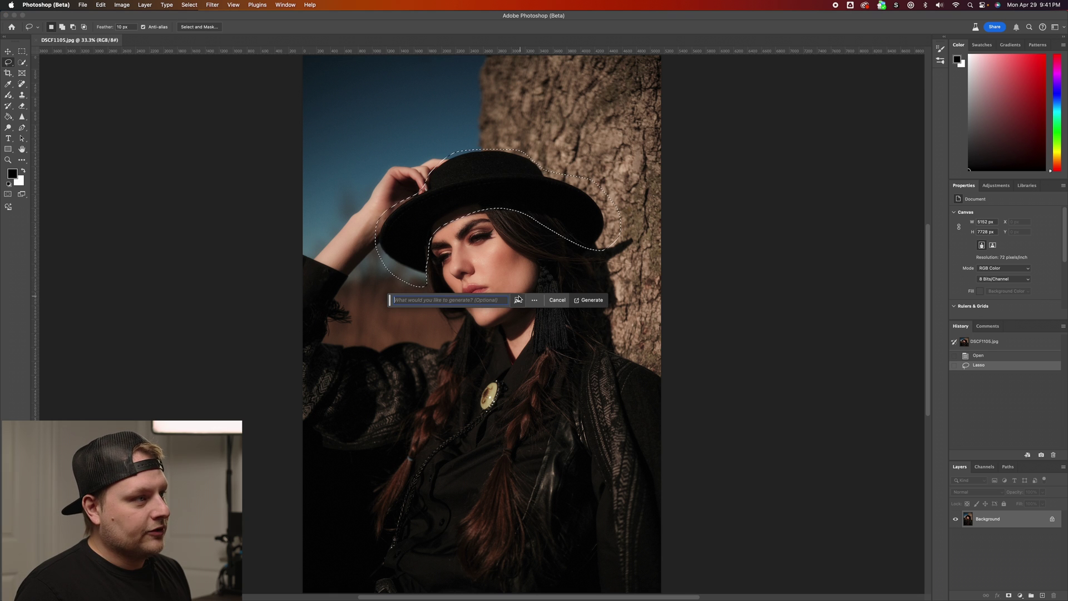
drag(390, 300, 376, 490)
click(504, 488)
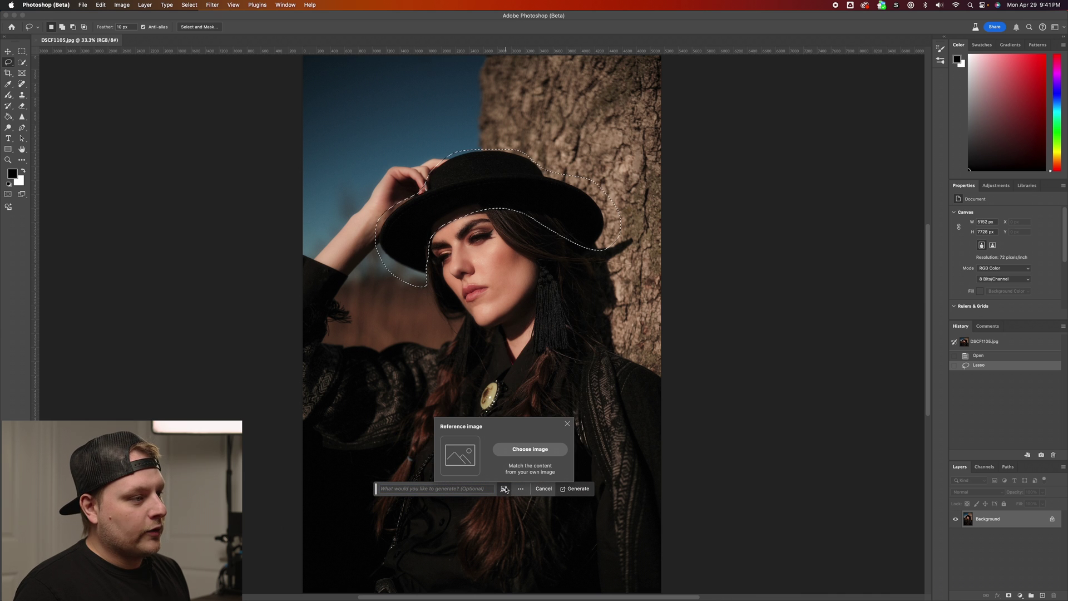
click(525, 451)
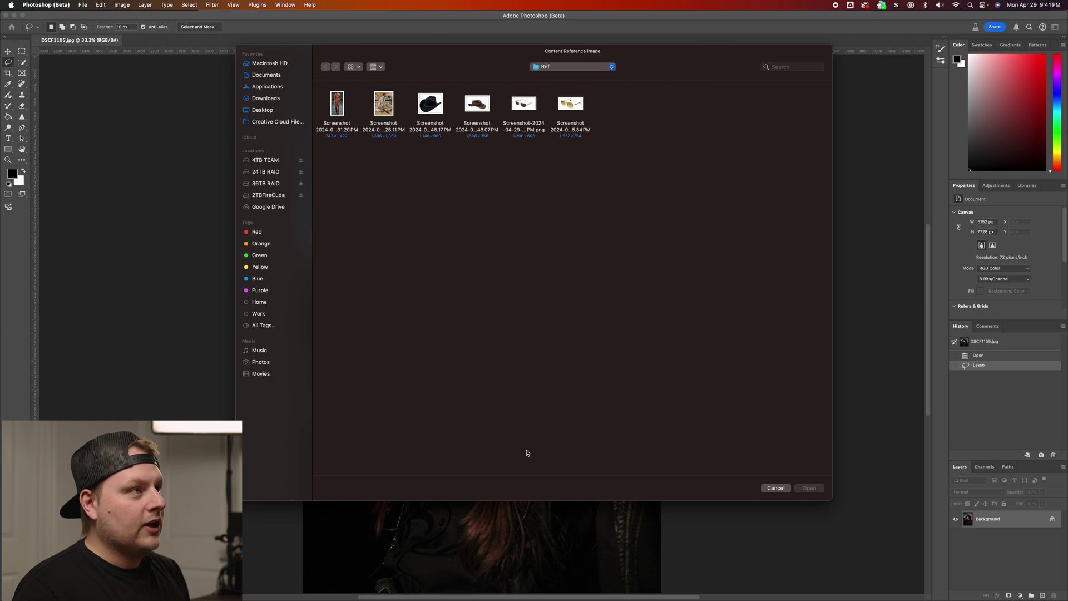
click(478, 107)
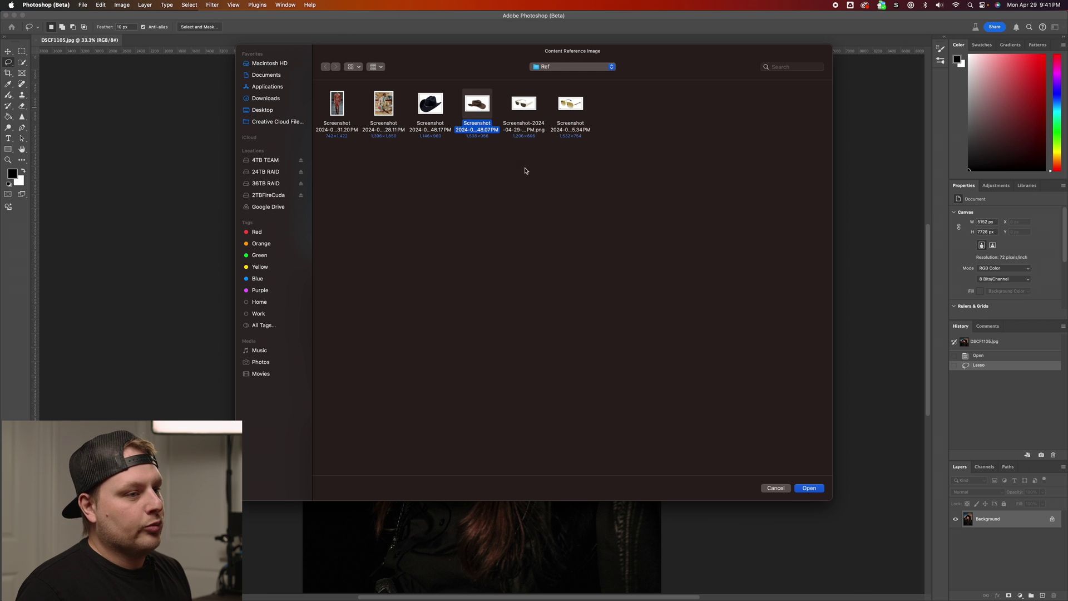
click(808, 489)
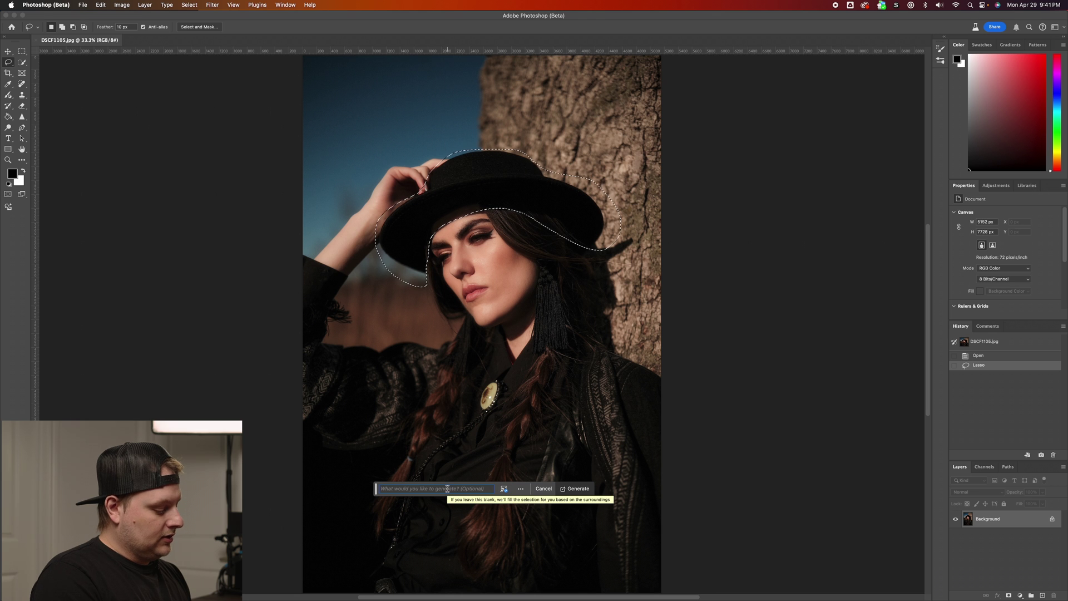
text(cowboy hat)
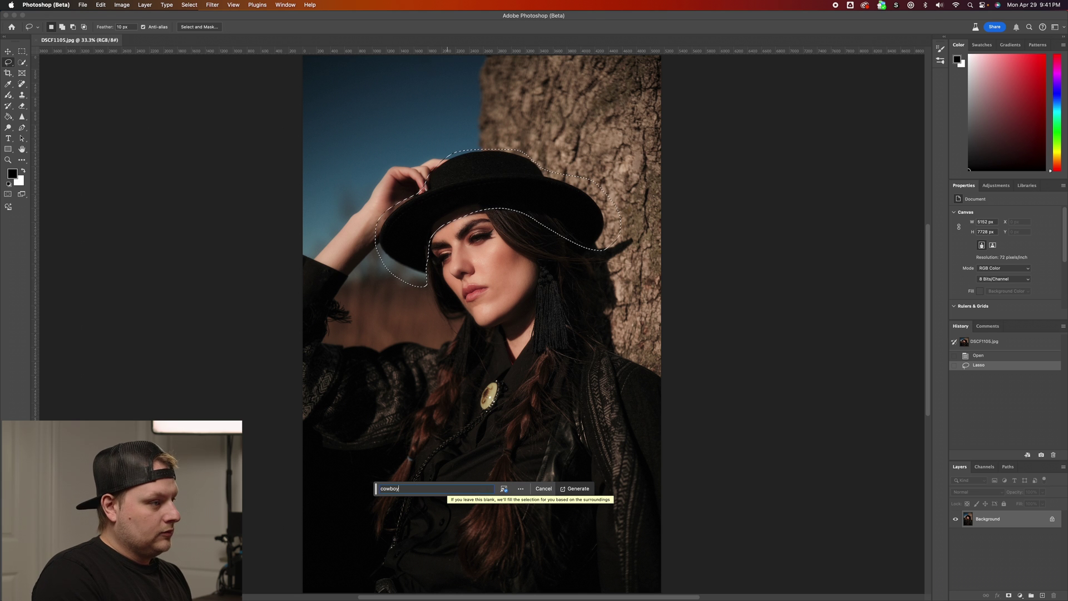
click(579, 488)
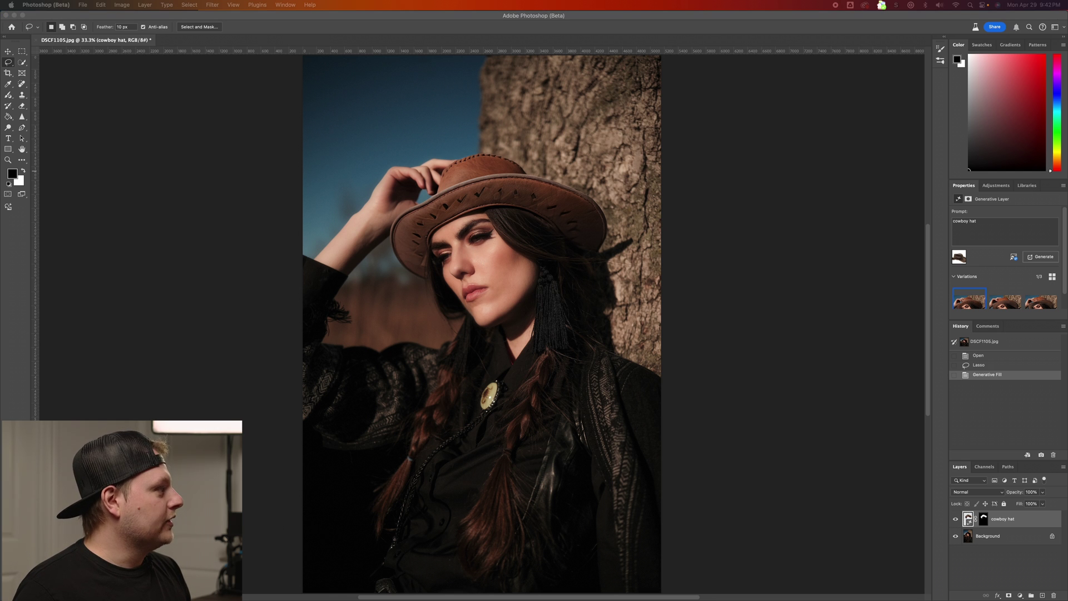
Step: Preview the brown leather hat reference image in Finder to compare it with the generated hat, and return to Photoshop
key(space)
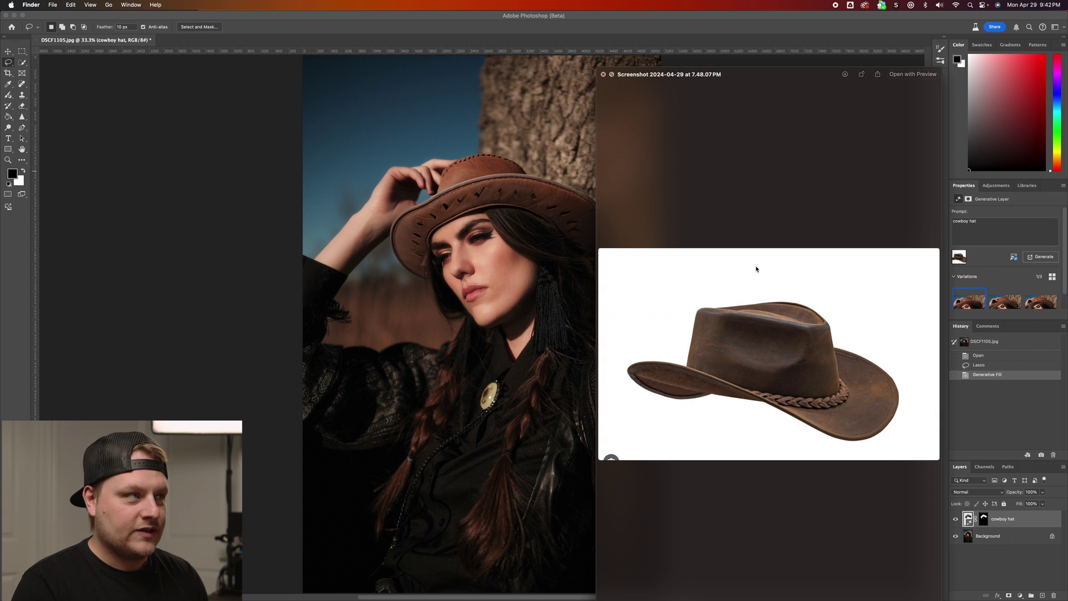
key(space)
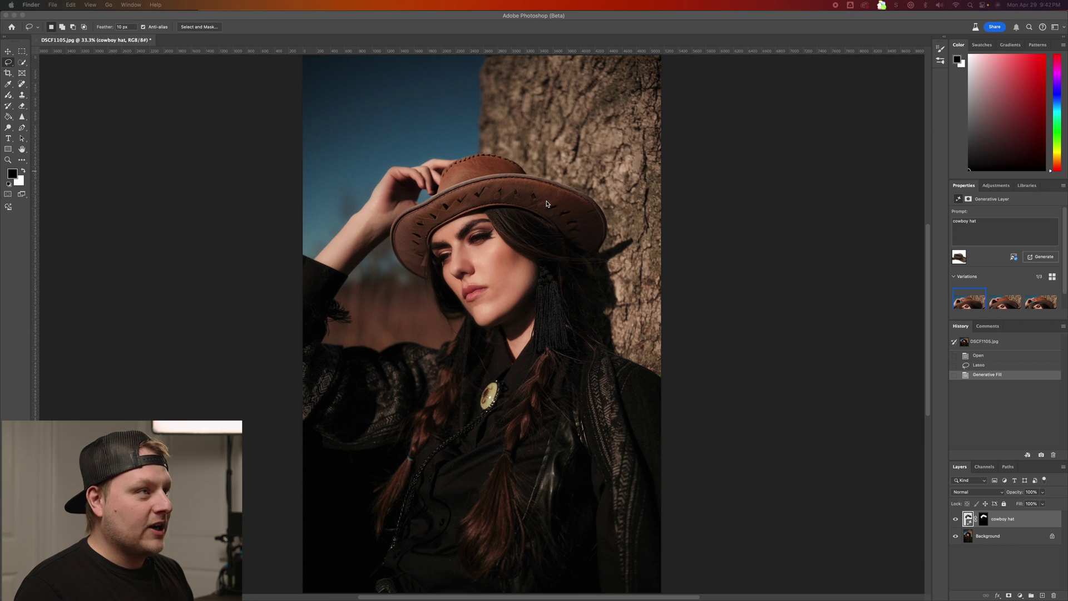
click(536, 195)
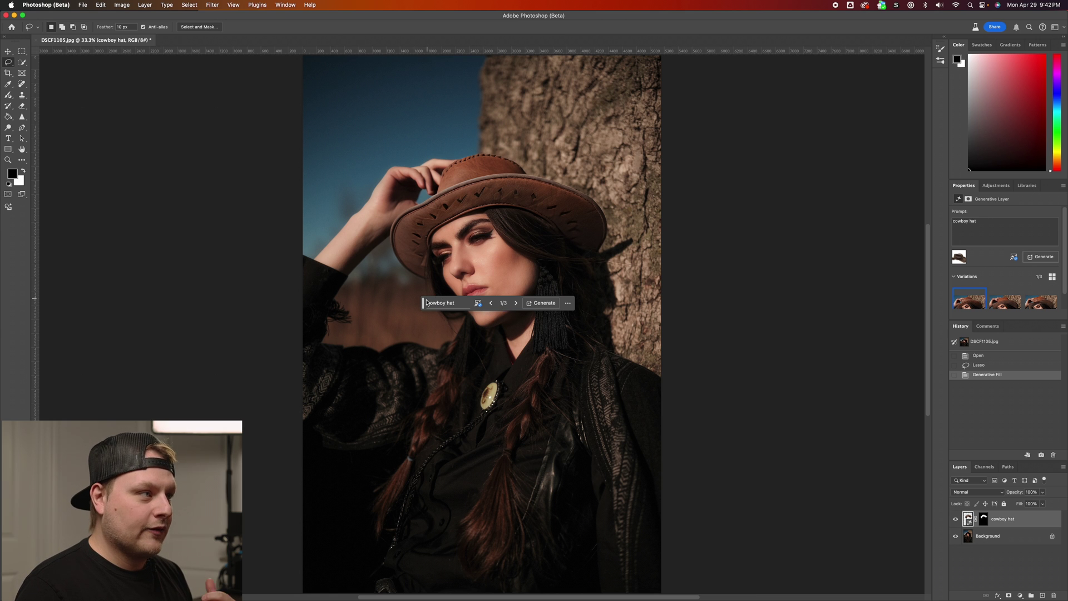
Step: Go through the generated cowboy hat variations and select the third one
drag(424, 303, 419, 378)
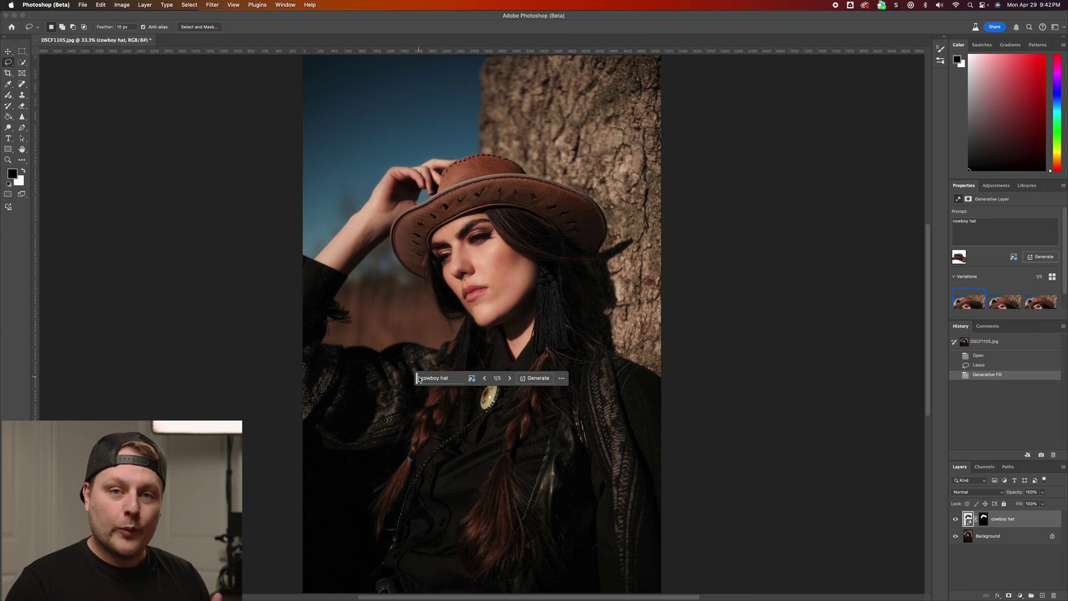
click(510, 378)
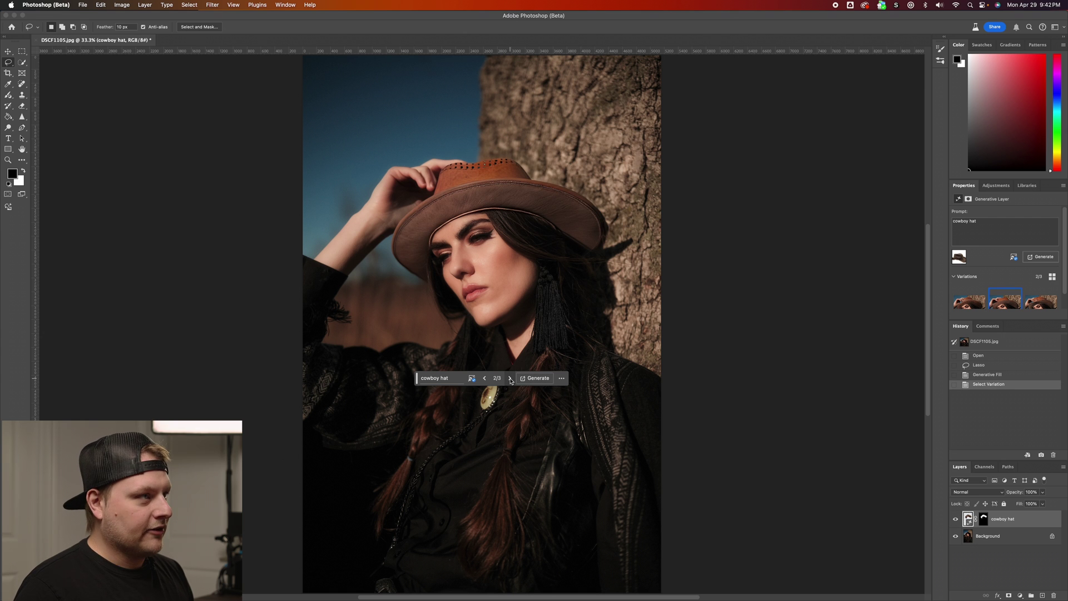
click(510, 378)
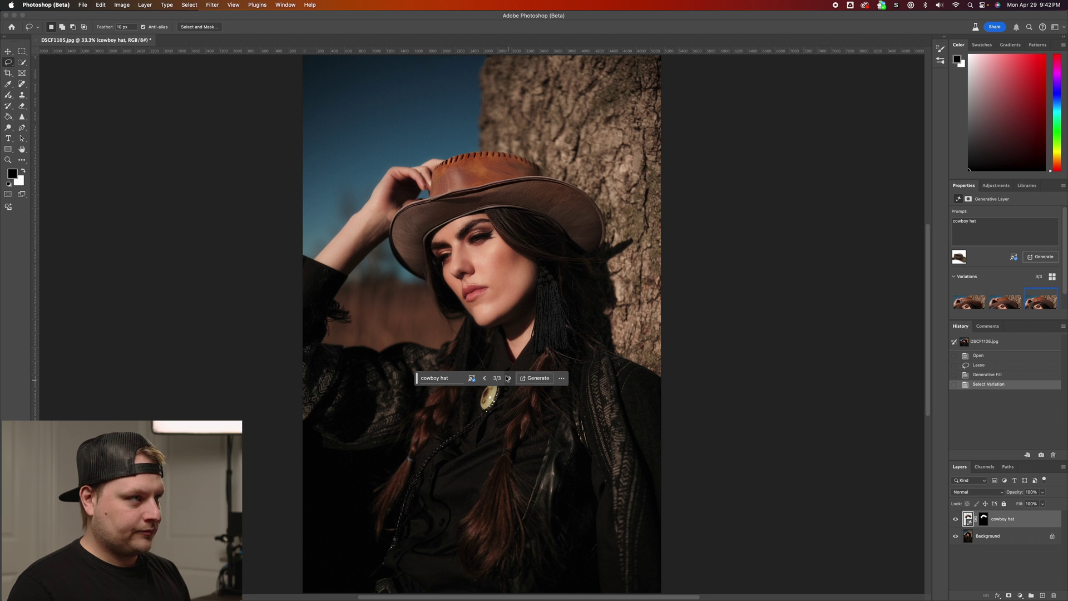
Step: Enhance the detail of the third cowboy hat variation
scroll(489, 277, up, 5)
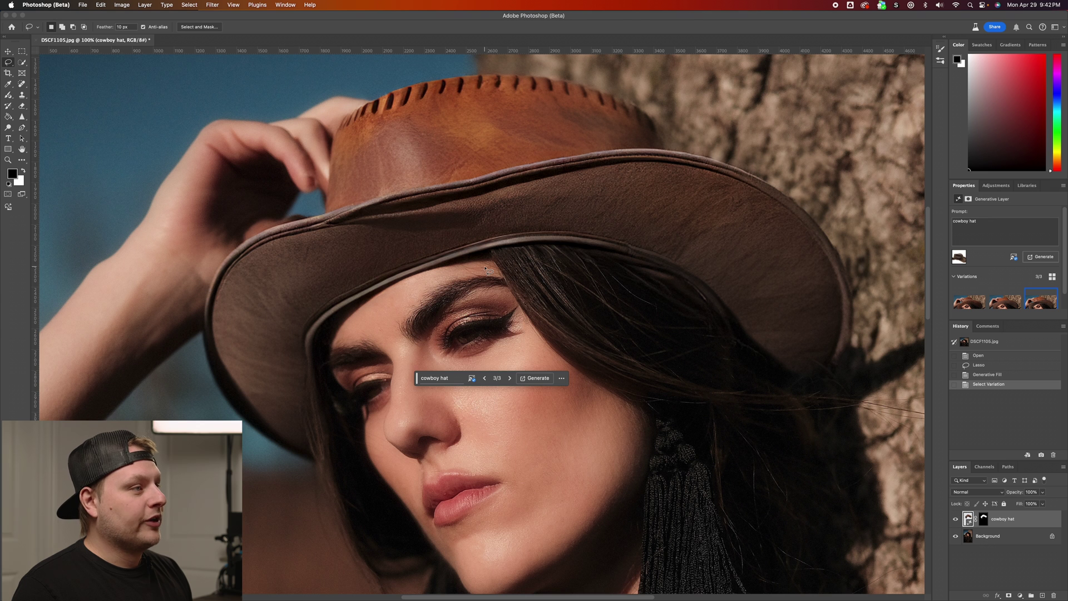
scroll(485, 267, left, 5)
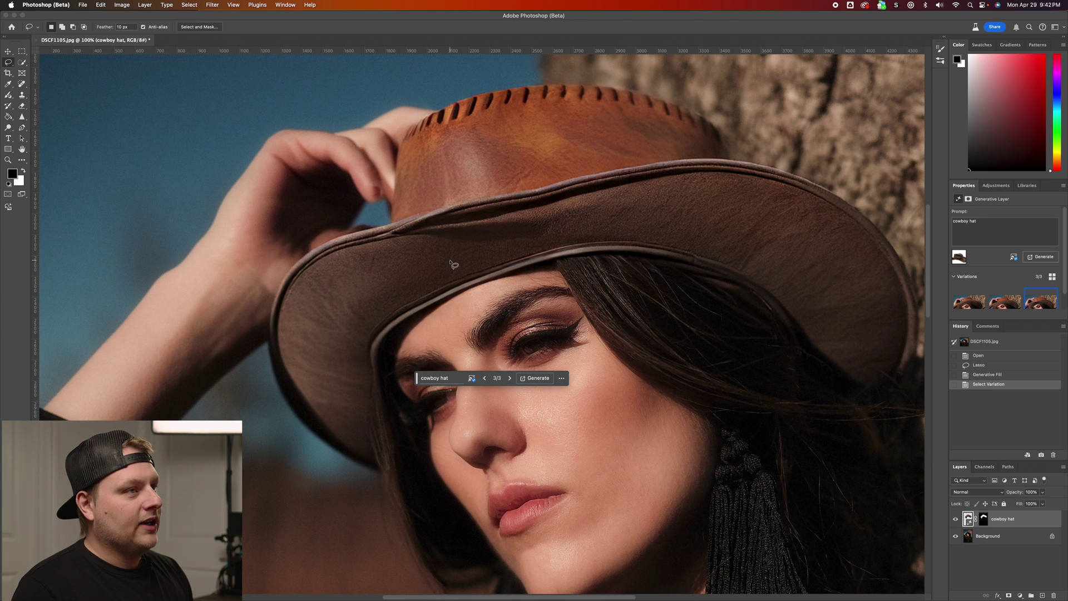
scroll(452, 265, down, 2)
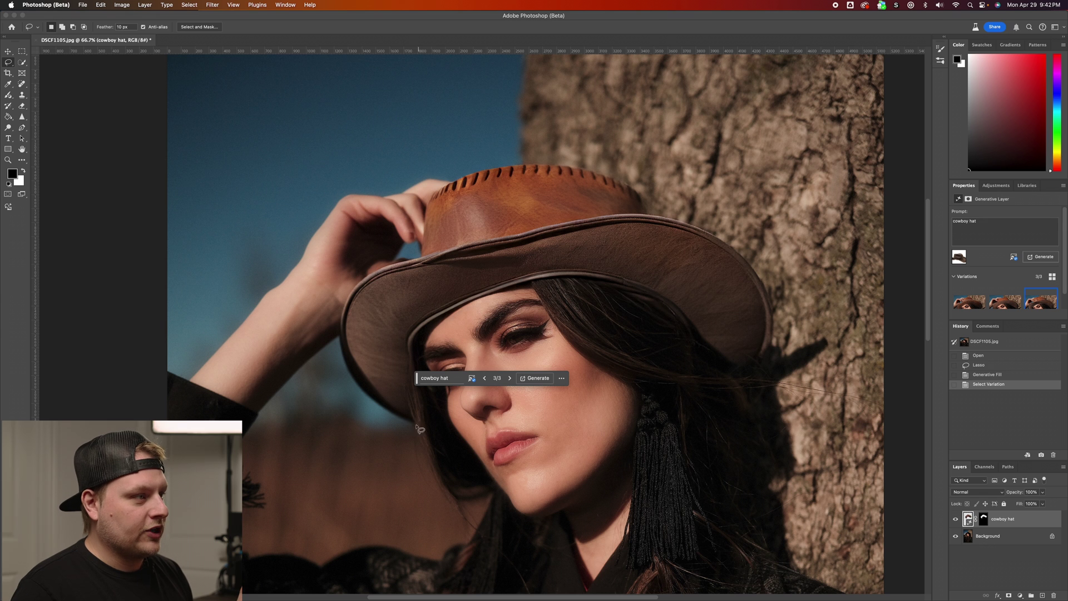
drag(417, 377, 306, 537)
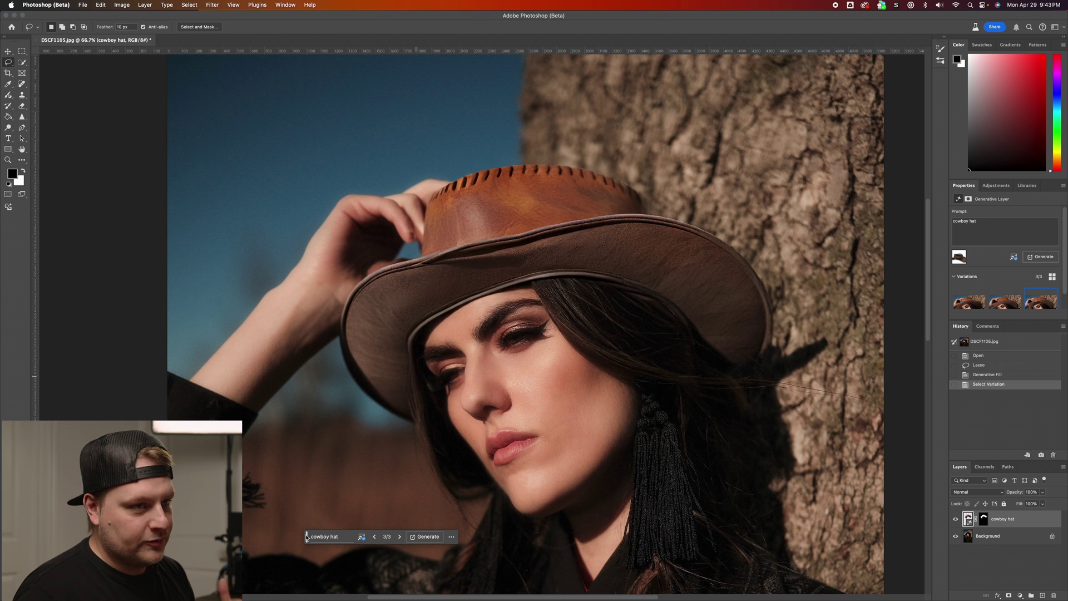
scroll(987, 278, down, 1)
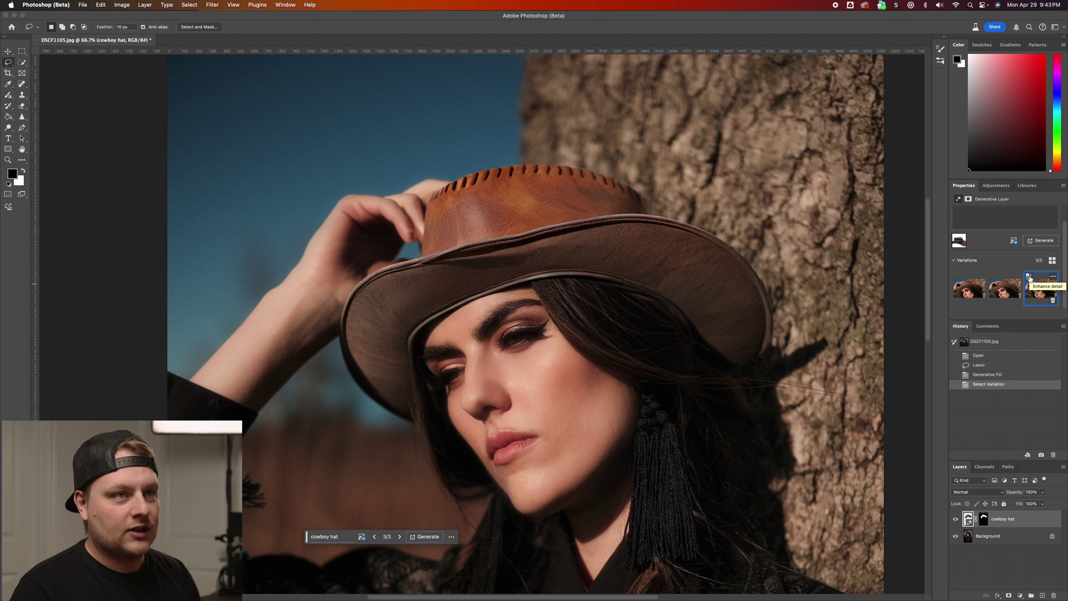
click(1028, 276)
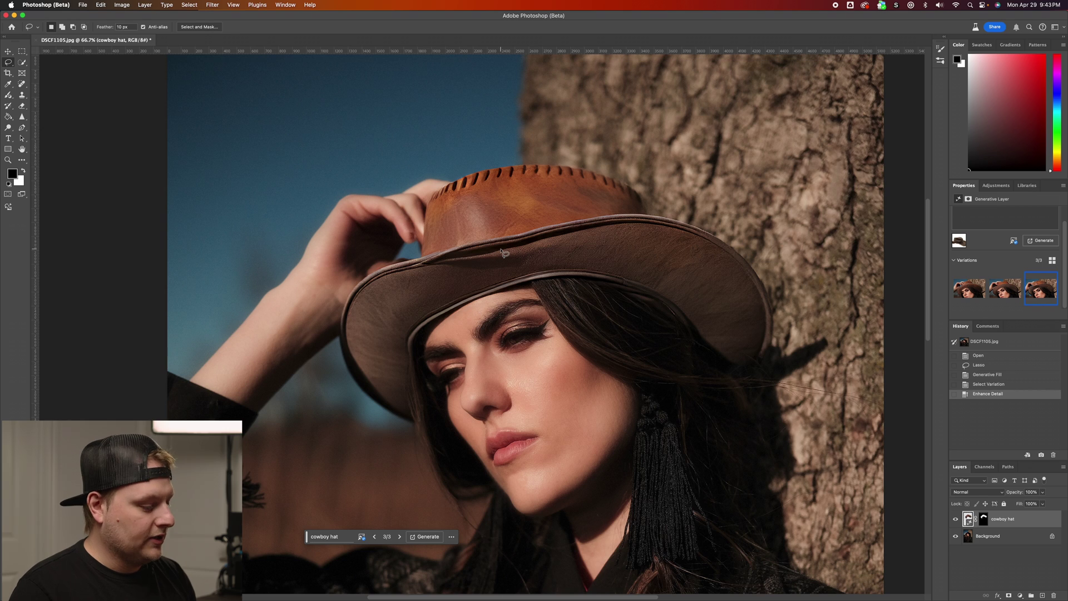
Step: Examine the enhanced hat's texture, edges and hair transition up close, and compare the whole photo with and without the cowboy hat layer
scroll(503, 253, up, 5)
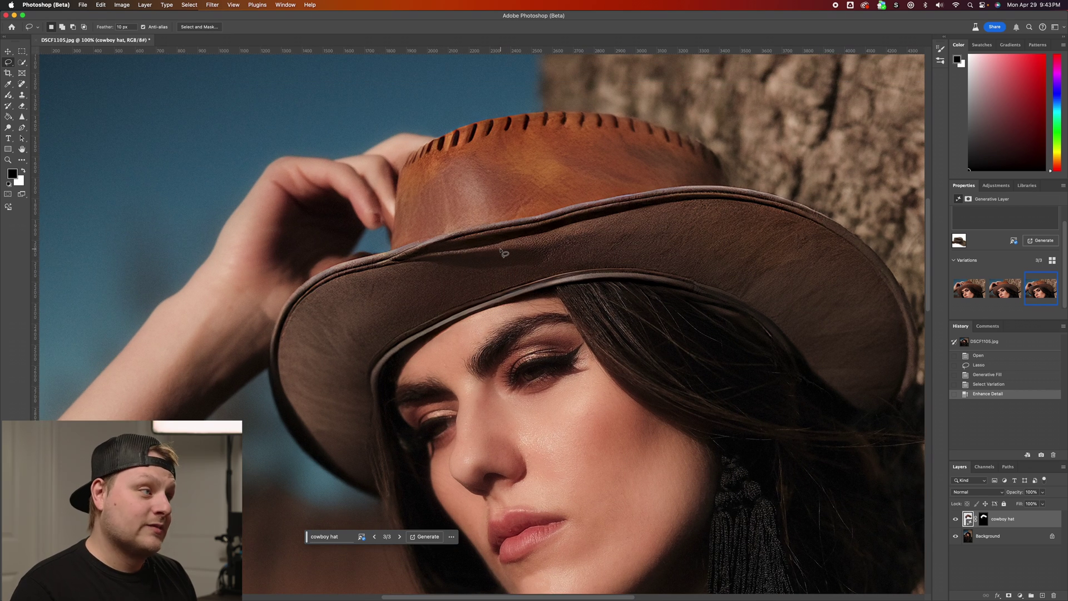
scroll(503, 253, down, 3)
scroll(573, 250, up, 3)
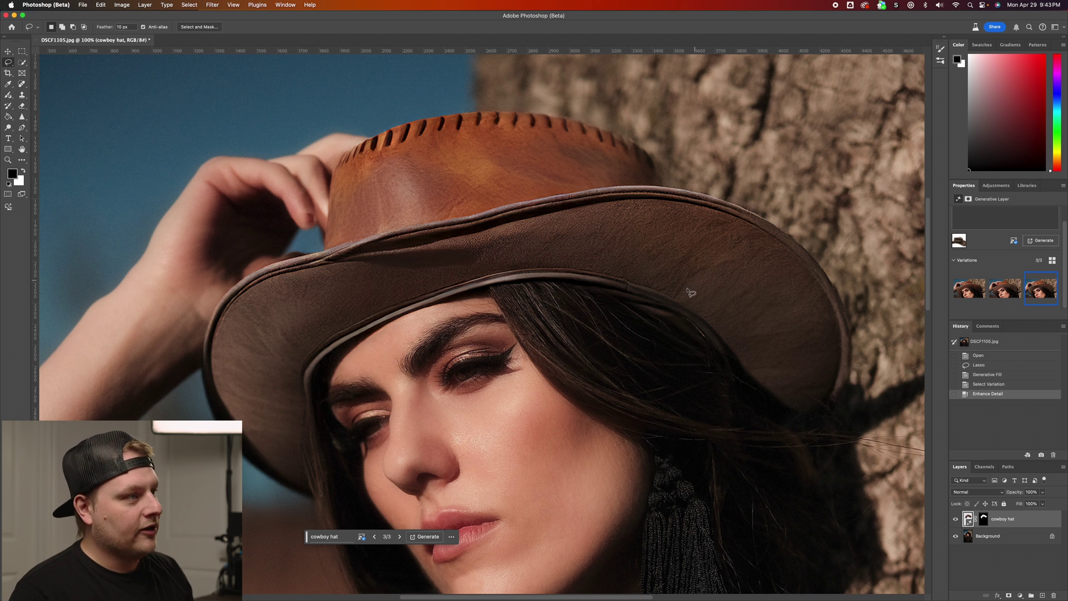
scroll(691, 293, down, 5)
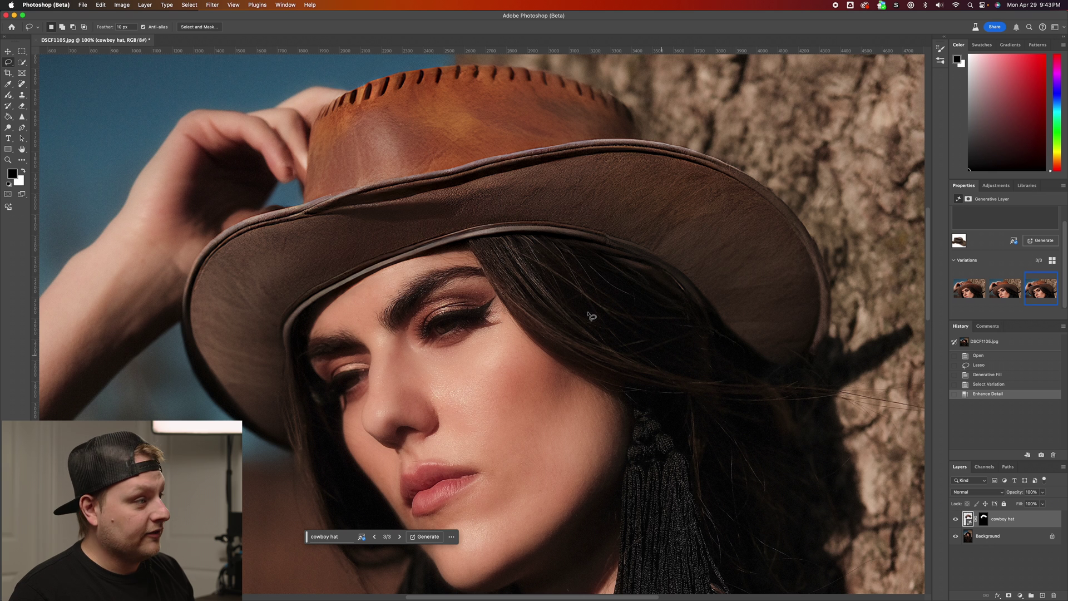
scroll(591, 316, down, 4)
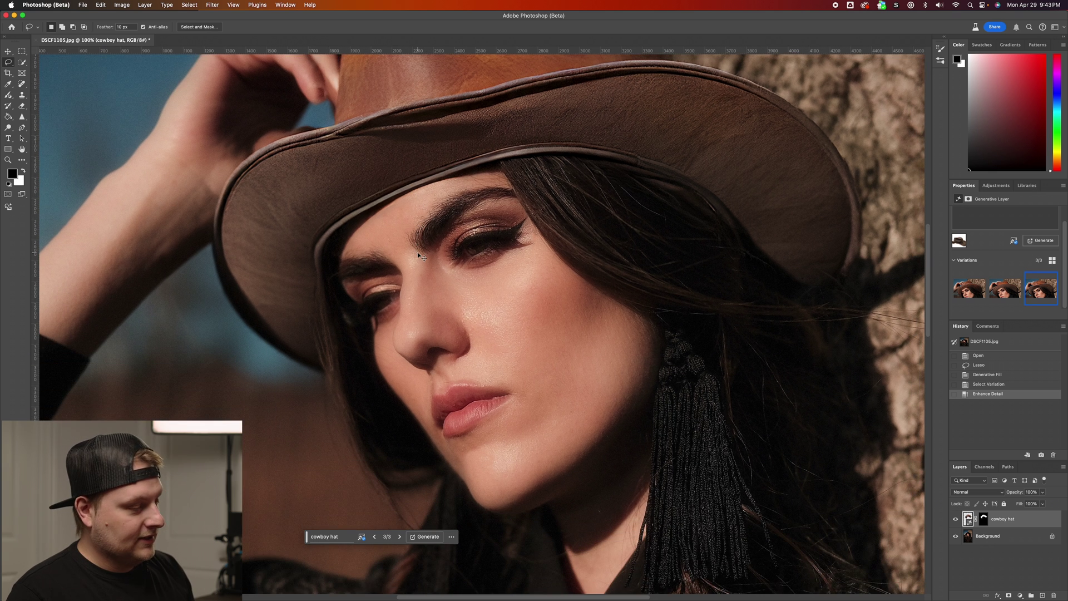
key(super+0)
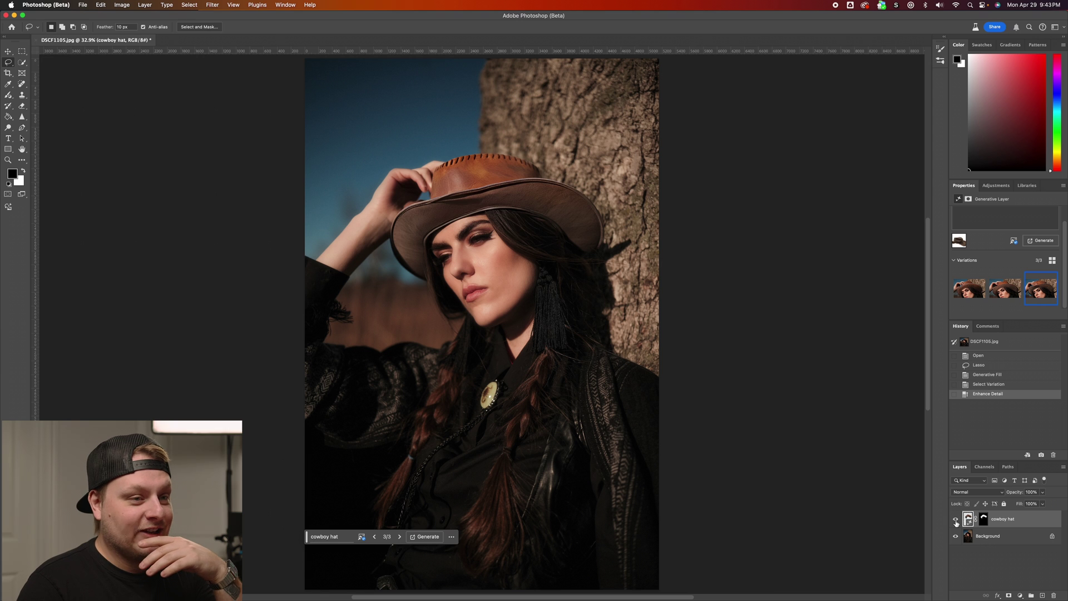
click(955, 520)
click(955, 520)
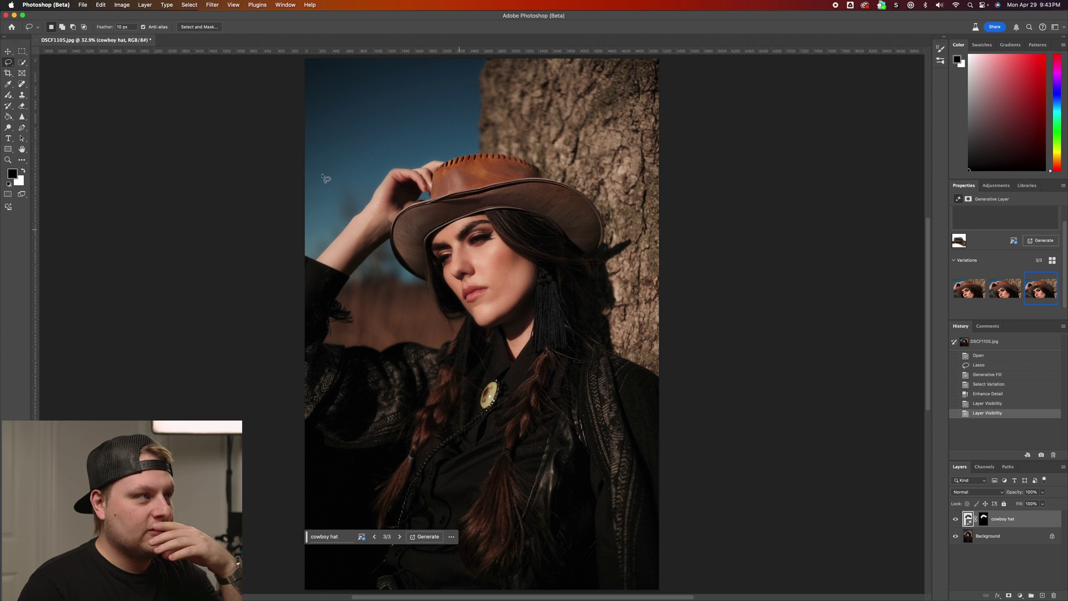
click(400, 536)
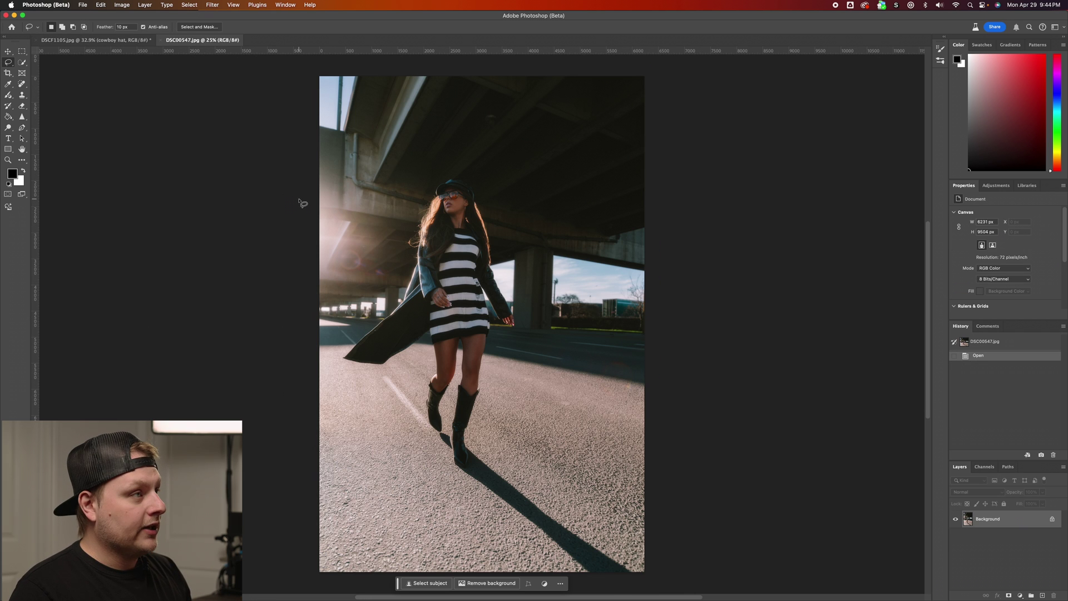
Step: Draw a freehand lasso selection around the woman's sunglasses in DSC00547.jpg
key(super+equal)
key(super+equal)
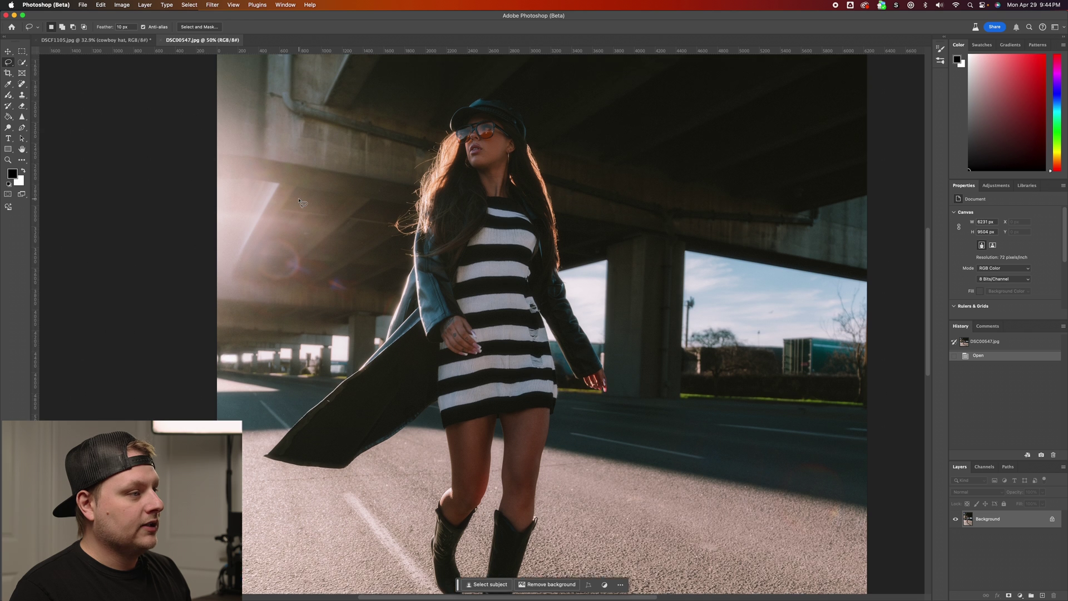
key(super+equal)
scroll(301, 203, up, 3)
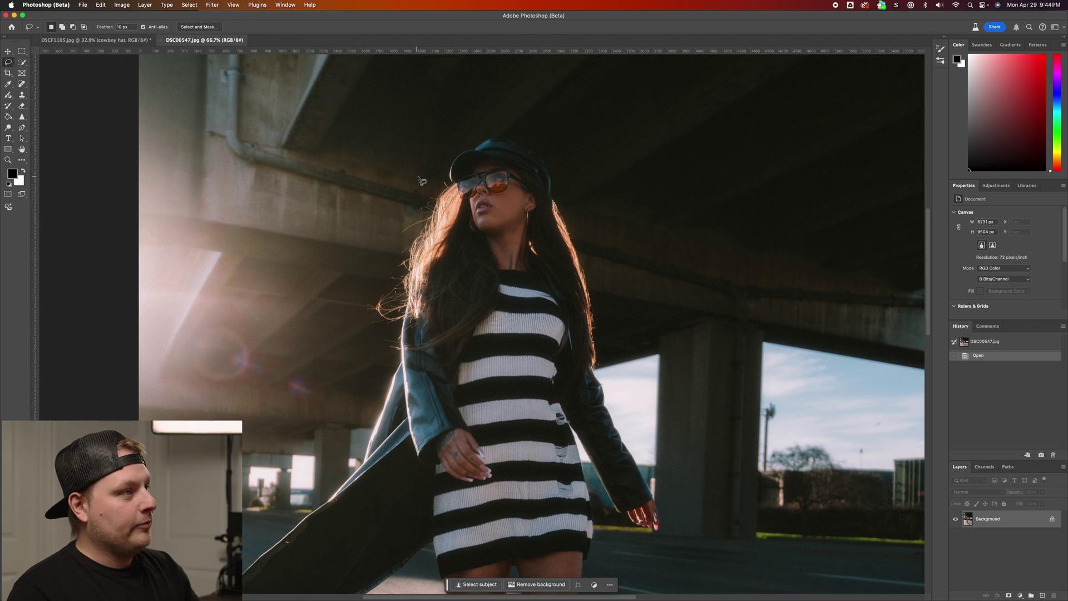
mouse_move(484, 189)
mouse_down()
mouse_move(479, 203)
mouse_move(457, 204)
mouse_move(461, 175)
mouse_up()
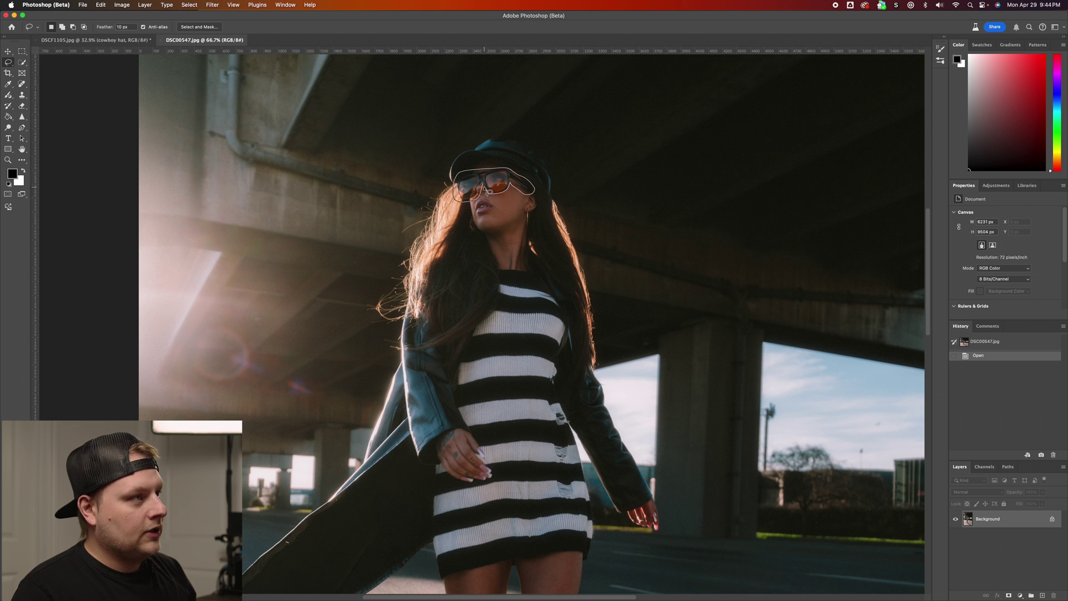
drag(488, 190, 492, 190)
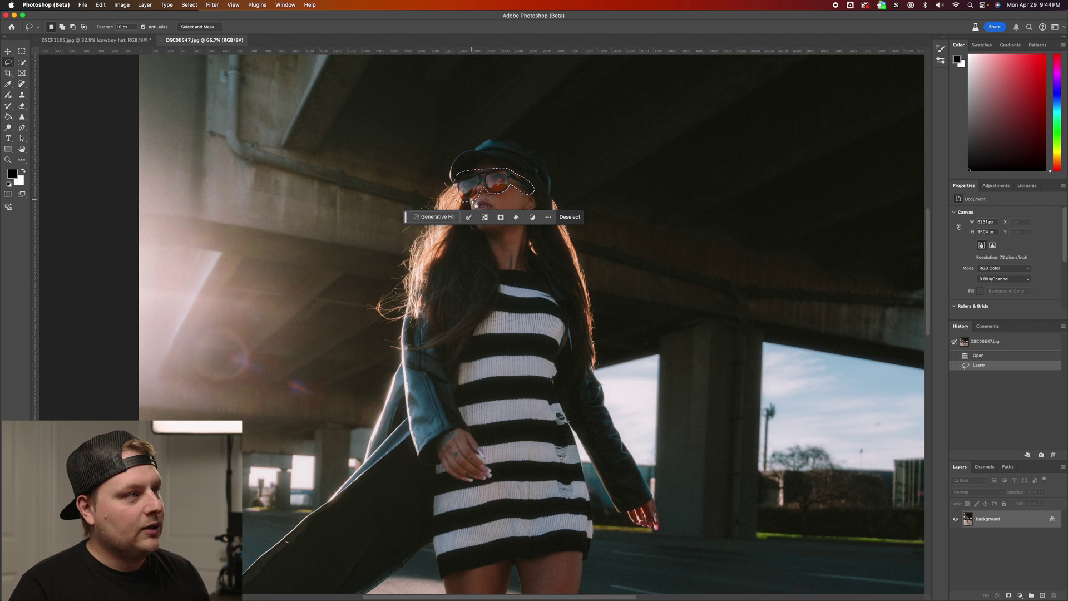
Step: Start a Generative Fill on the selected sunglasses and attach the white Gucci sunglasses screenshot as its reference image
drag(408, 221, 401, 352)
click(433, 351)
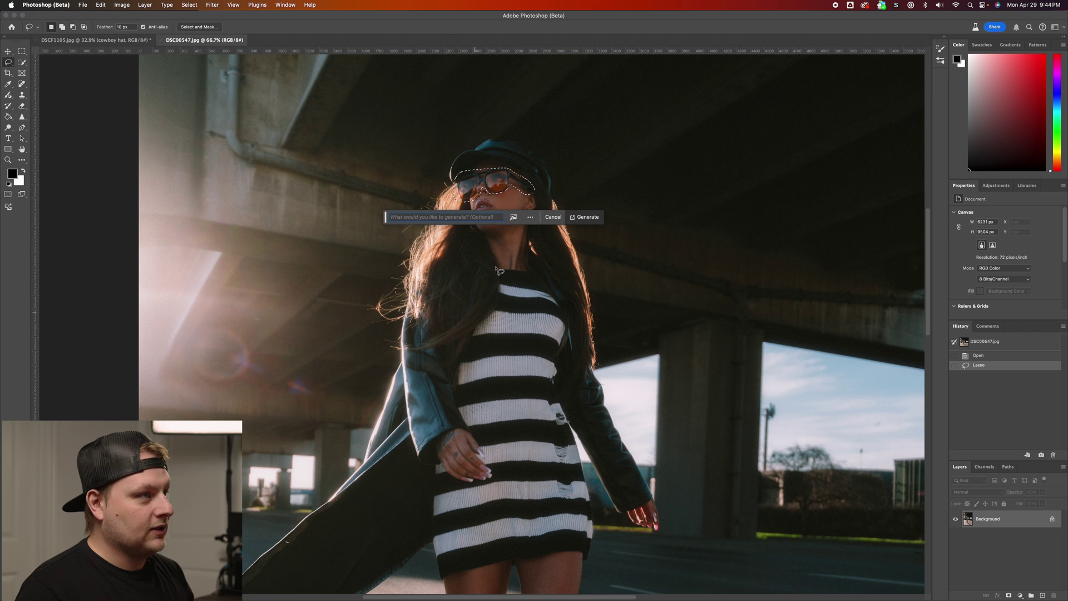
click(513, 217)
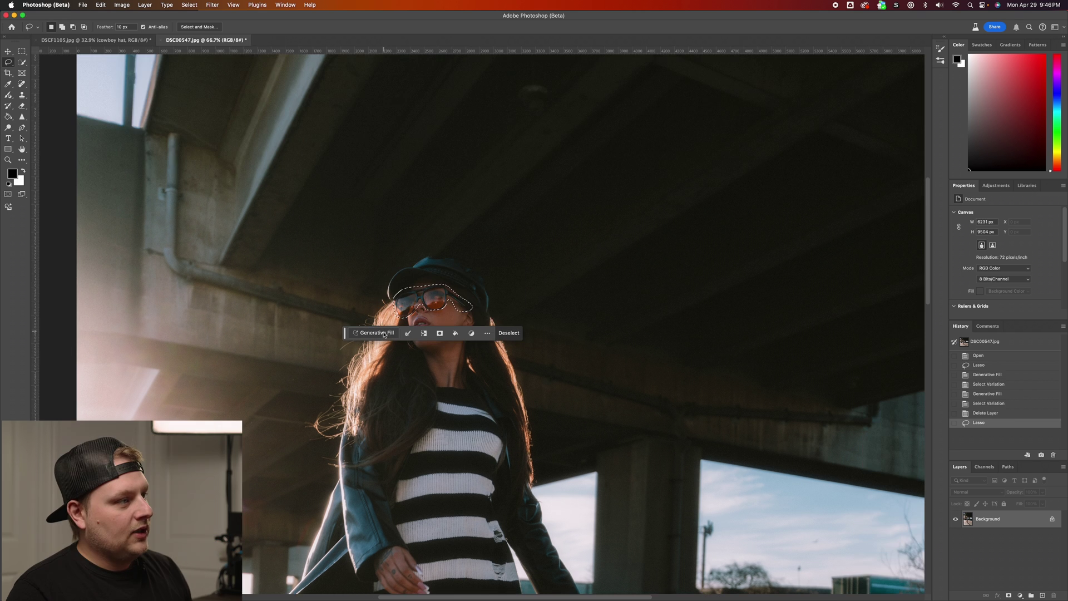
click(385, 335)
click(453, 333)
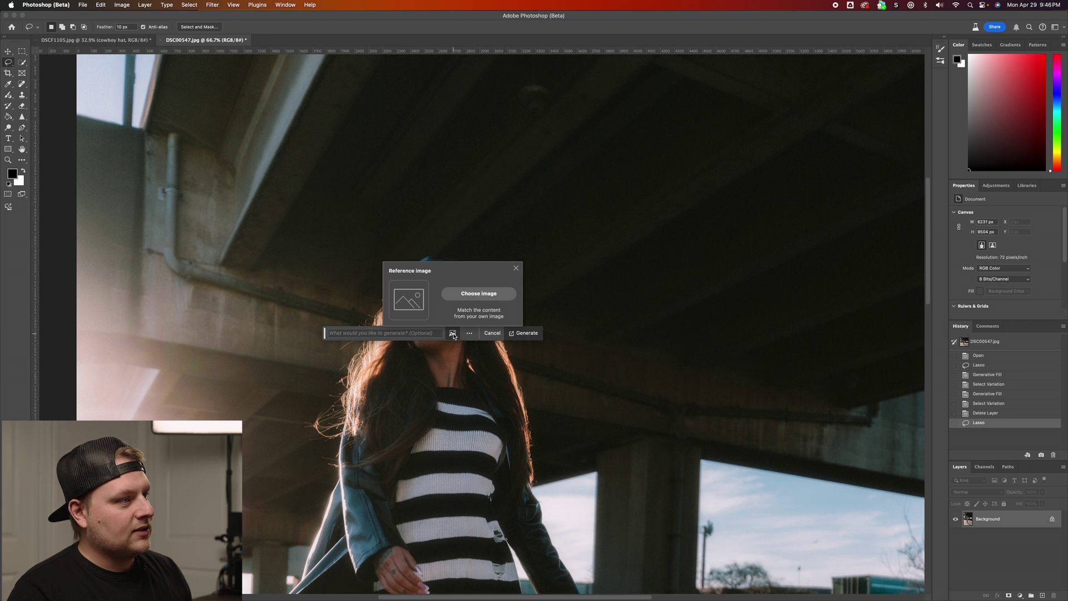
click(479, 297)
double_click(523, 104)
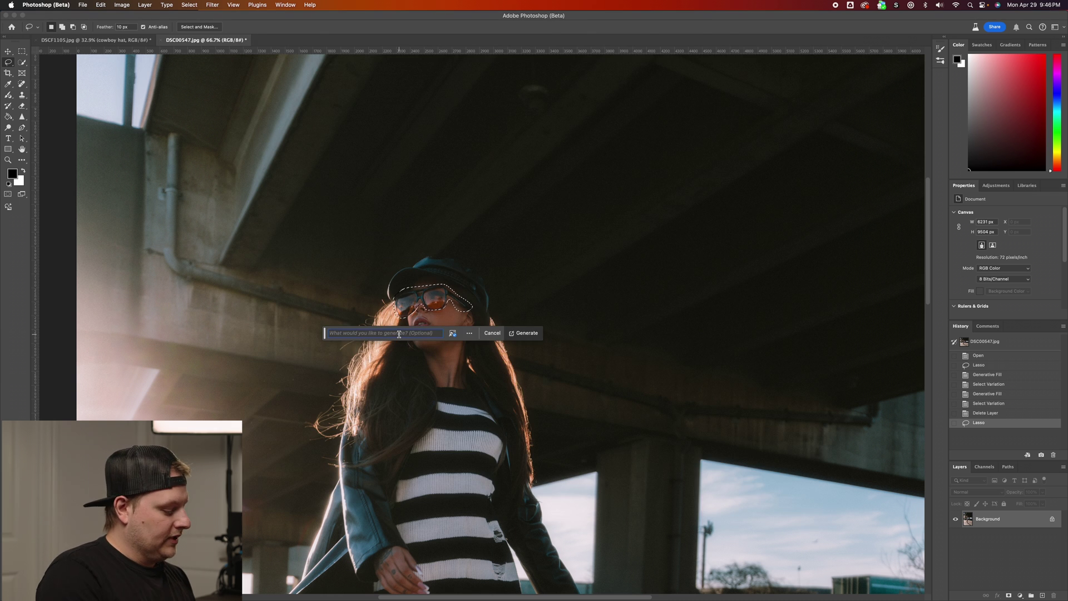
Step: Generate replacement sunglasses in the selection with the prompt "gucci white sunglassed"
text(gucci white sung)
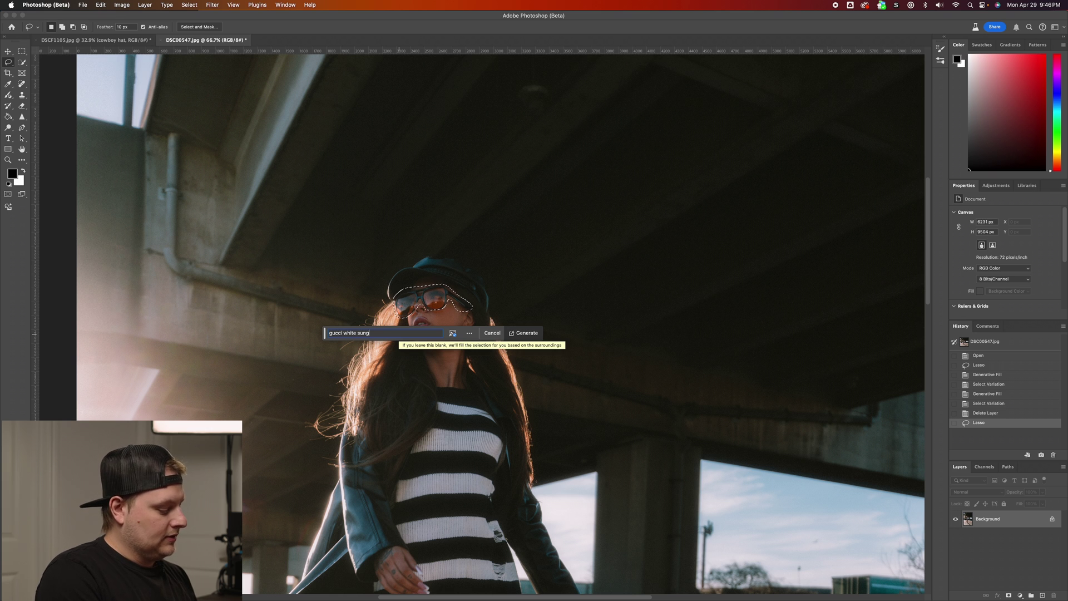
text(lassed)
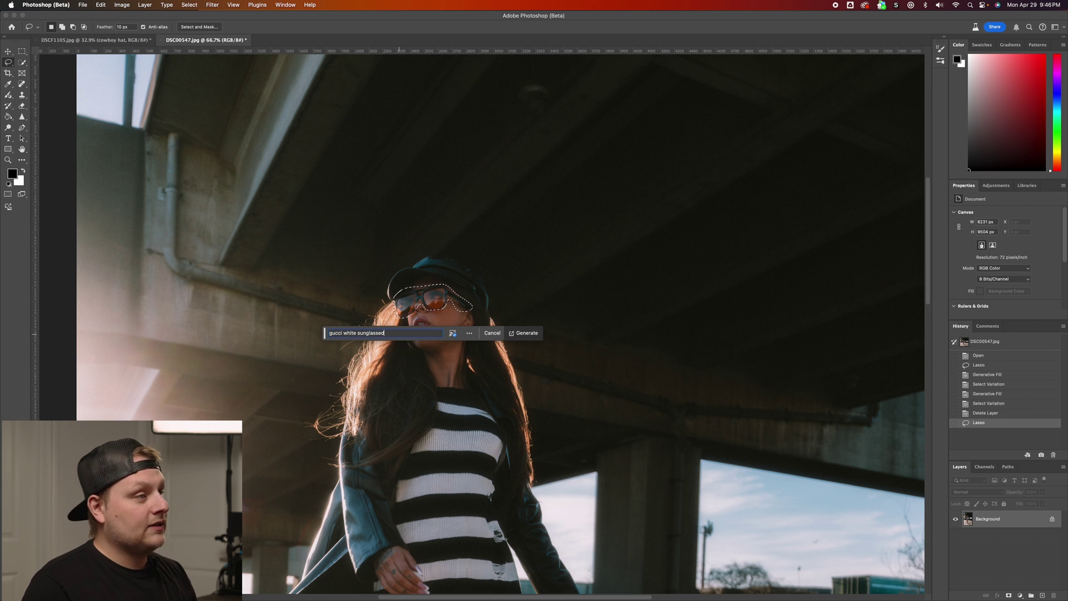
click(517, 332)
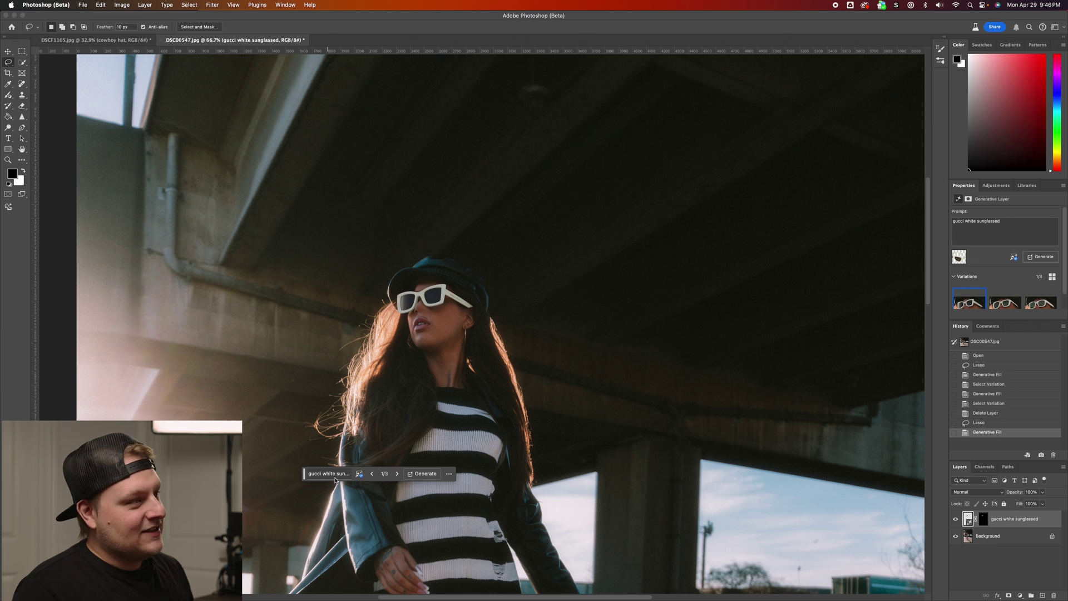
Step: Go through the generated sunglasses variations, select the third one and try to enhance its detail
click(397, 473)
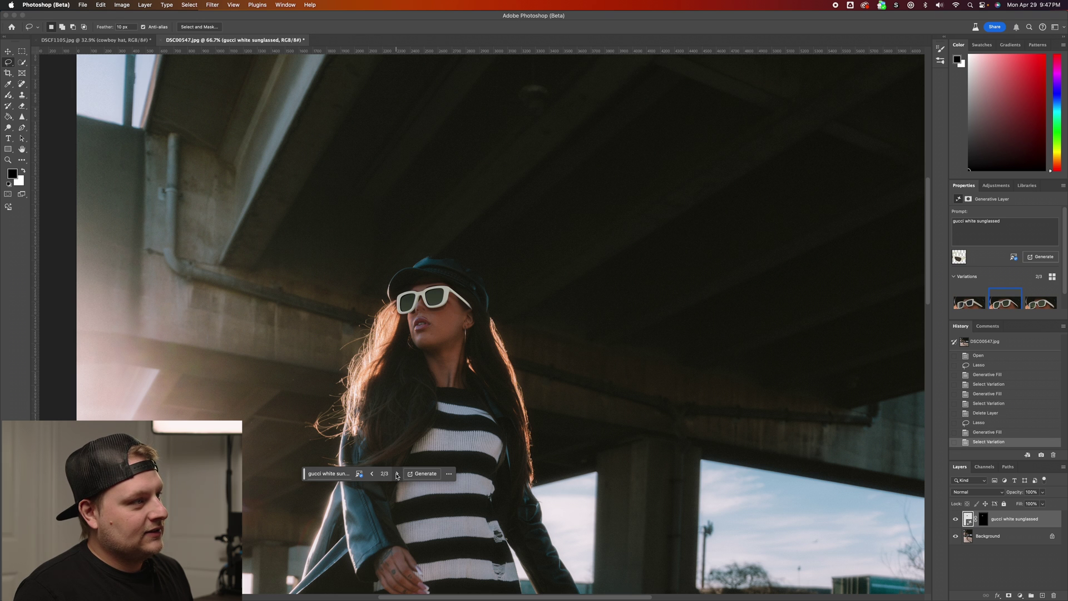
click(396, 473)
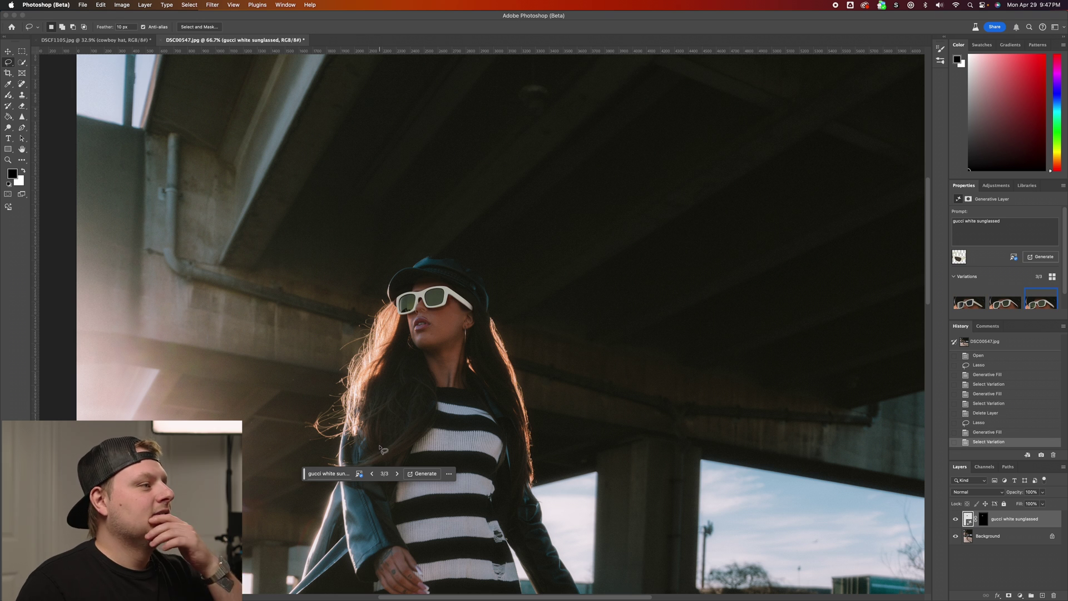
key(super+equal)
key(super+equal)
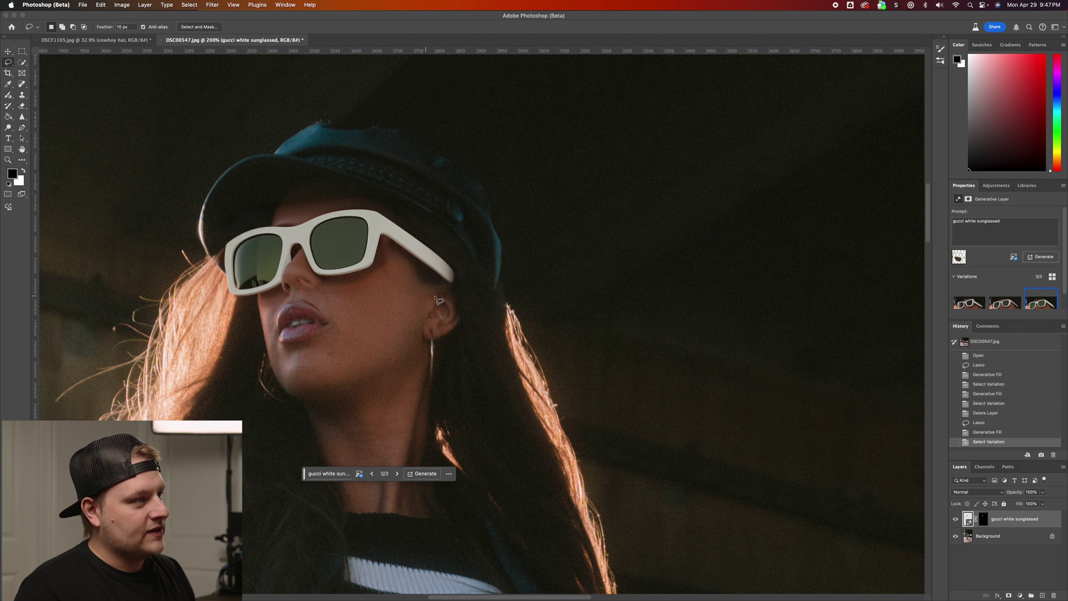
mouse_move(1035, 285)
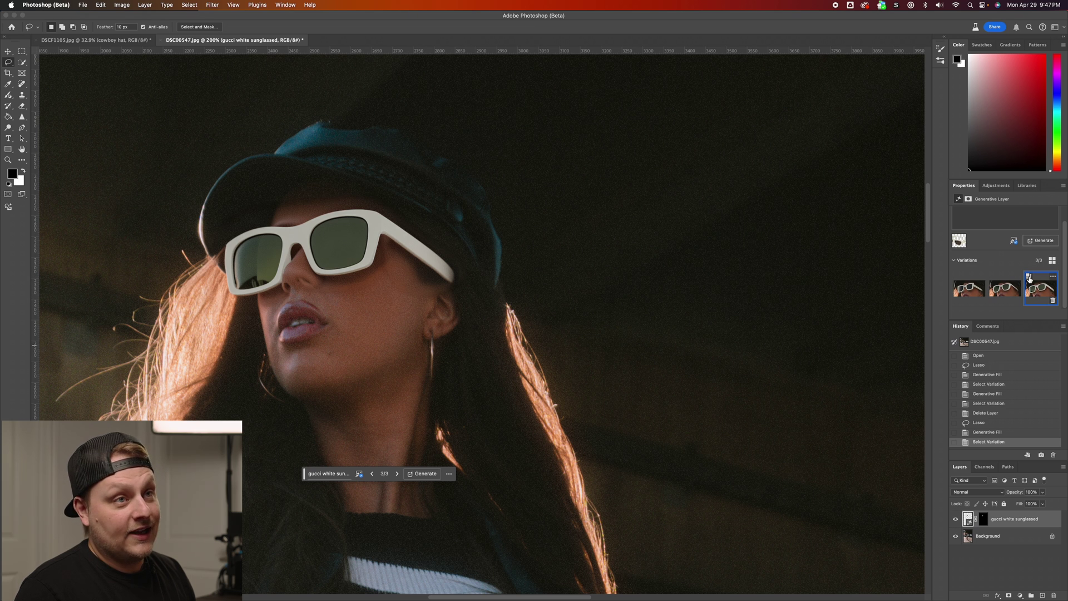
click(1028, 278)
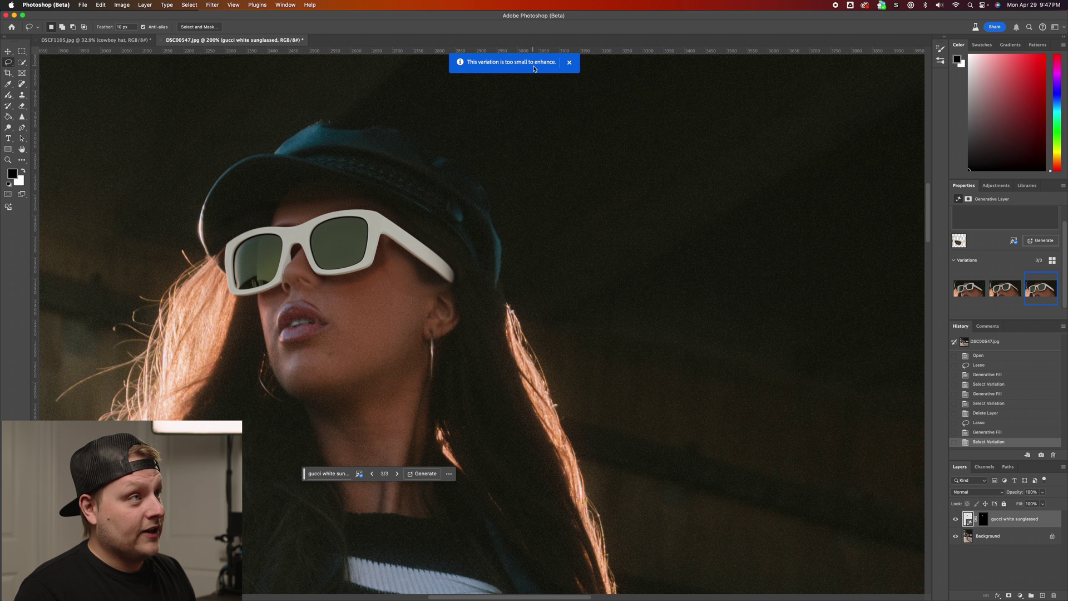
Step: Examine the generated sunglasses up close and in the whole photo, and preview the reference sunglasses screenshot from Finder for comparison
key(super+minus)
key(super+minus)
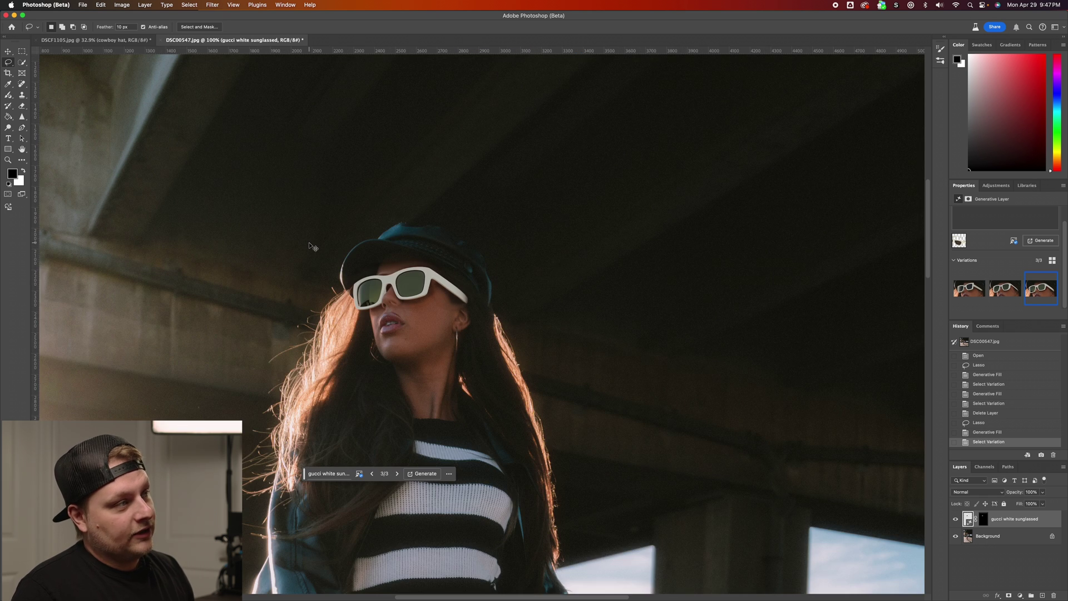
key(super+0)
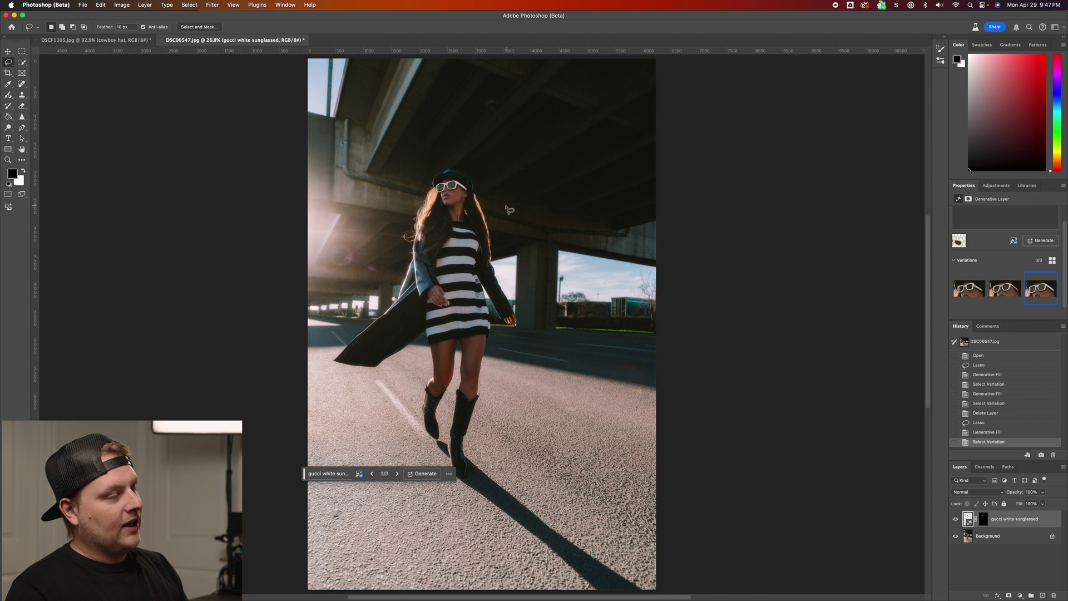
key(super+equal)
key(super+equal)
key(super+equal)
scroll(345, 151, up, 5)
key(super+equal)
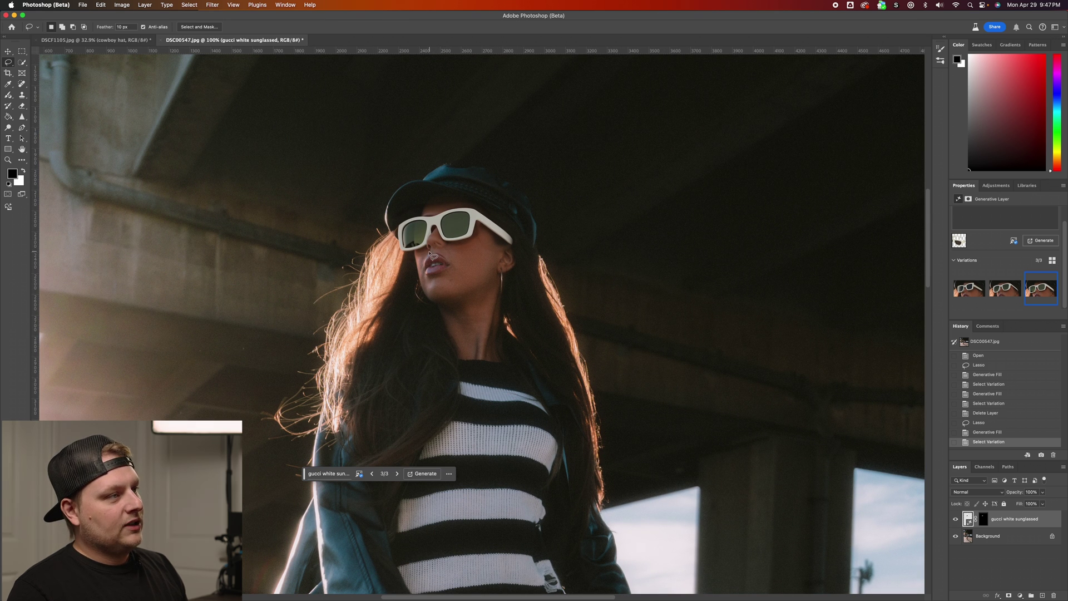
key(super+0)
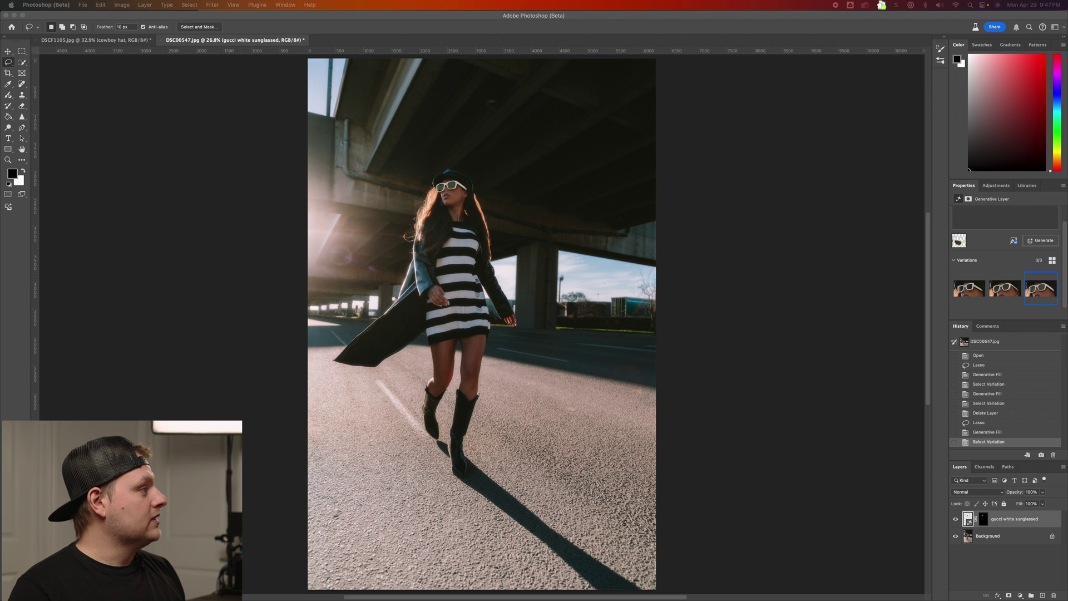
key(space)
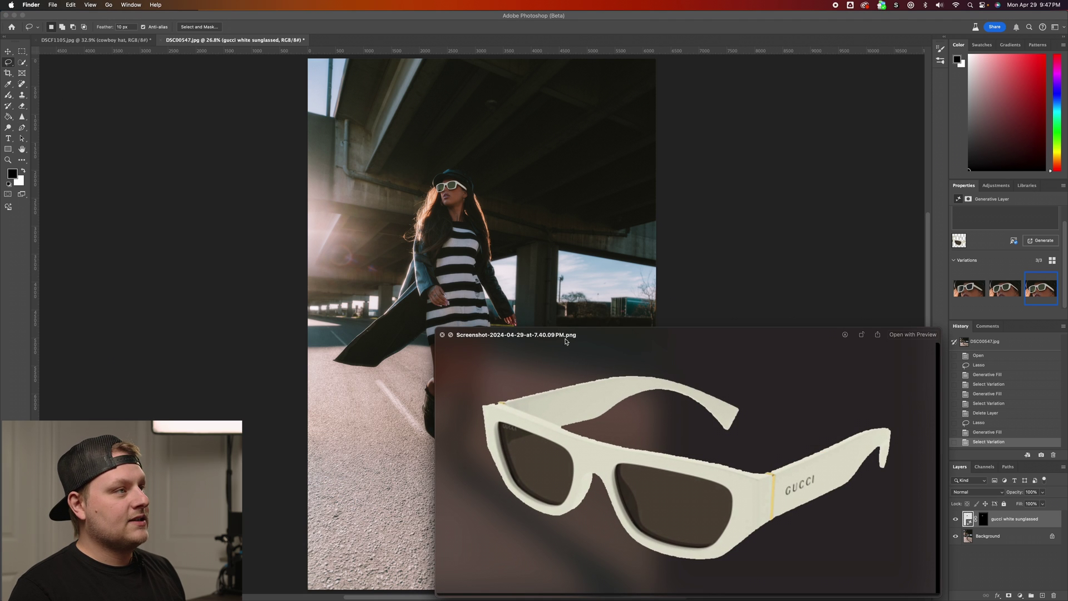
drag(745, 362, 845, 126)
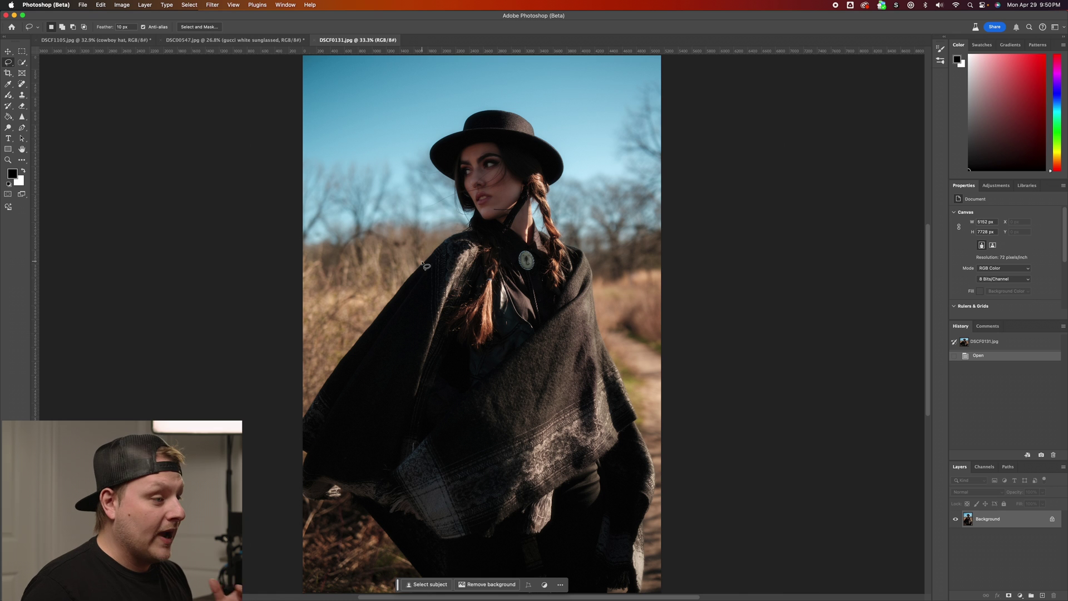
Step: Remove the background of DSCF0131.jpg and generate a new one with the prompt "nevada desert mountains red rocks"
click(501, 584)
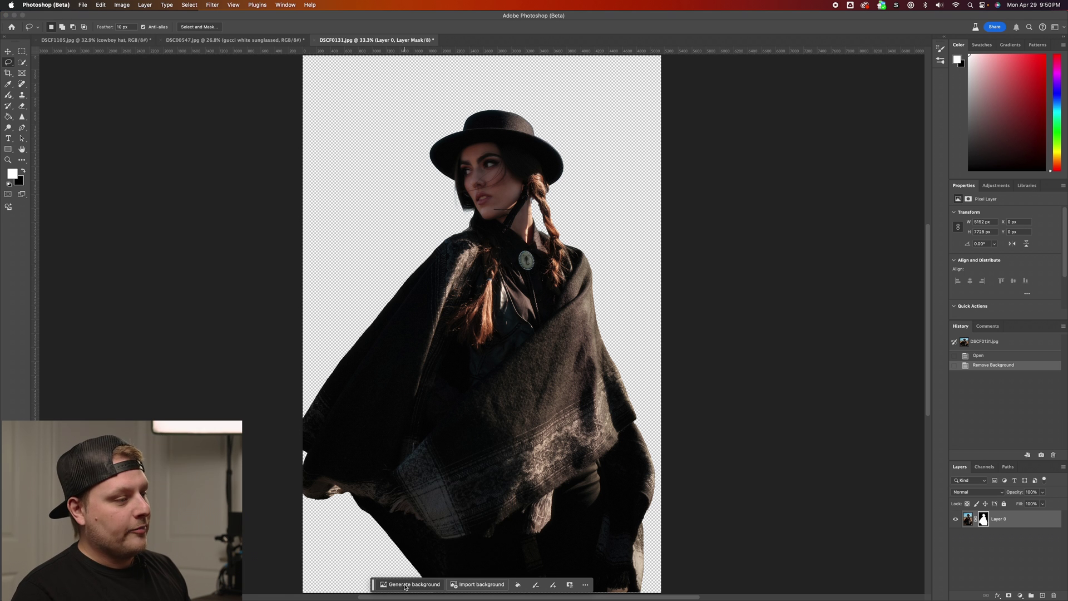
click(406, 585)
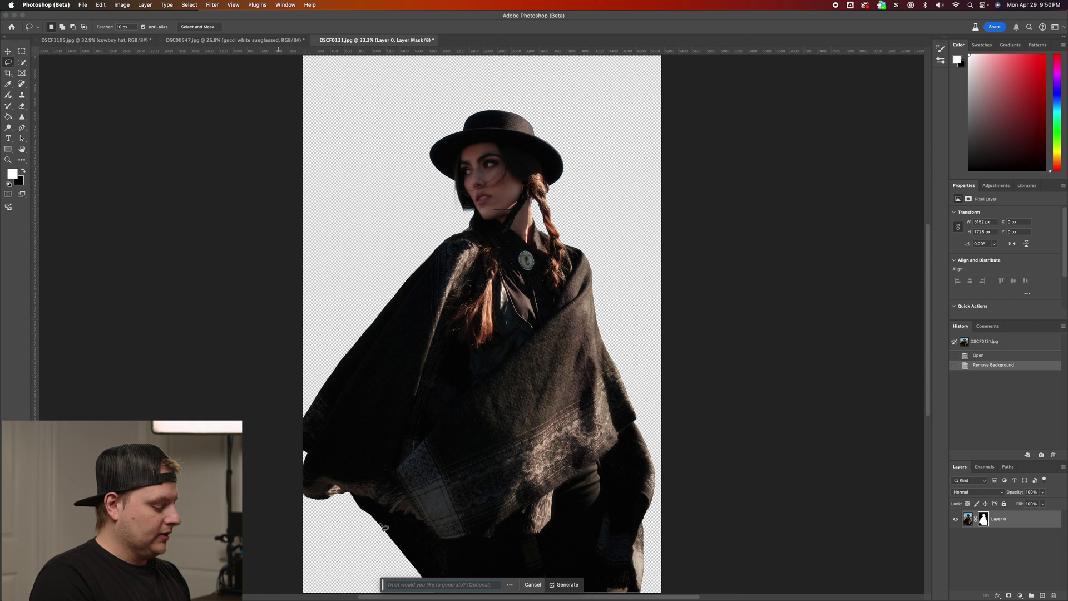
text(n)
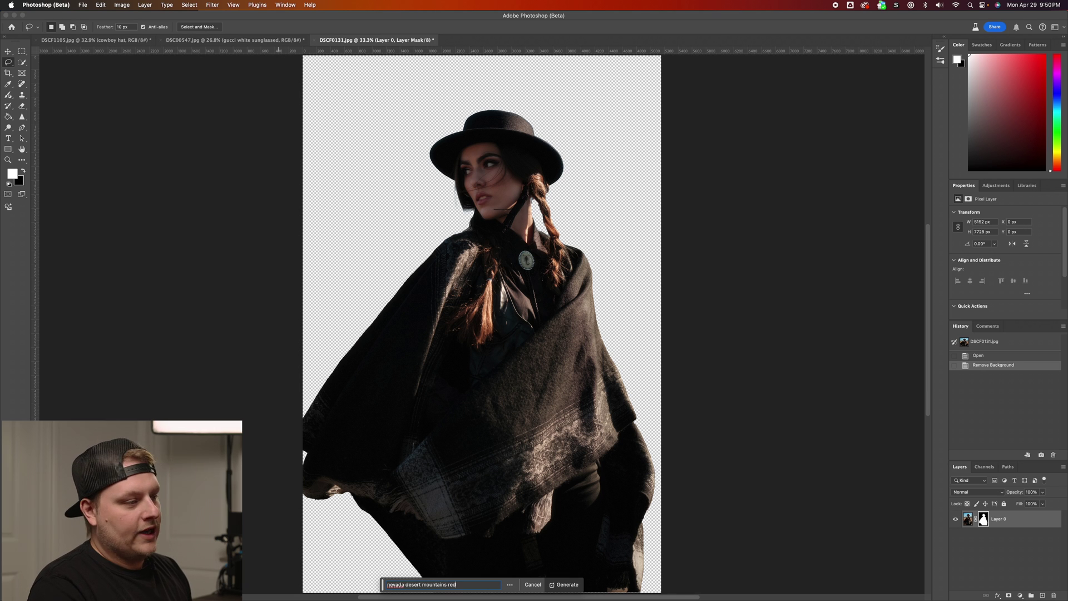
click(557, 587)
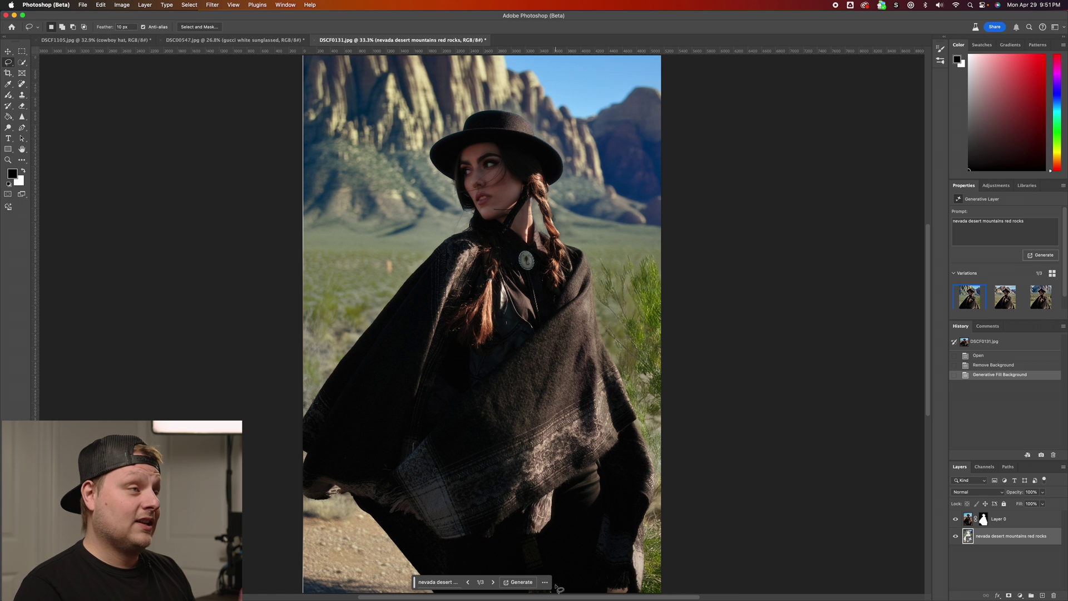
Step: Go through the generated desert background variations and select the third one
click(493, 582)
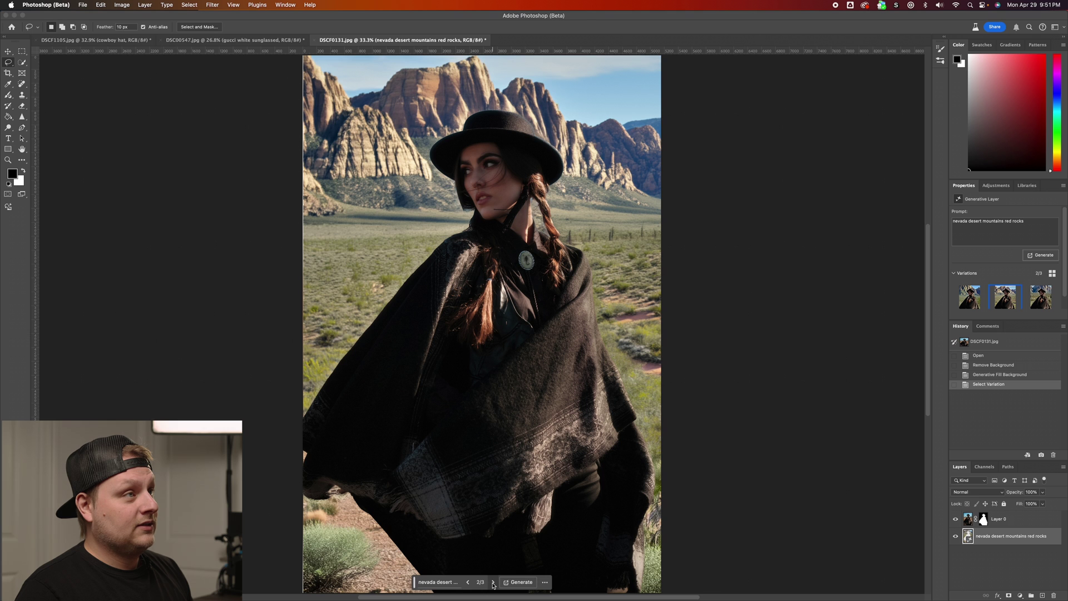
click(493, 582)
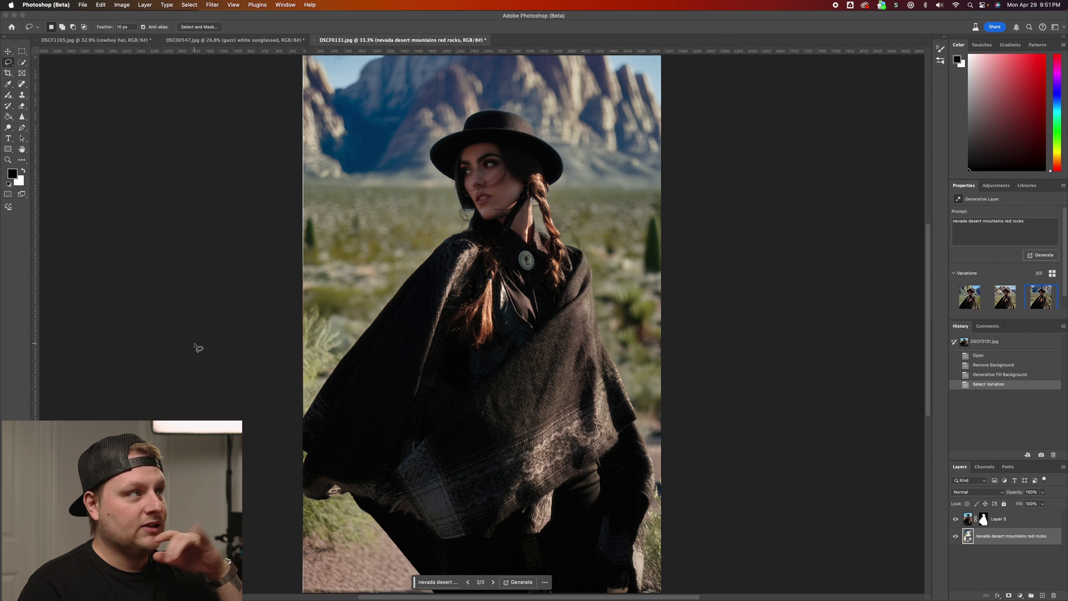
Step: Darken the generated desert background with a Brightness/Contrast adjustment layer placed directly above it
click(995, 185)
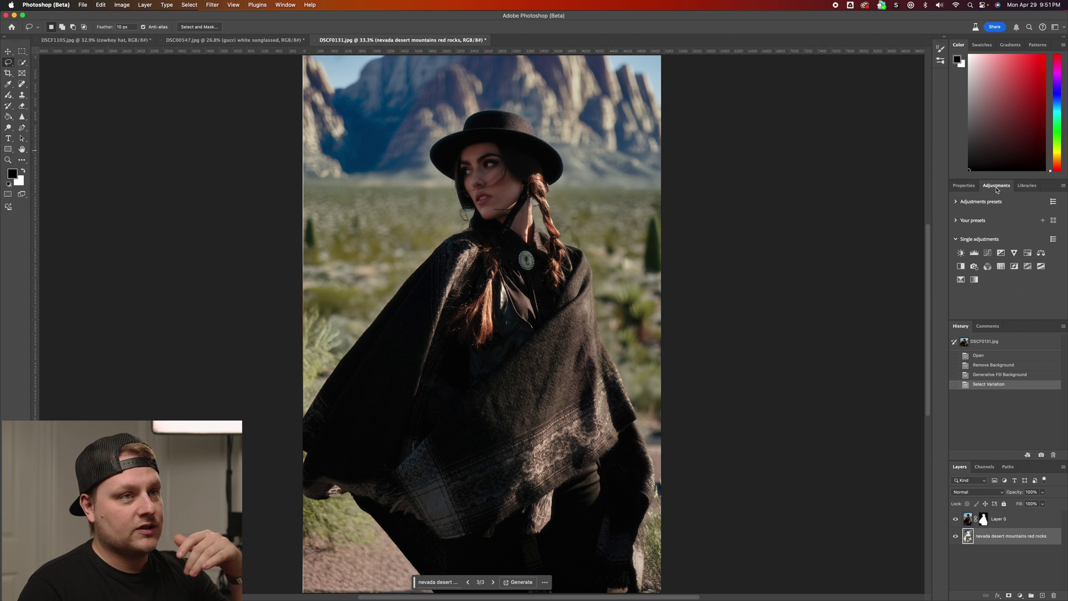
click(960, 253)
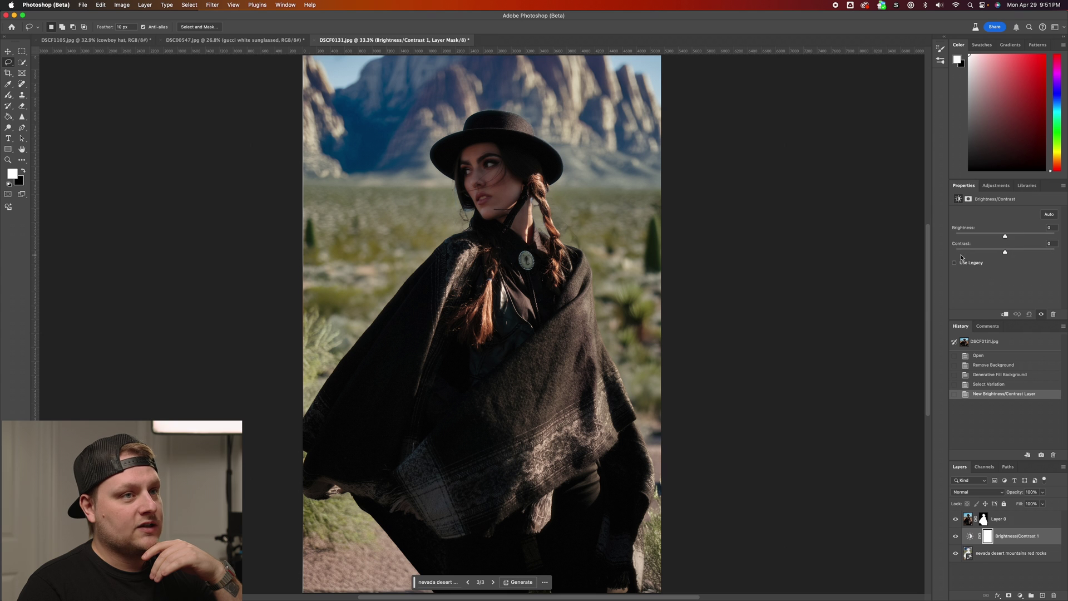
drag(1006, 238, 1032, 253)
Step: Add a Color Balance adjustment layer above the desert background and shift its midtones slightly toward yellow
click(995, 186)
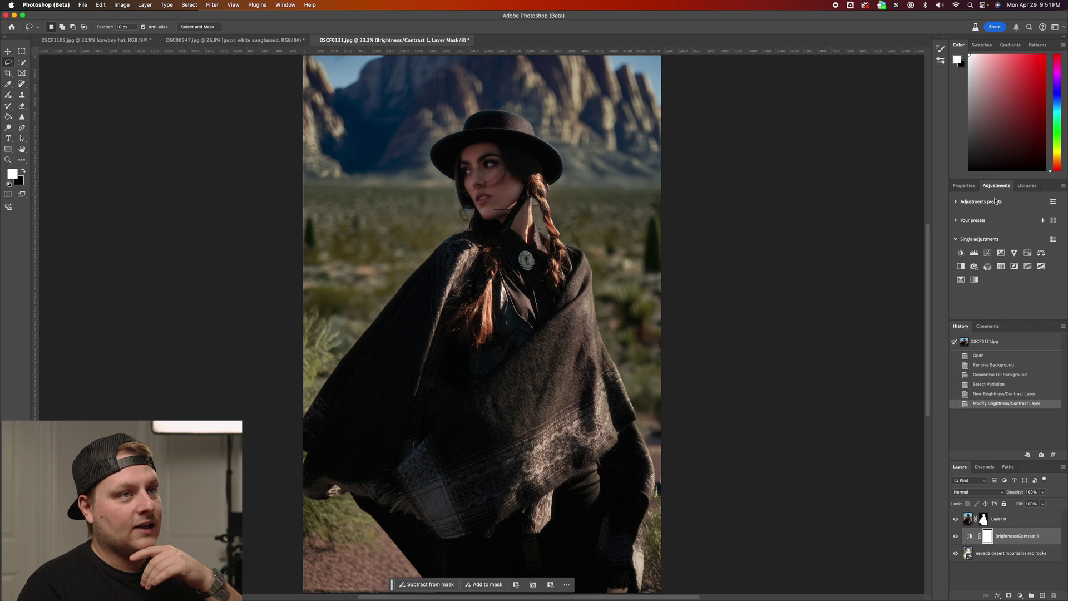
click(1040, 252)
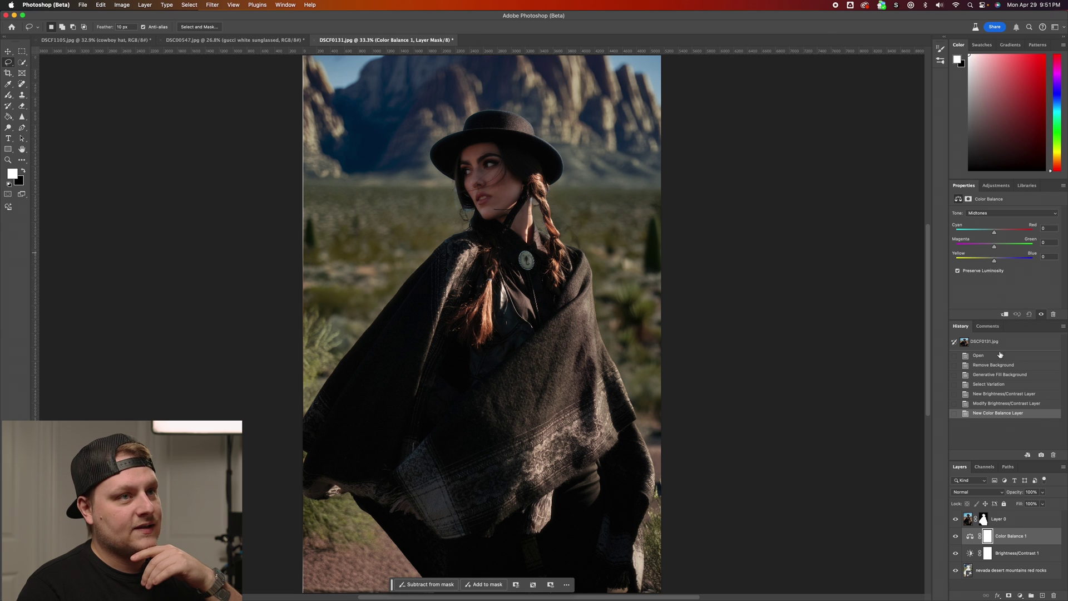
drag(994, 260, 987, 260)
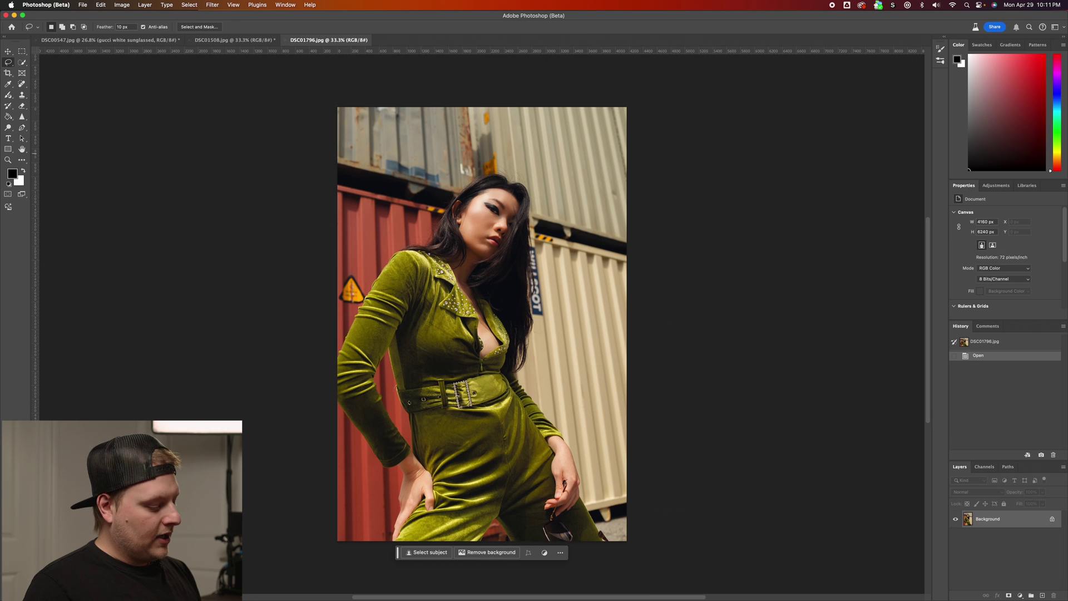
key(super+equal)
key(super+equal)
key(super+0)
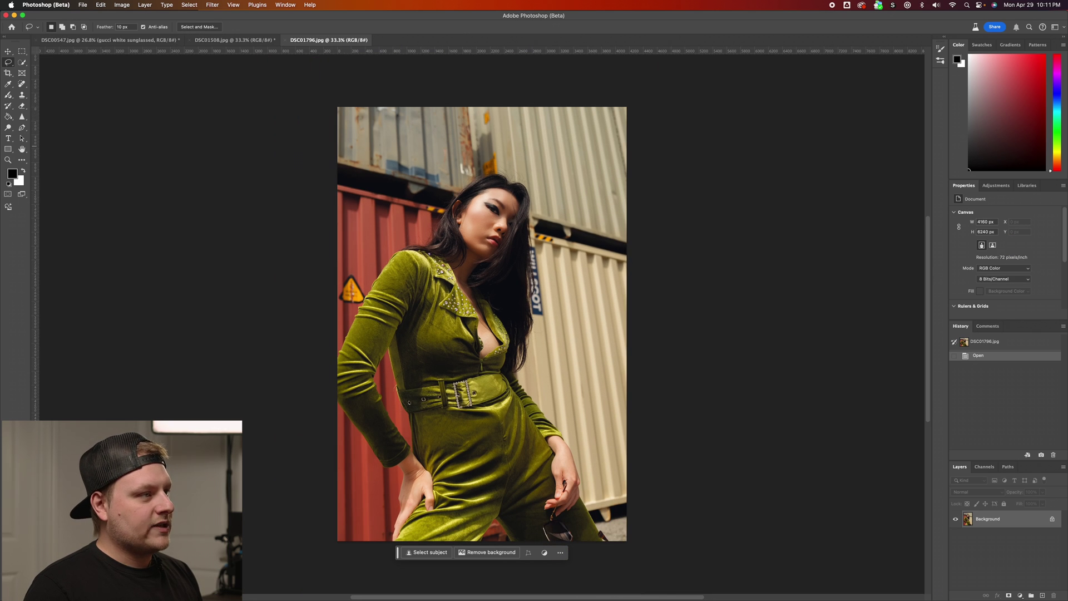
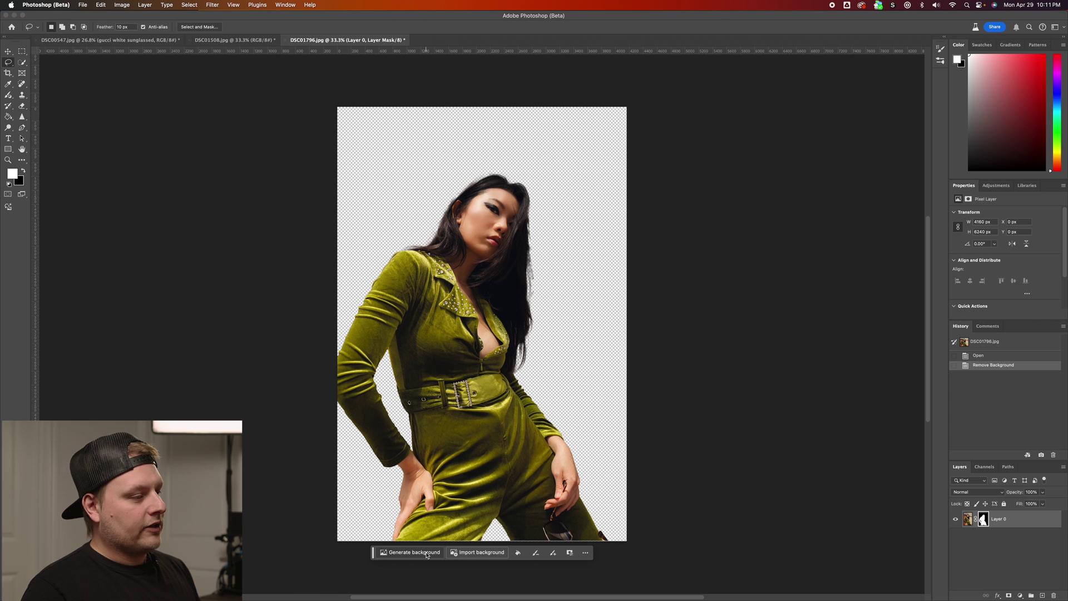
Step: Generate a new background behind the woman in DSC01796.jpg with the prompt "New york city alley, dark, sun, moody, out of focus"
click(427, 555)
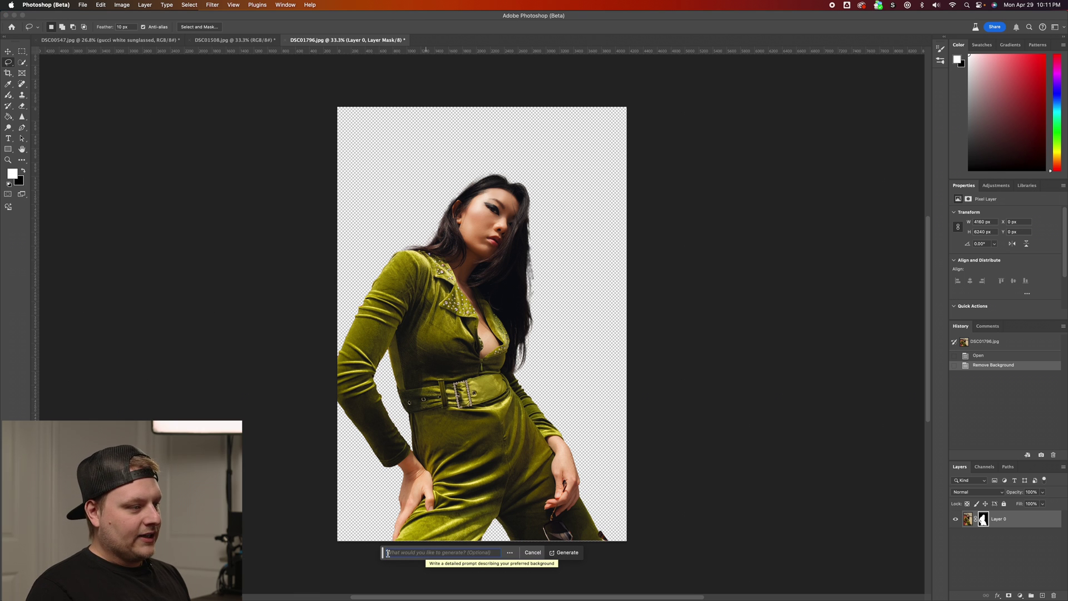
text(New york city alley, dark, sun, mo)
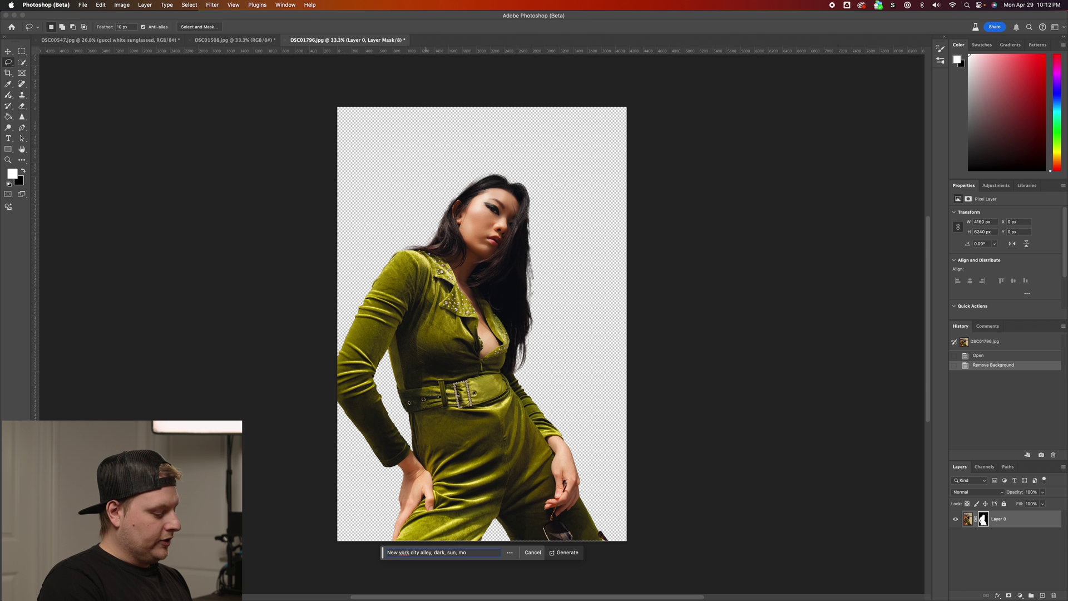
text(d, out of focus)
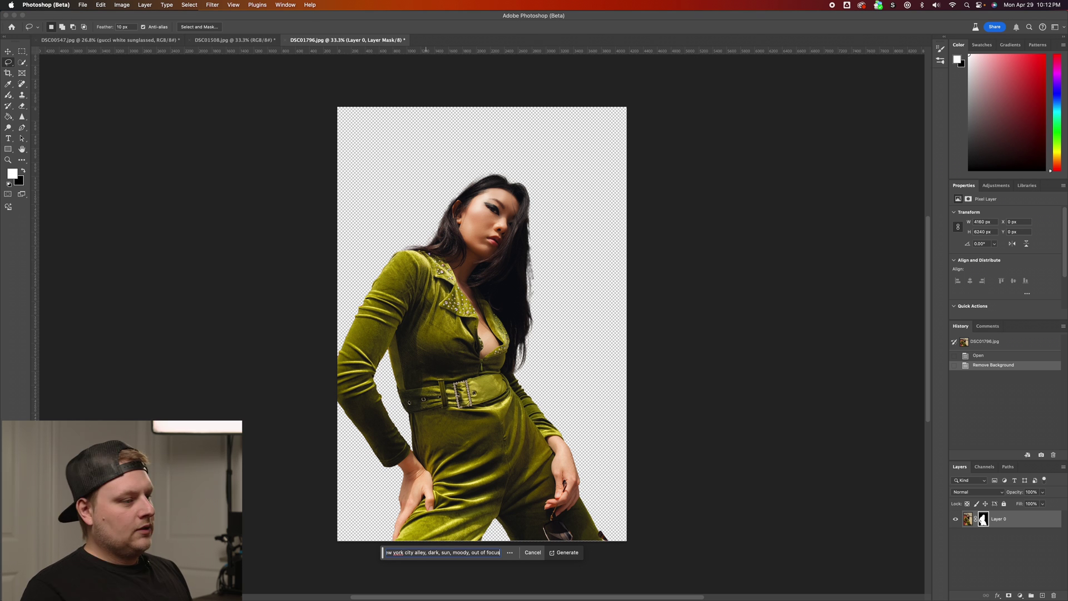
click(568, 555)
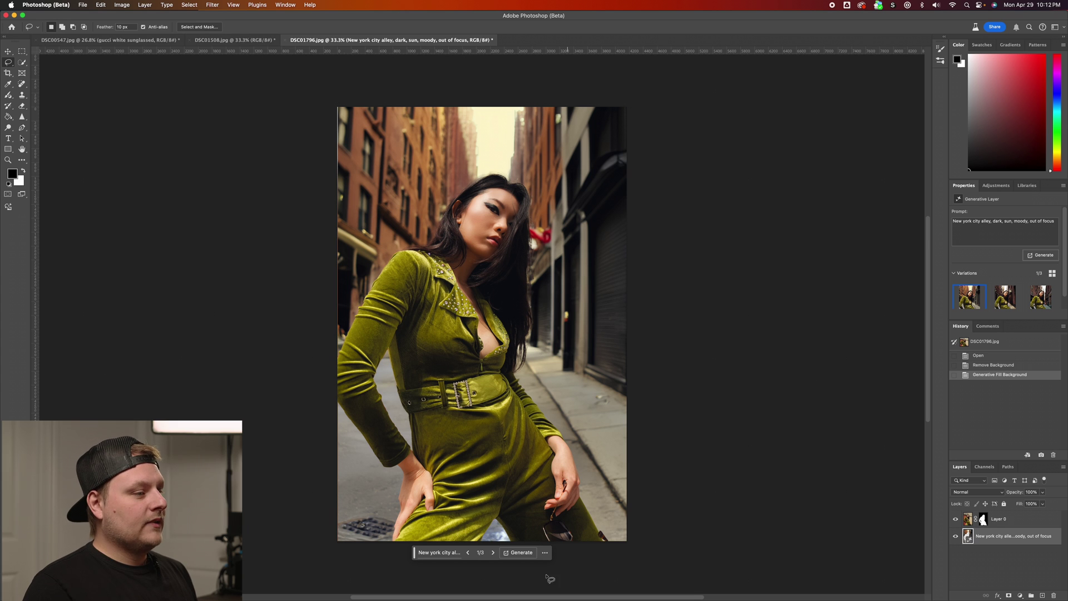
Step: Go through the generated New York alley background variations and select the second one
click(493, 552)
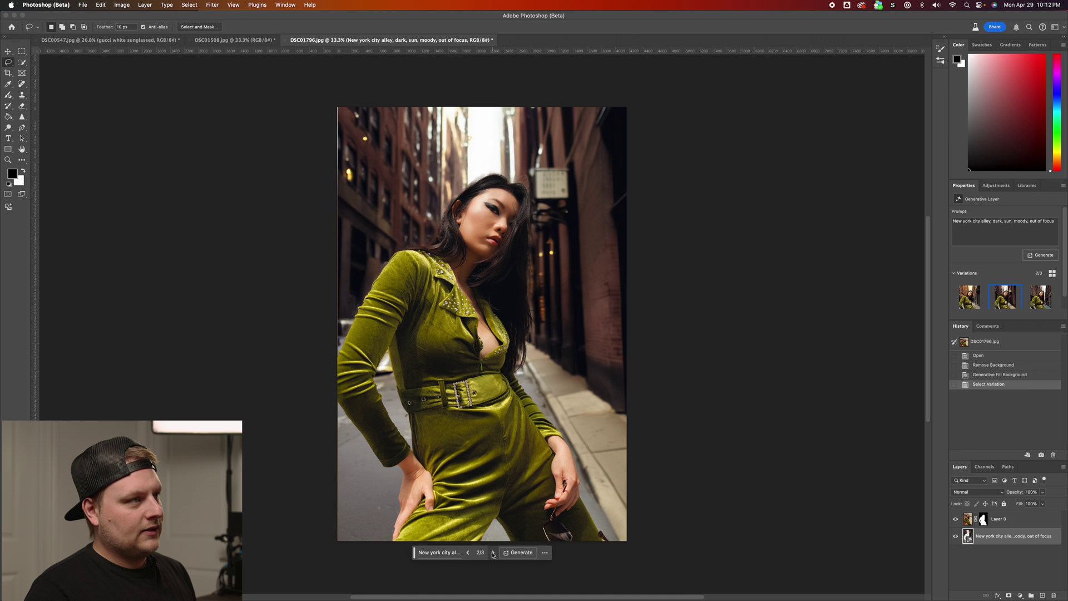
click(493, 553)
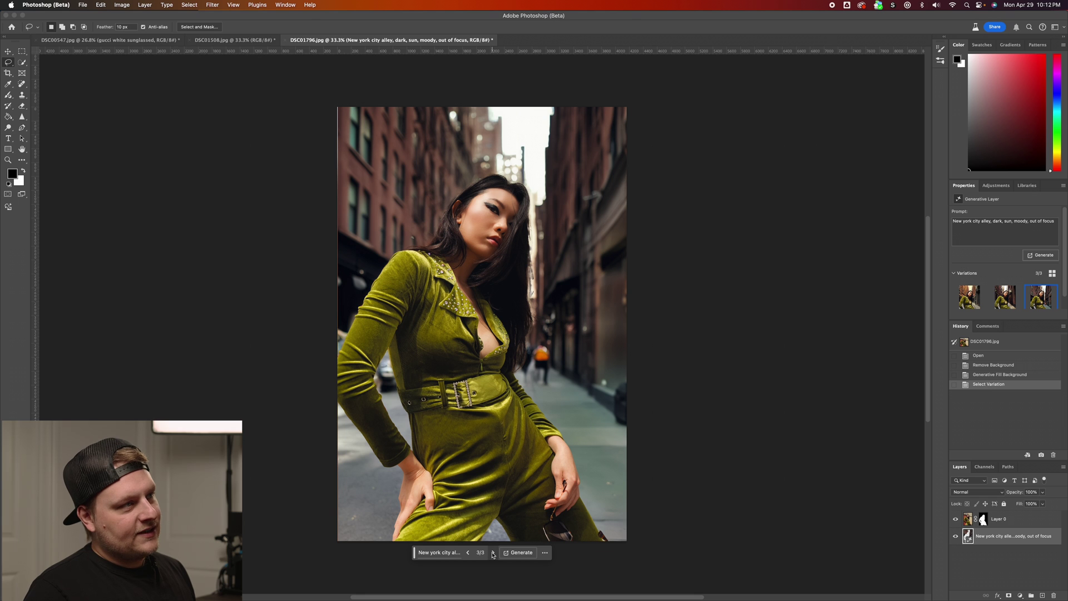
click(470, 554)
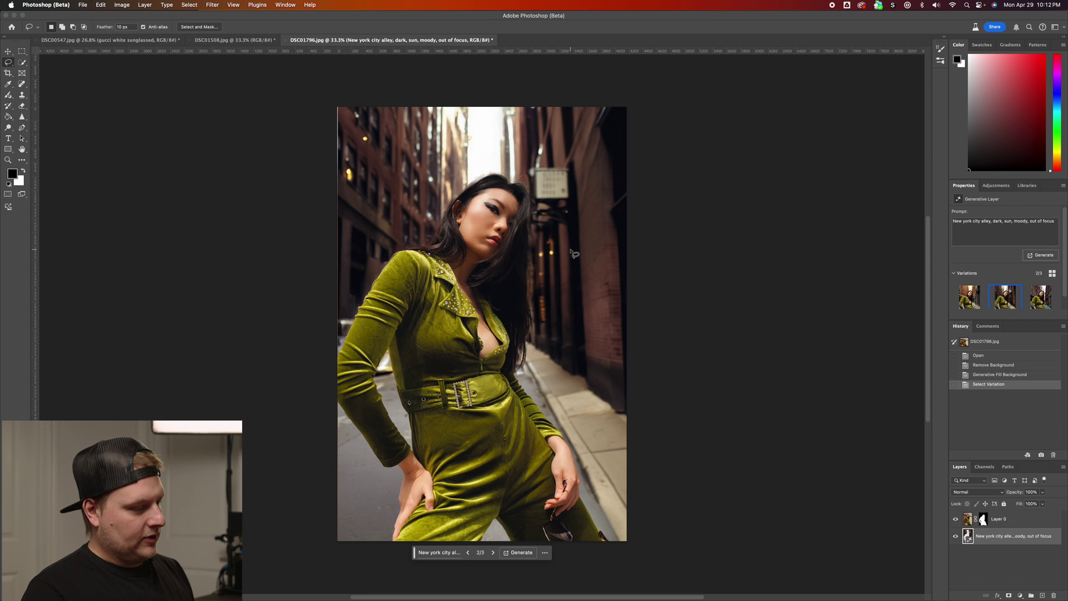
Step: Examine how the woman's hair, sleeves and hands blend with the generated alley background at 100% zoom
key(super+equal)
scroll(569, 253, right, 2)
scroll(568, 254, up, 5)
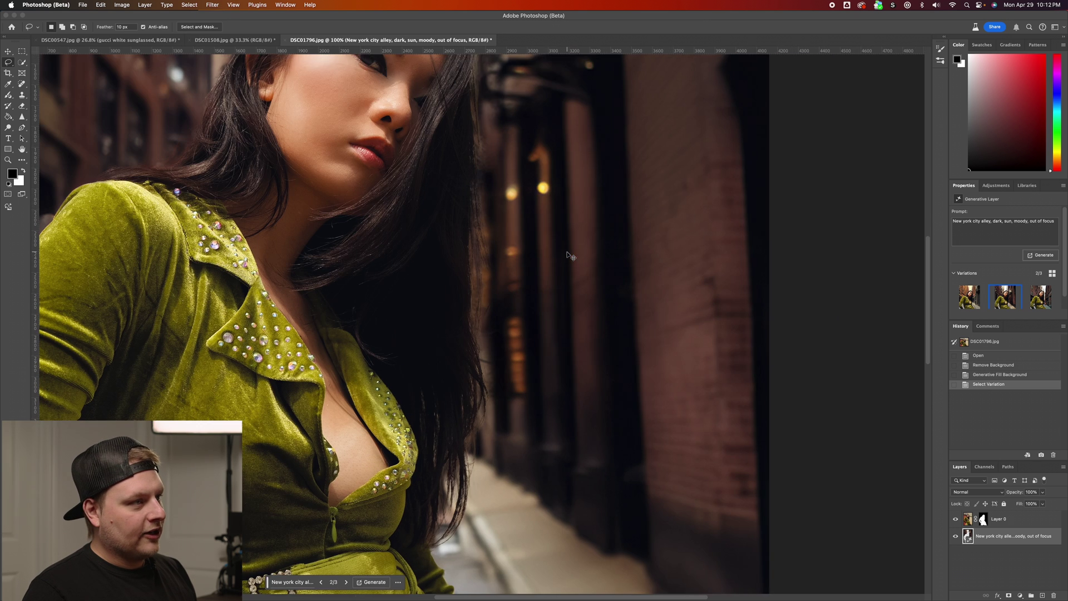
scroll(570, 256, down, 5)
scroll(570, 255, left, 5)
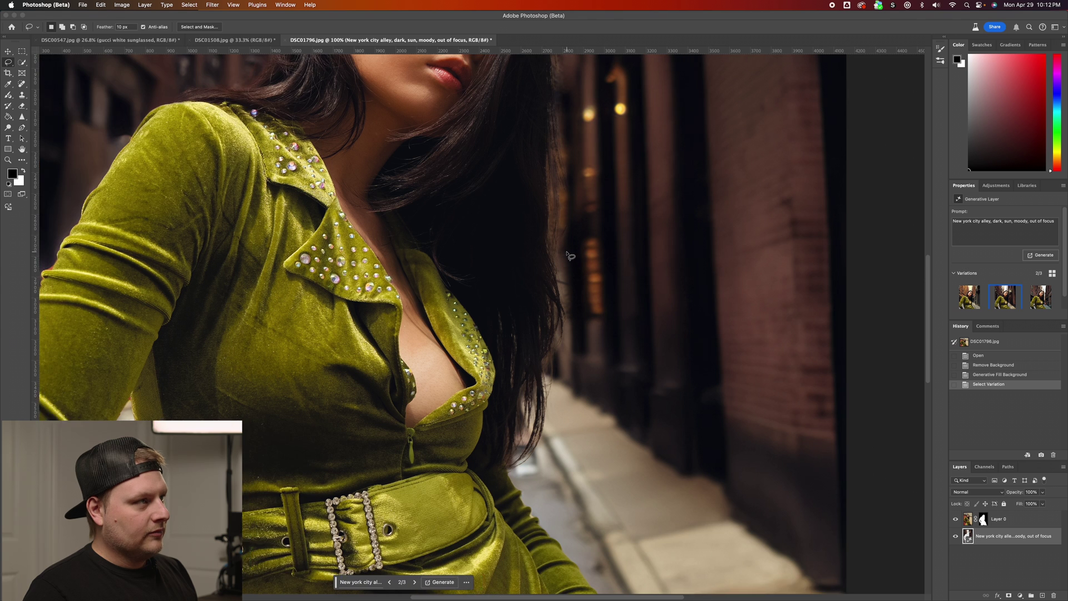
scroll(569, 255, down, 5)
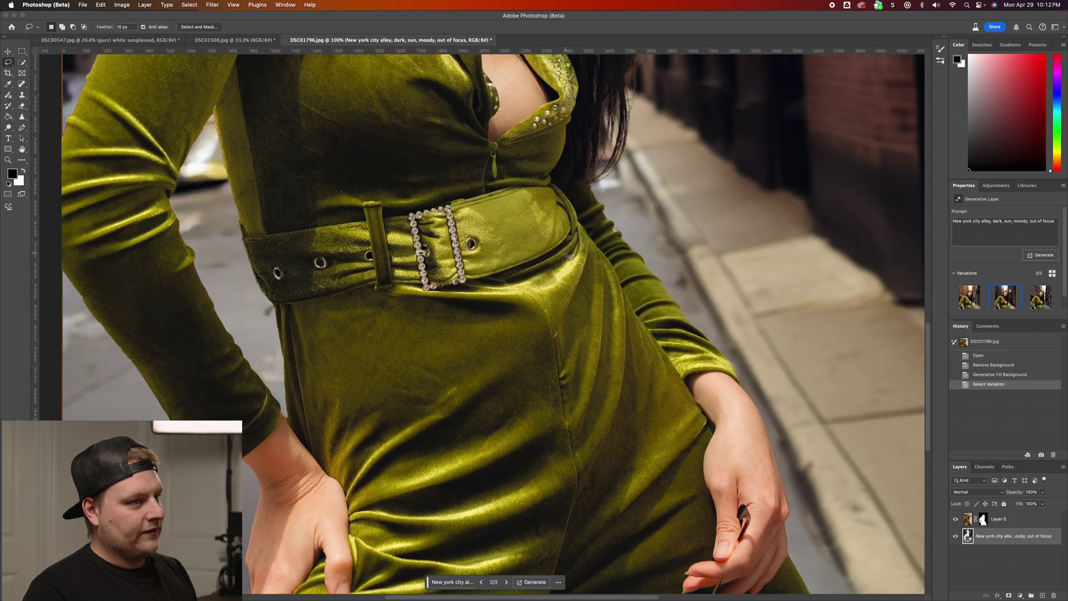
scroll(568, 256, down, 5)
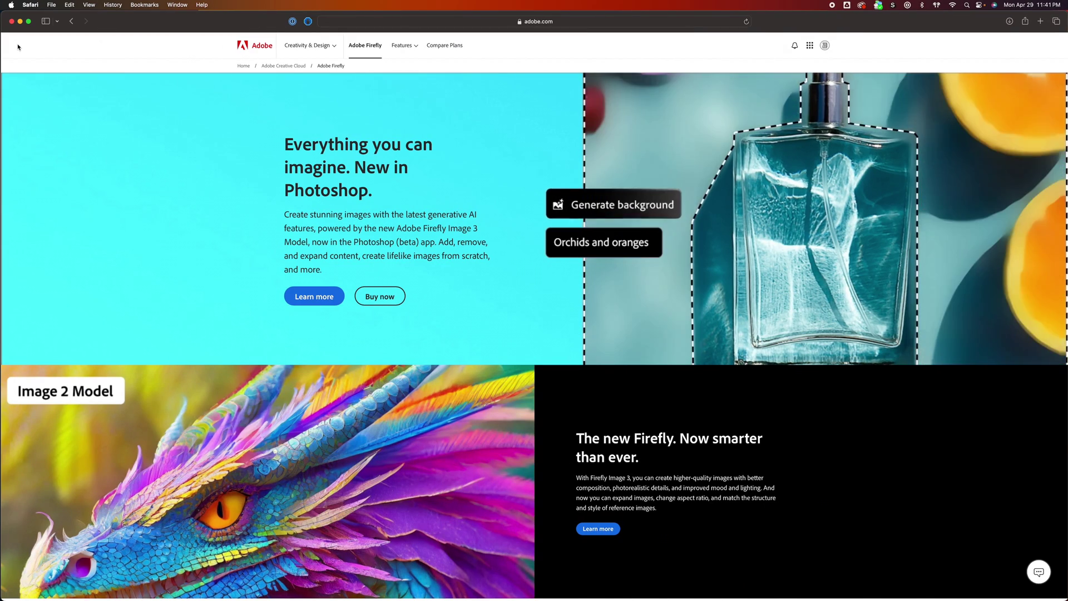
Step: In Safari, look through the Adobe Firefly page on adobe.com for its Image 3 model and the Firefly features in Adobe apps
scroll(18, 47, down, 3)
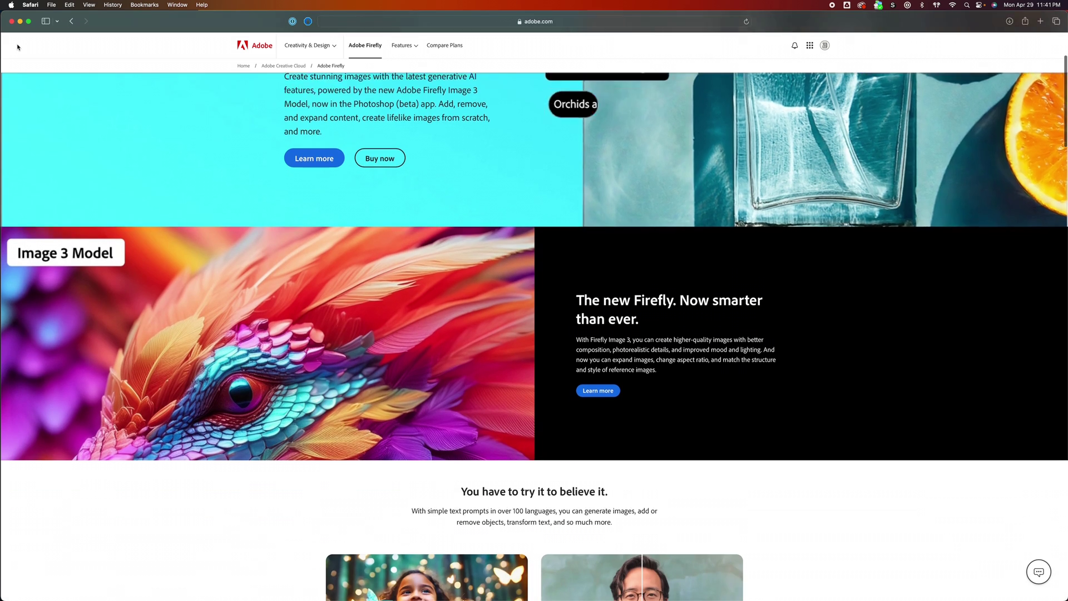
scroll(18, 47, down, 2)
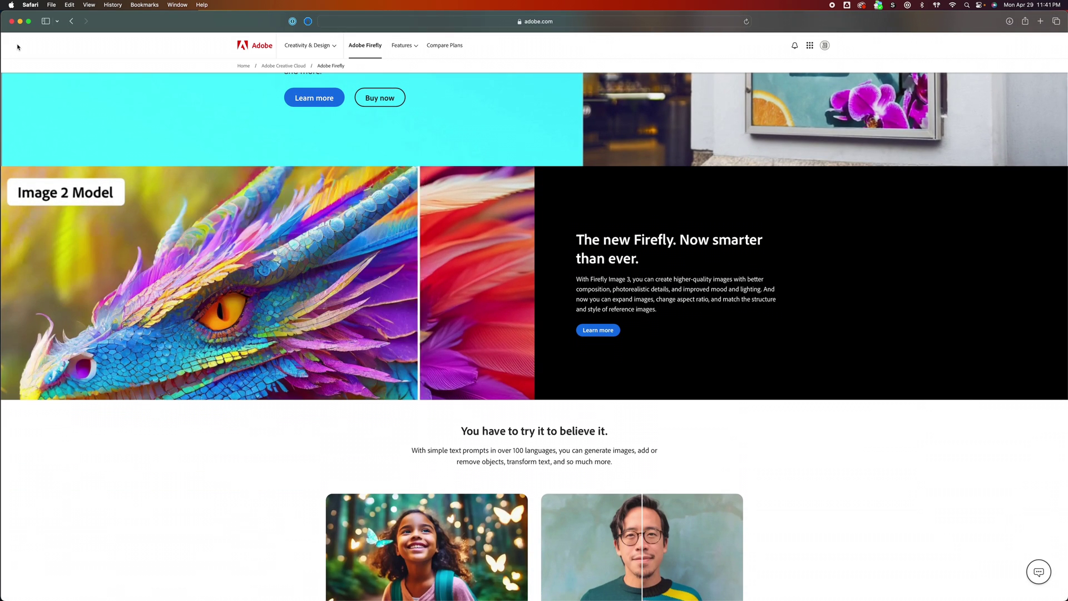
scroll(18, 47, down, 7)
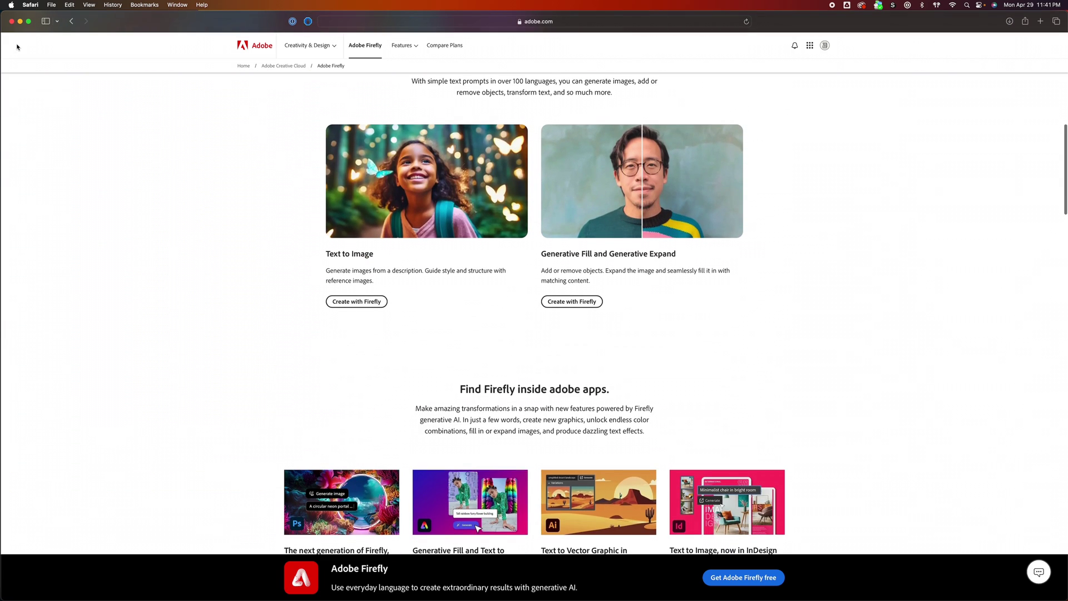
scroll(18, 46, down, 4)
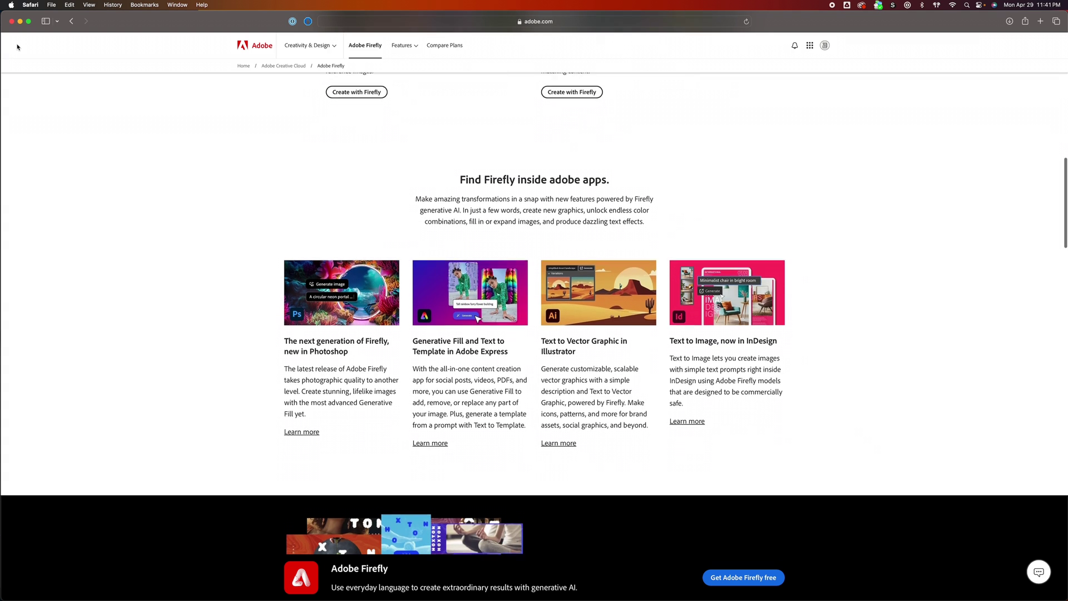
scroll(18, 47, down, 1)
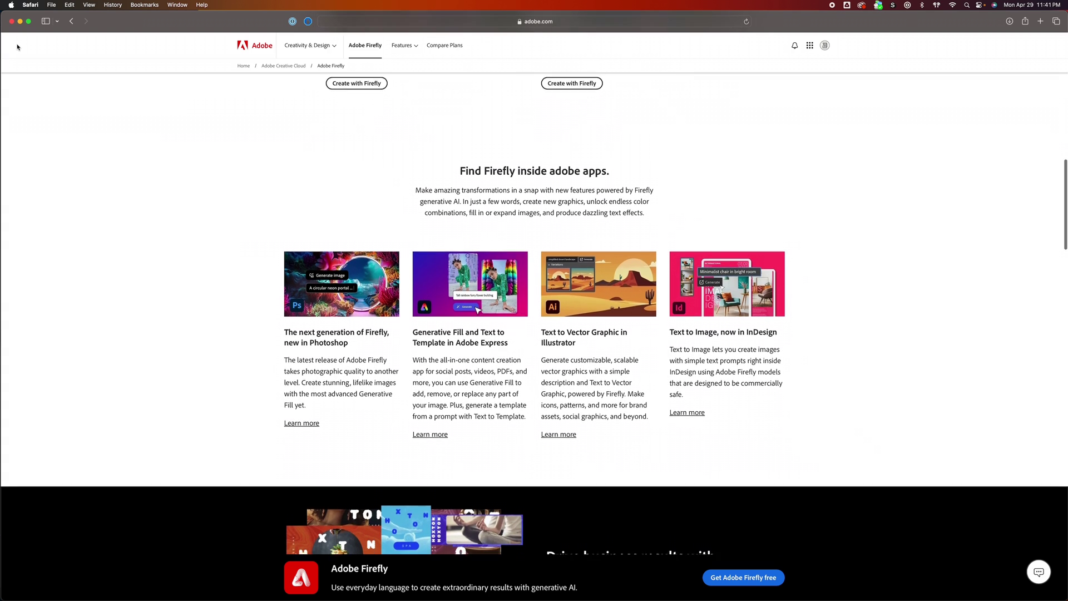
scroll(18, 46, down, 3)
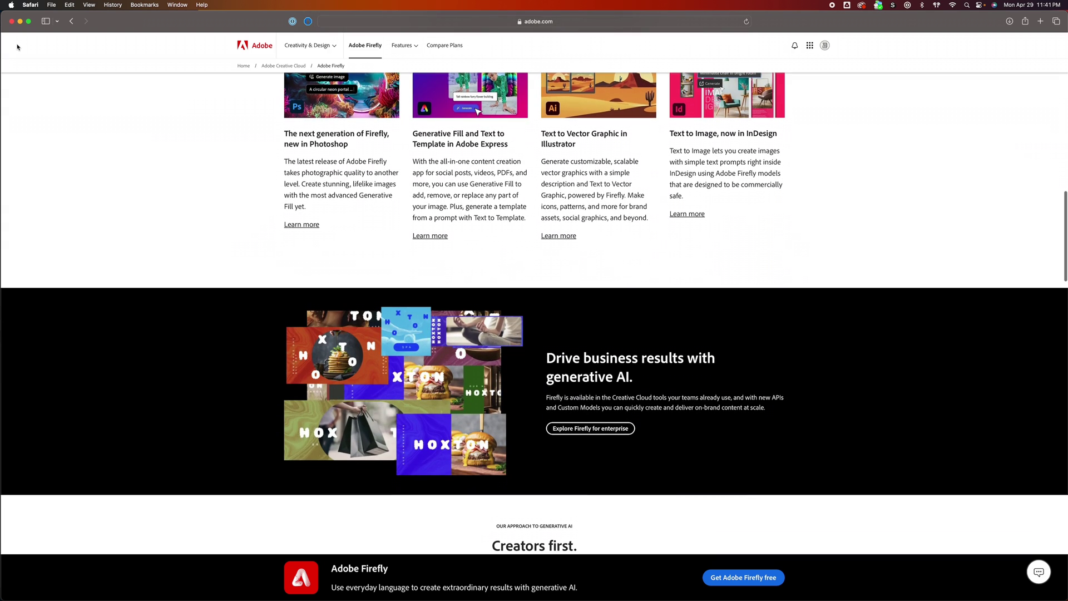
scroll(18, 47, down, 5)
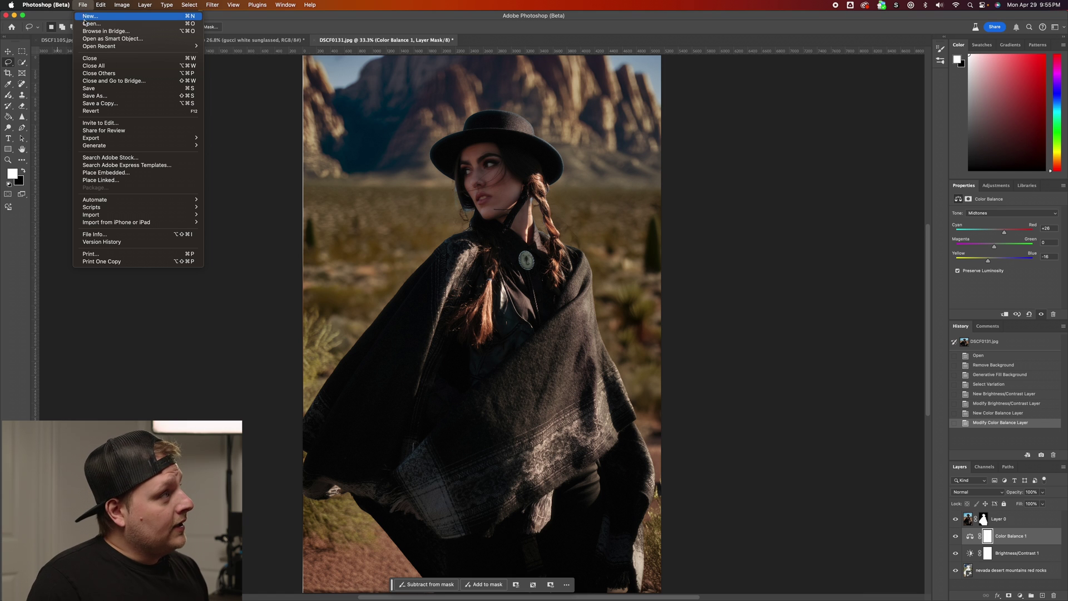
Step: In Photoshop, create a new white document from the Clipboard preset, 6222 x 9045 px at 72 ppi, and switch to the Move tool
click(86, 17)
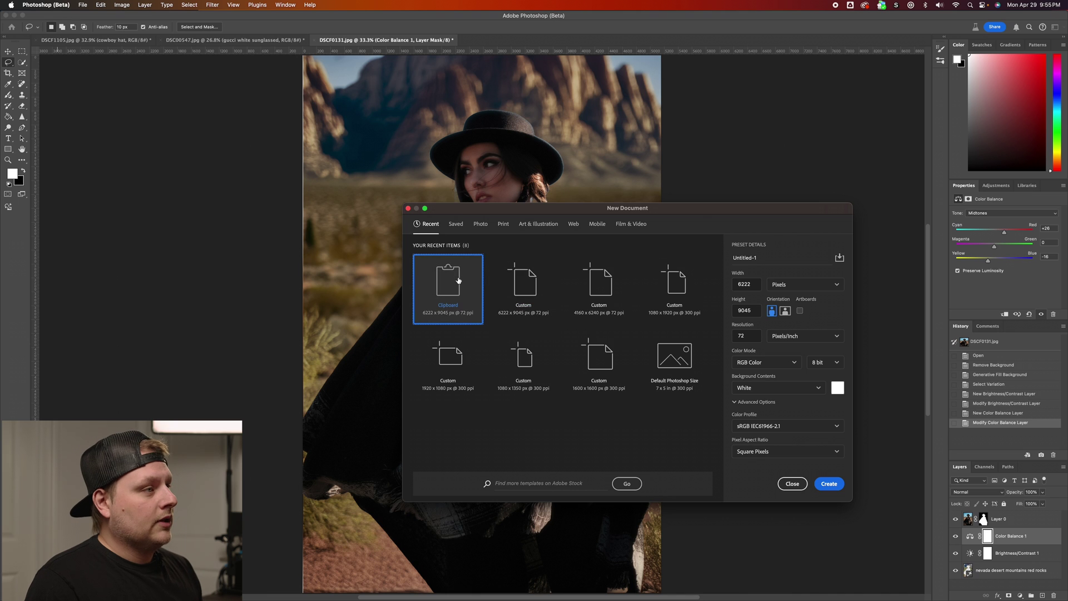
double_click(458, 280)
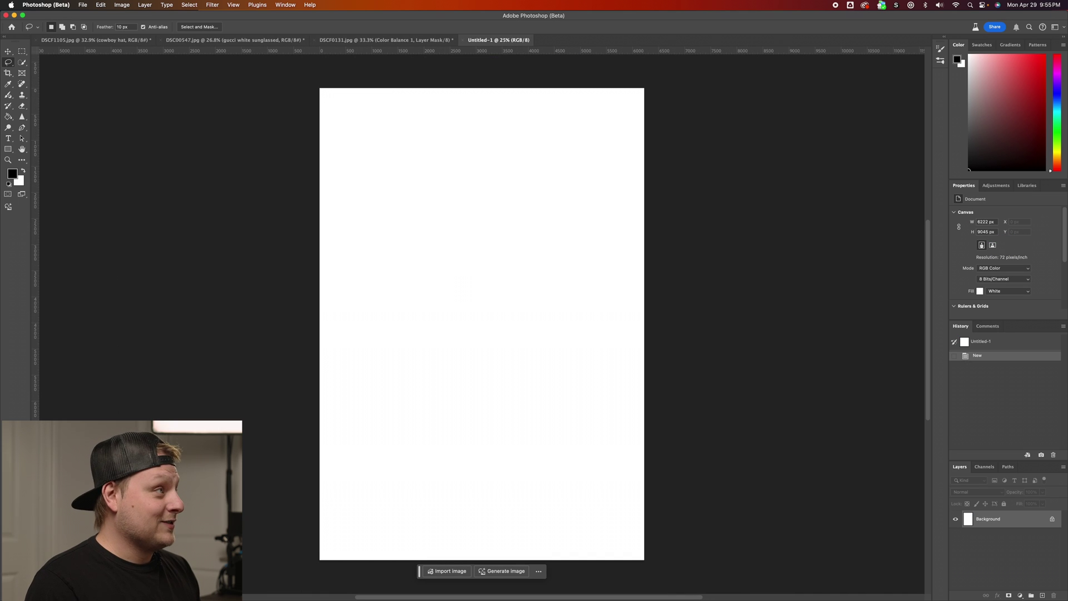
click(8, 52)
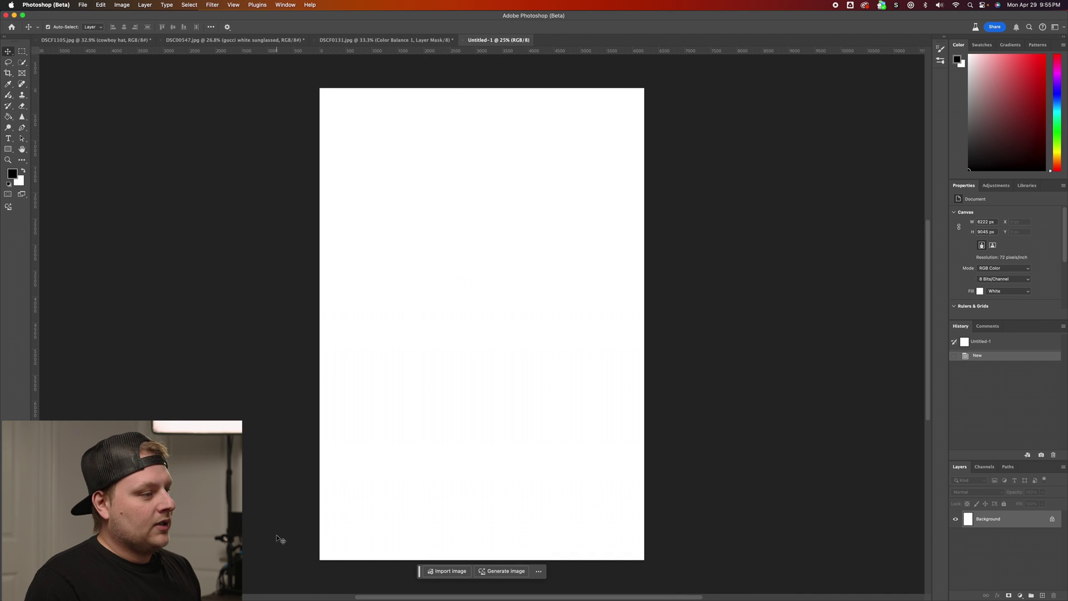
Step: Enter a Generate Image prompt for a gucci poster portrait of a man in sunglasses and a green suit on a victorian chair, 1975 film grain, as Photo
click(490, 571)
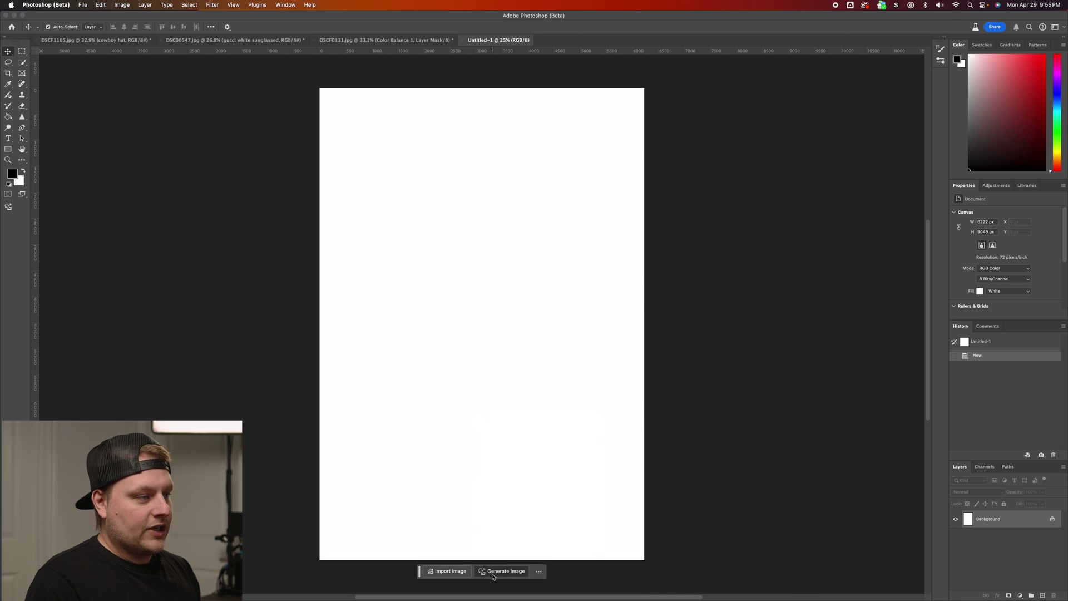
drag(428, 160, 520, 170)
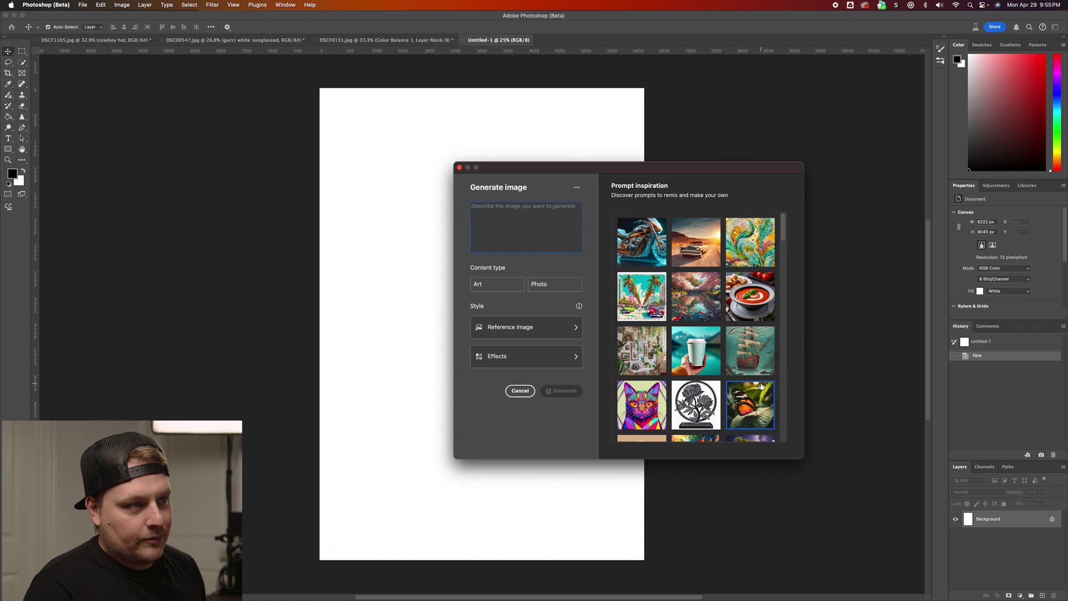
click(513, 328)
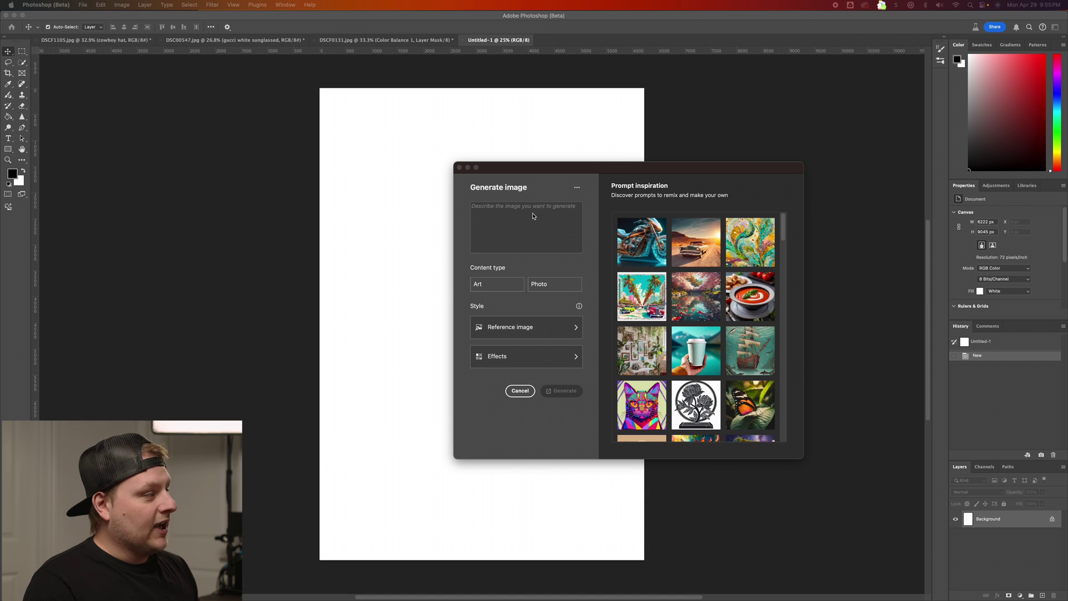
click(514, 208)
click(512, 208)
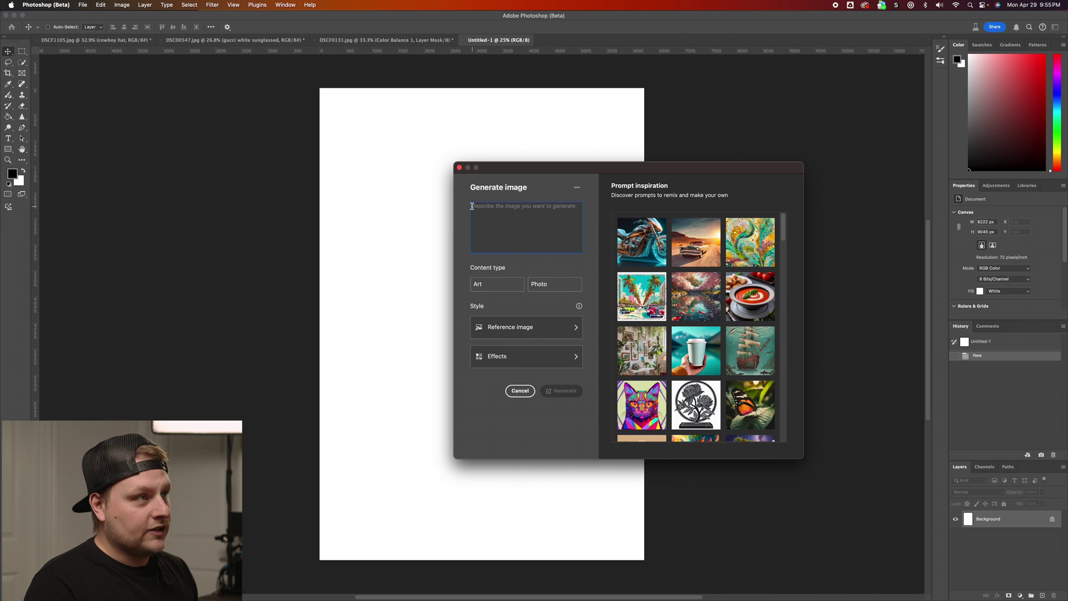
text(A model wearing sunglasses, a portrait,  gucci poster, full shot fashion photography, dramatic portraiture of man wearing a green suit, gucci clothes, sitting in a victorian chair, colored photography, 1975 film grain)
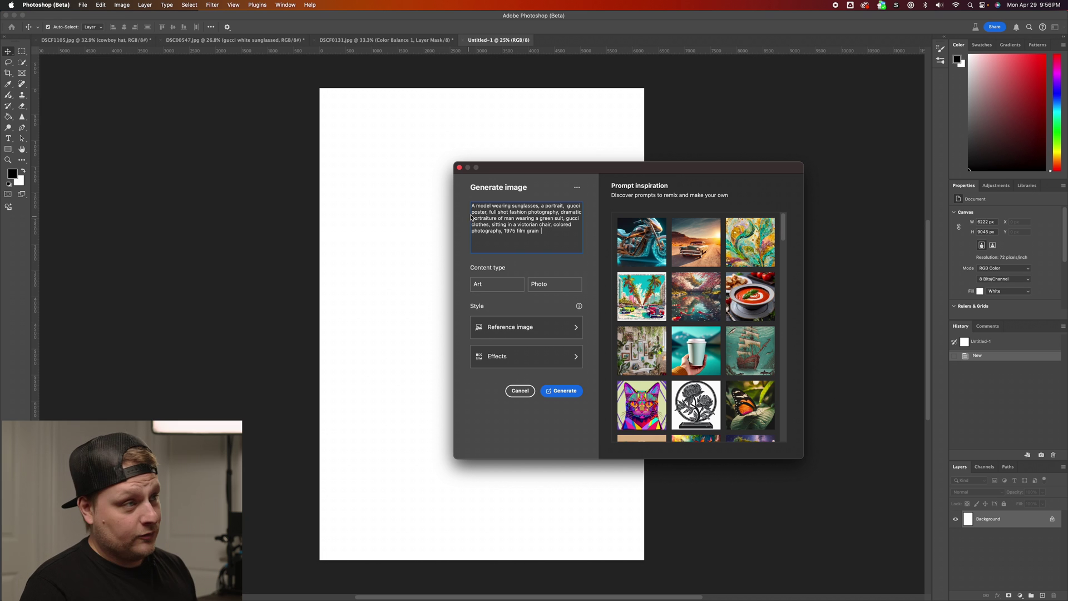
click(554, 289)
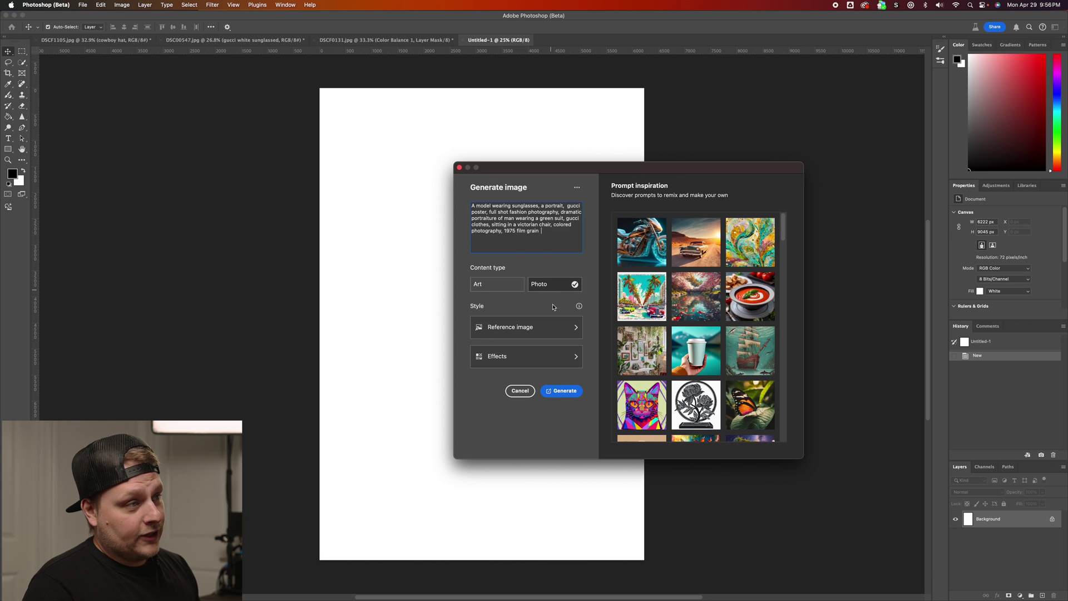
Step: Use the 8.28.11 PM screenshot from the Ref folder as the style reference image and generate the image
click(532, 334)
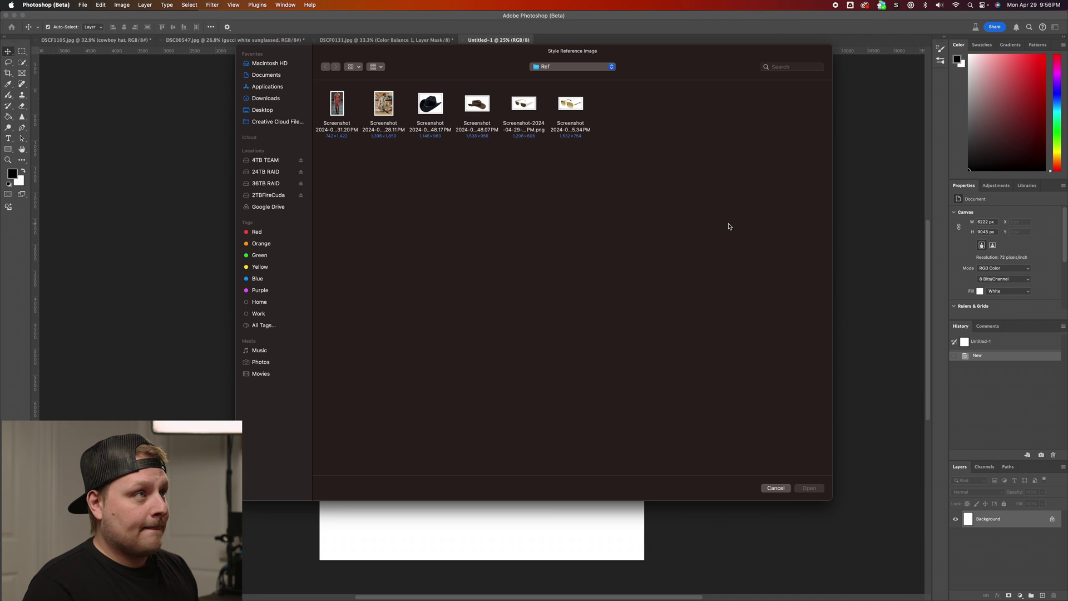
click(384, 106)
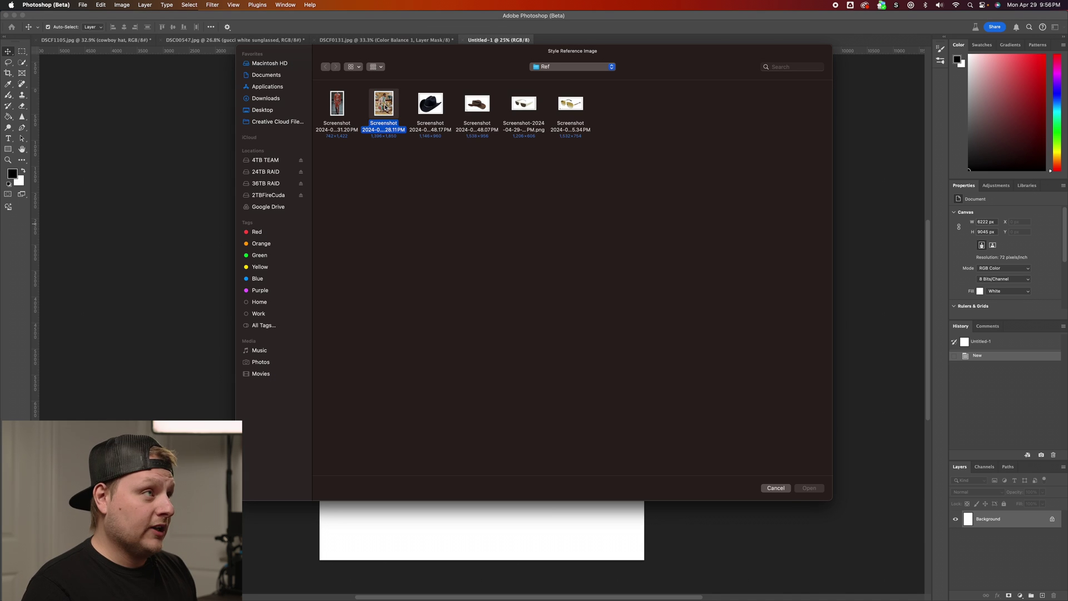
click(810, 488)
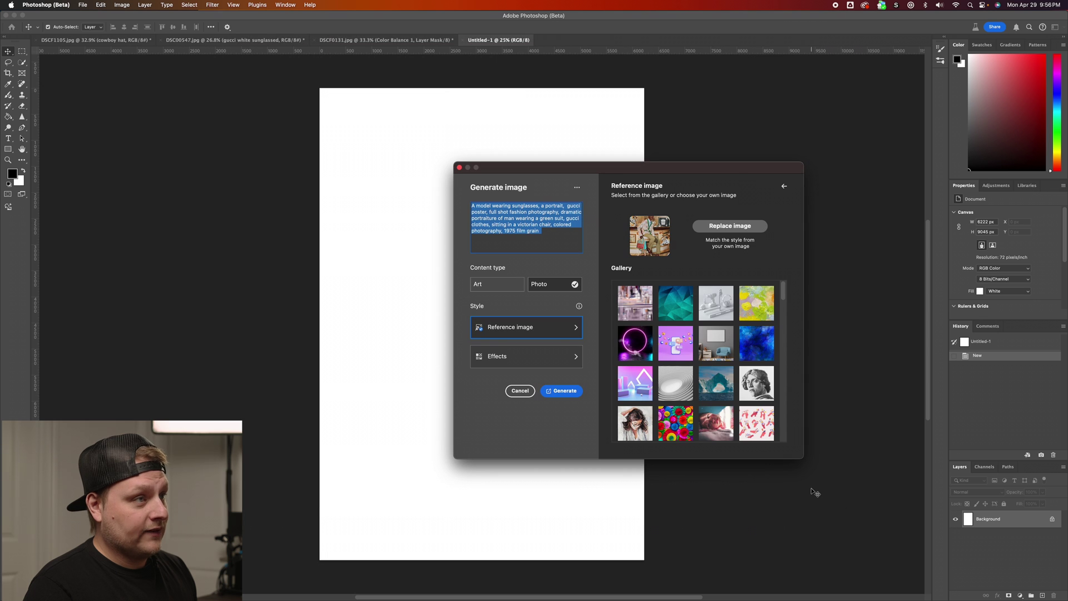
click(572, 391)
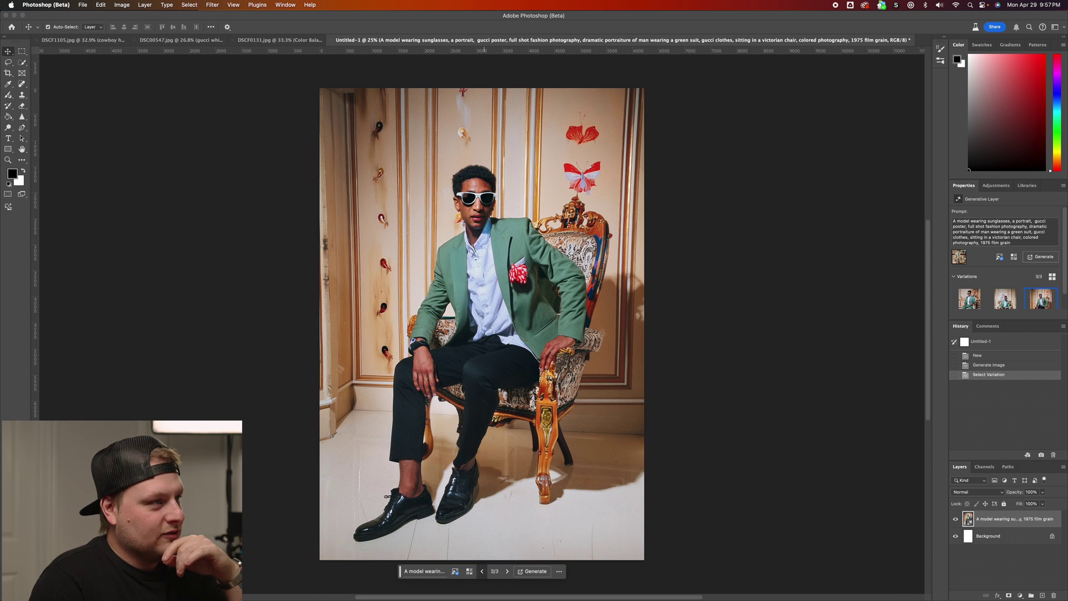
Step: Compare the generated portrait variations with the Gucci reference screenshot and select the second variation
click(482, 571)
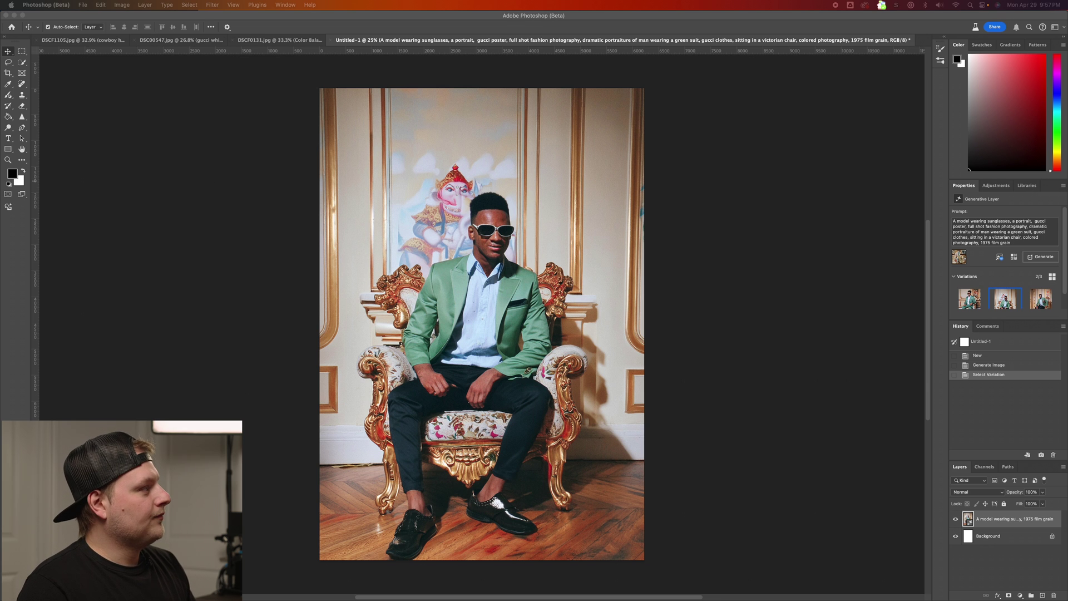
key(space)
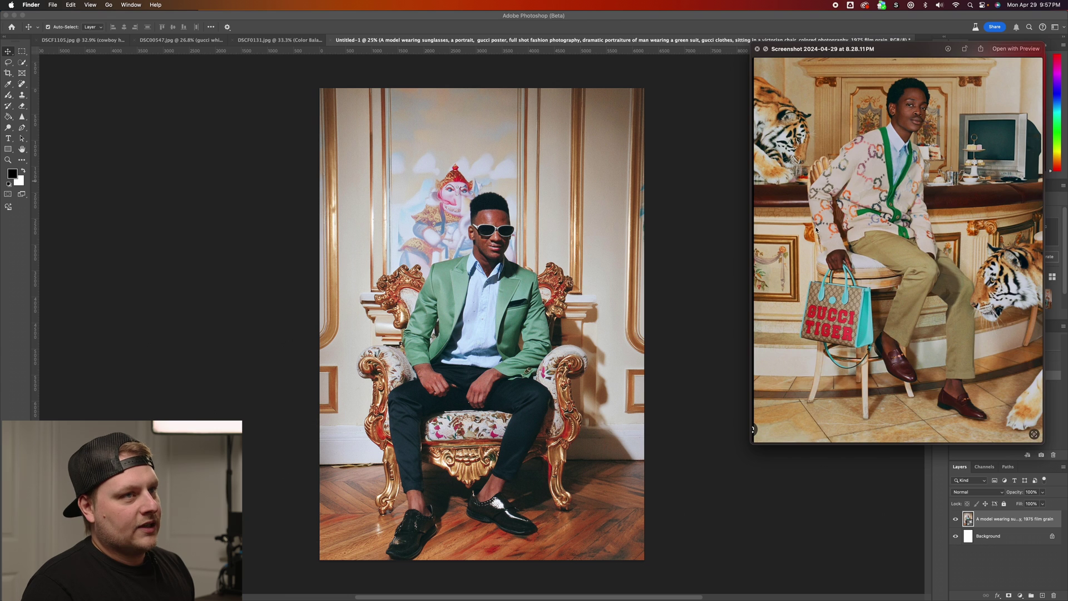
key(space)
click(974, 298)
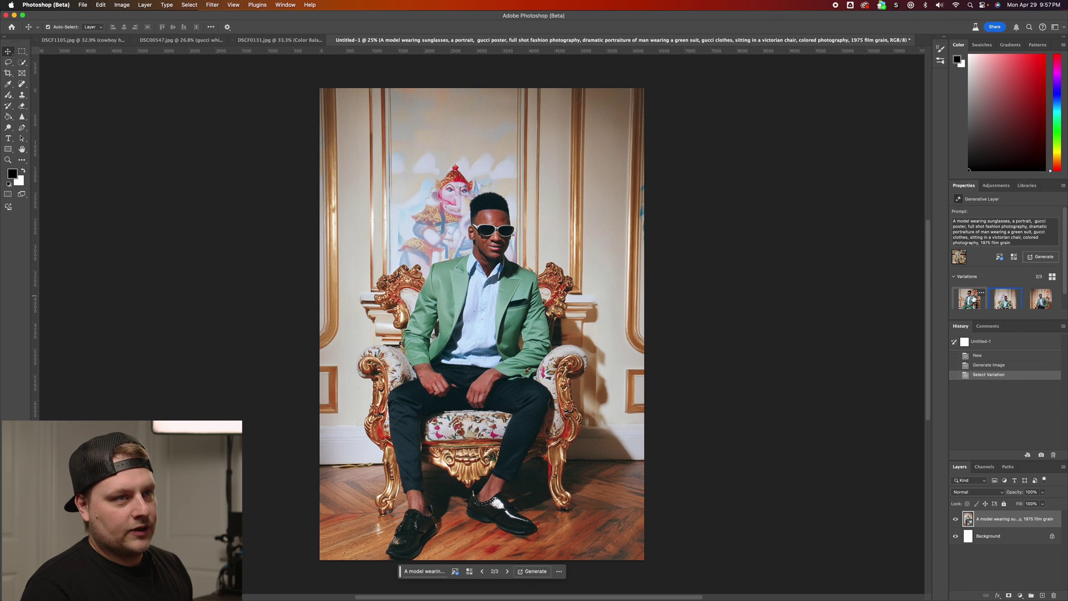
click(971, 299)
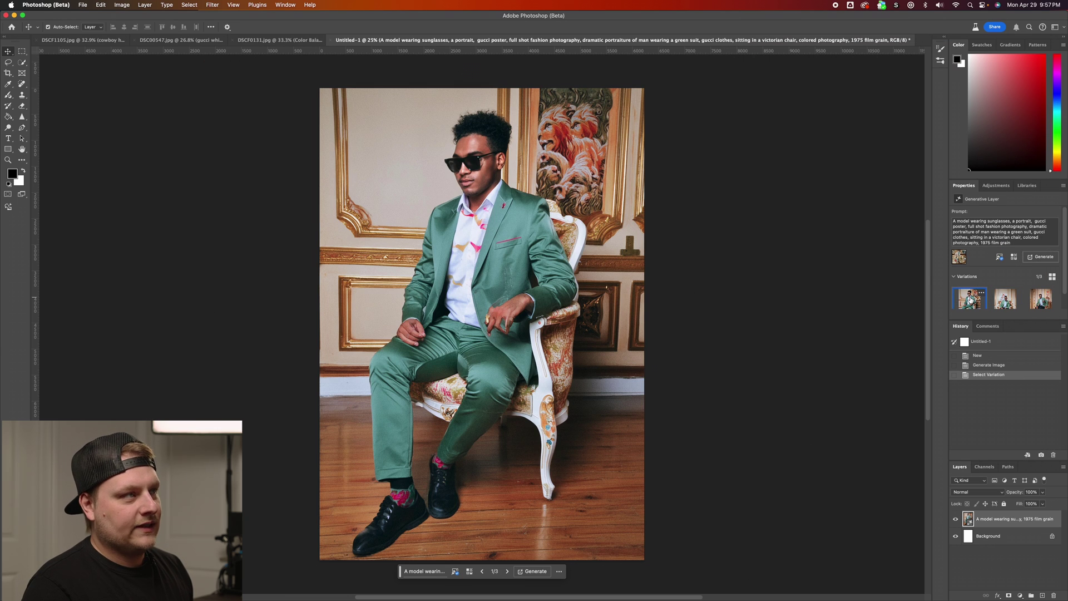
click(1003, 300)
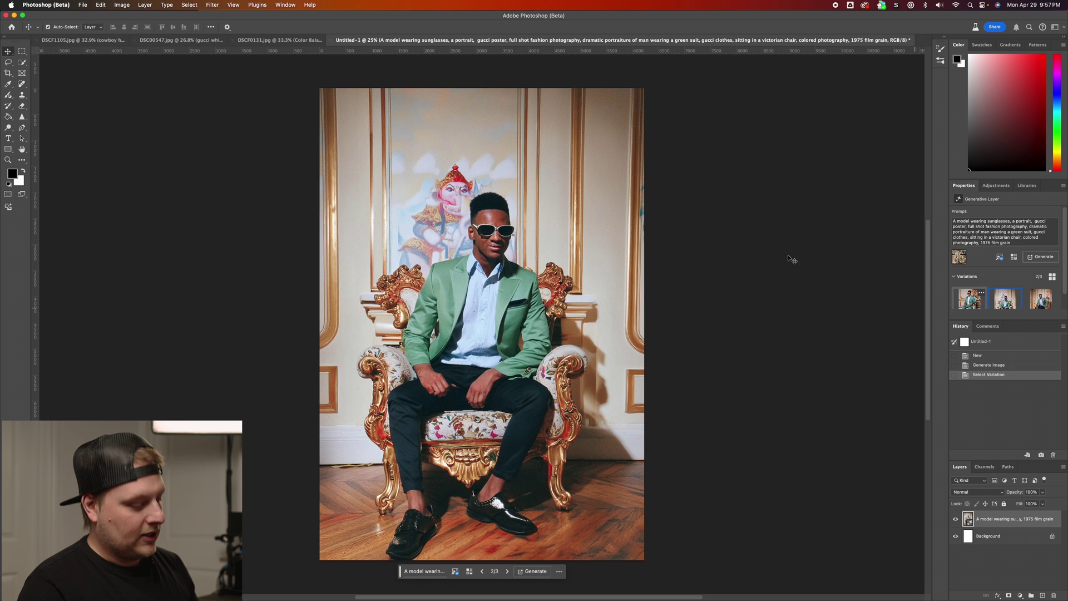
Step: Examine the seated man's face, sunglasses, jacket and hands in the selected variation up close
key(super+equal)
key(super+equal)
key(super+equal)
scroll(644, 233, up, 10)
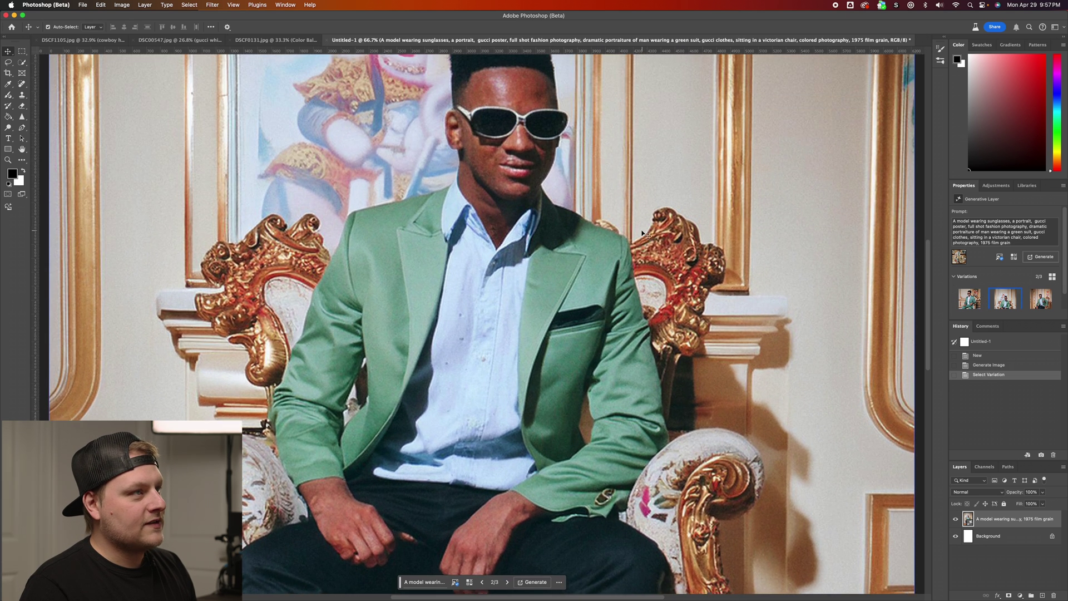
scroll(644, 233, down, 5)
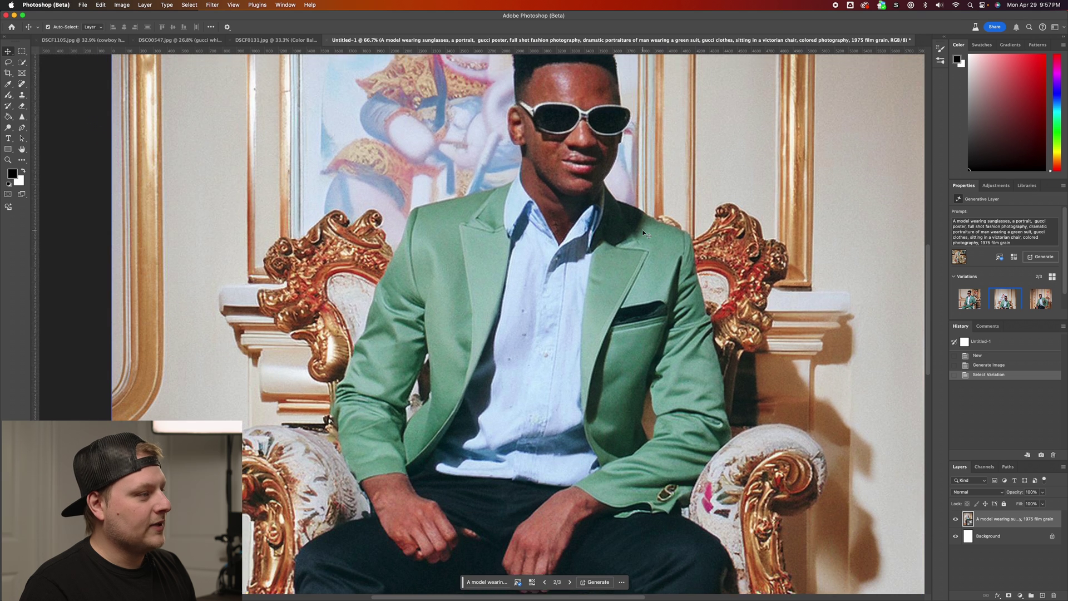
key(super+minus)
key(super+minus)
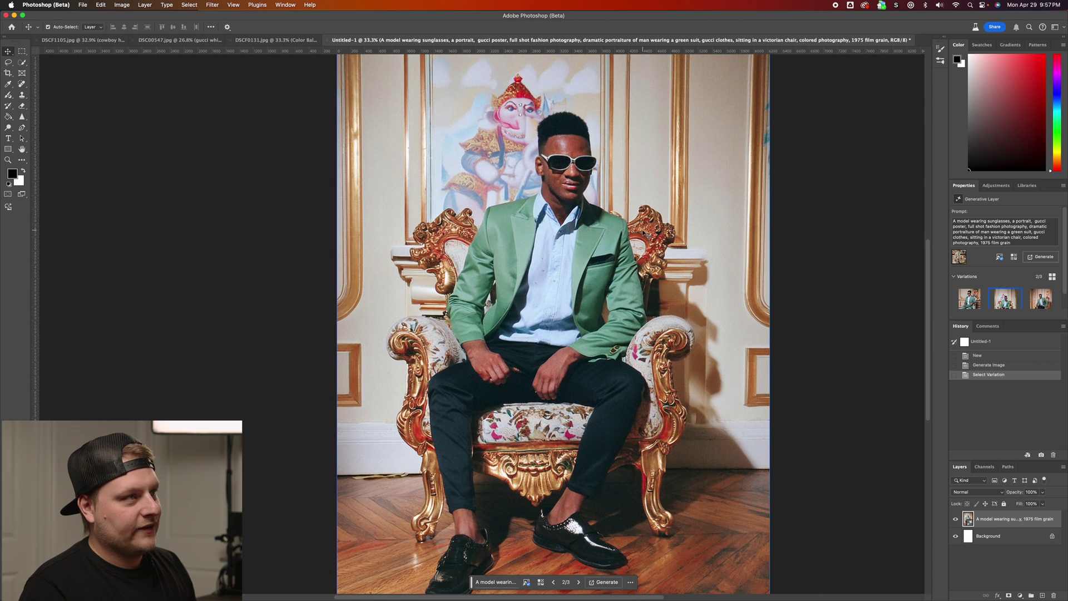
Step: View the third green-suit portrait variation in full, from the man's head to his shoes
click(580, 584)
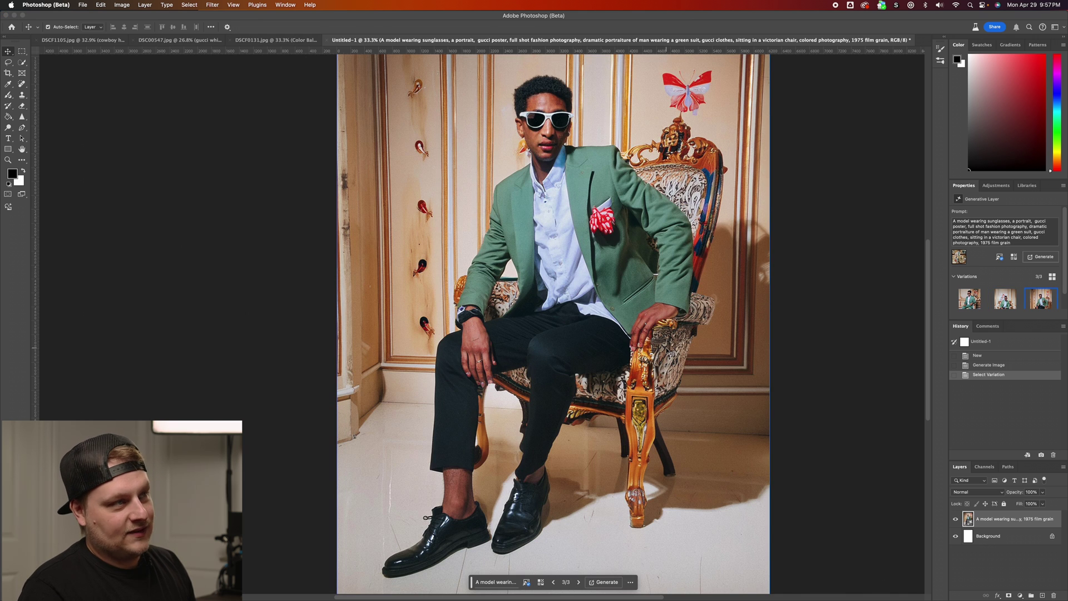
key(super+minus)
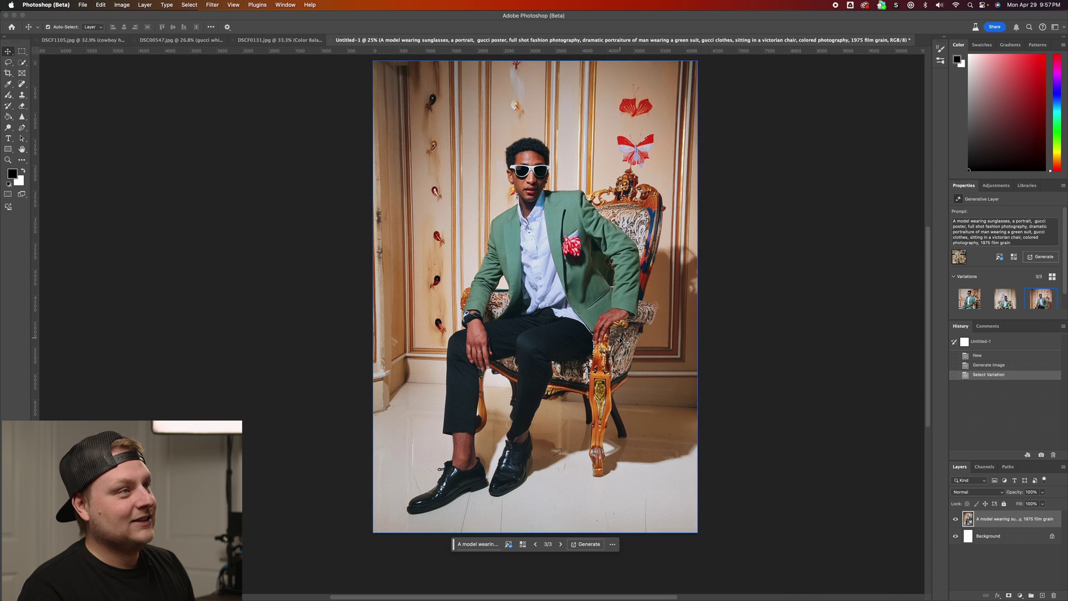
scroll(620, 339, up, 2)
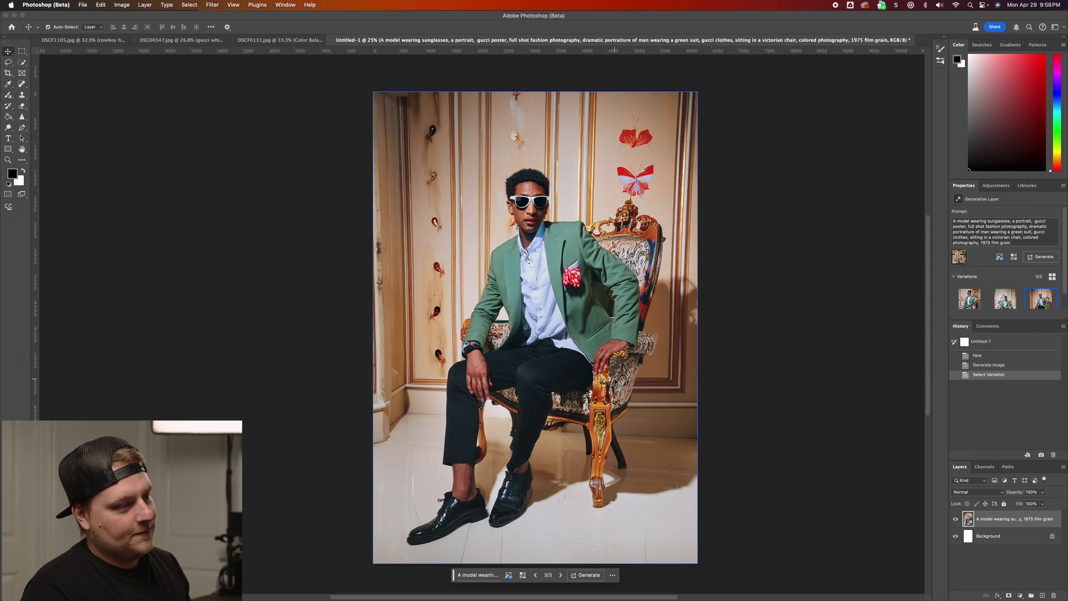
scroll(589, 495, left, 1)
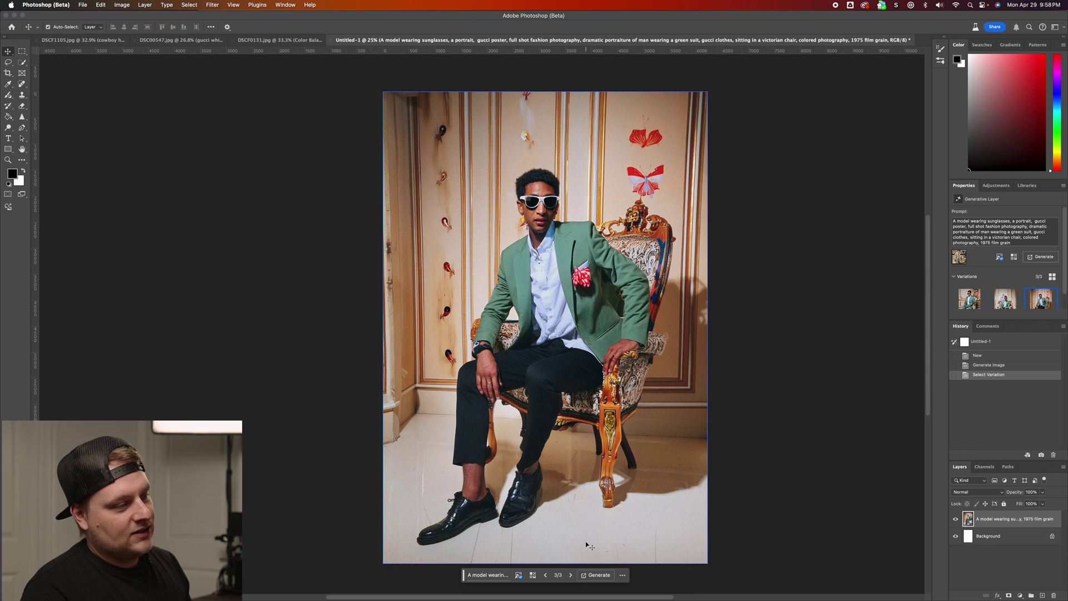
Step: Replace "green" with "floral" in the portrait's prompt and generate the image again
click(482, 574)
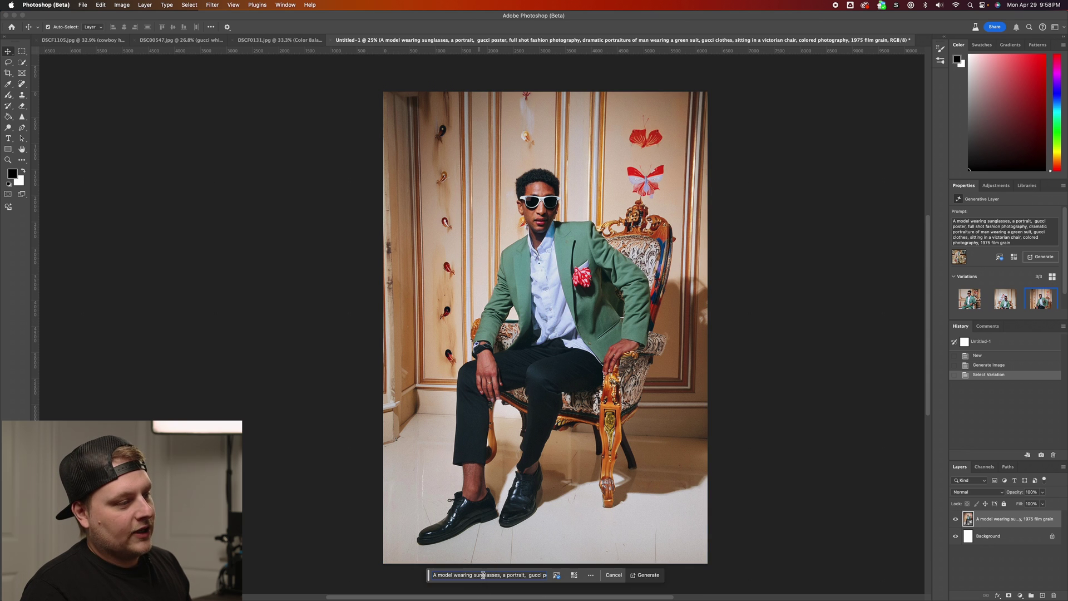
mouse_move(486, 575)
mouse_down()
mouse_move(553, 576)
mouse_move(493, 575)
mouse_up()
click(488, 575)
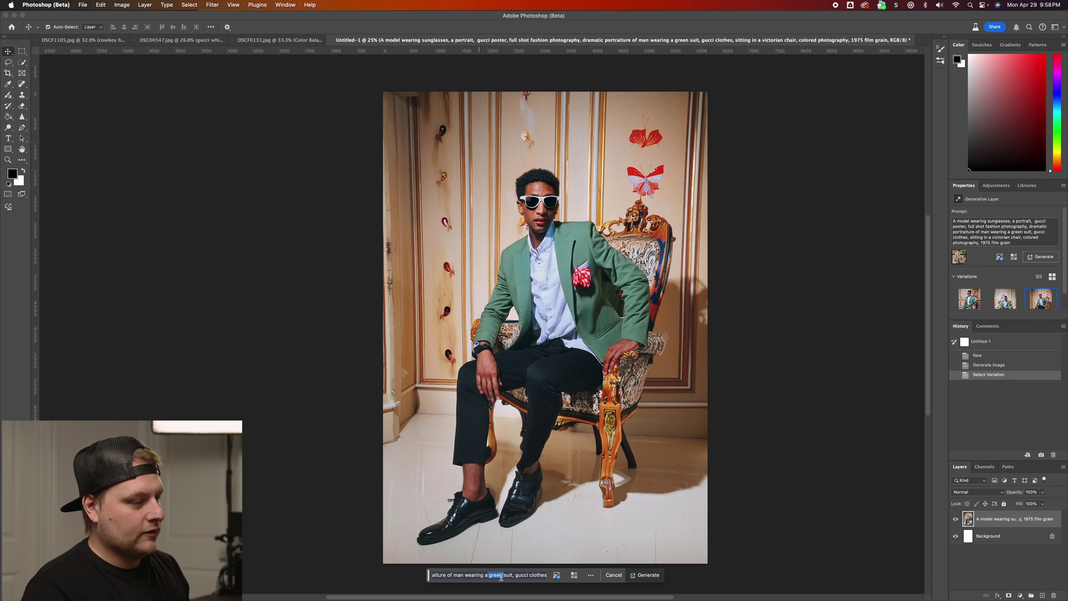
text(floral)
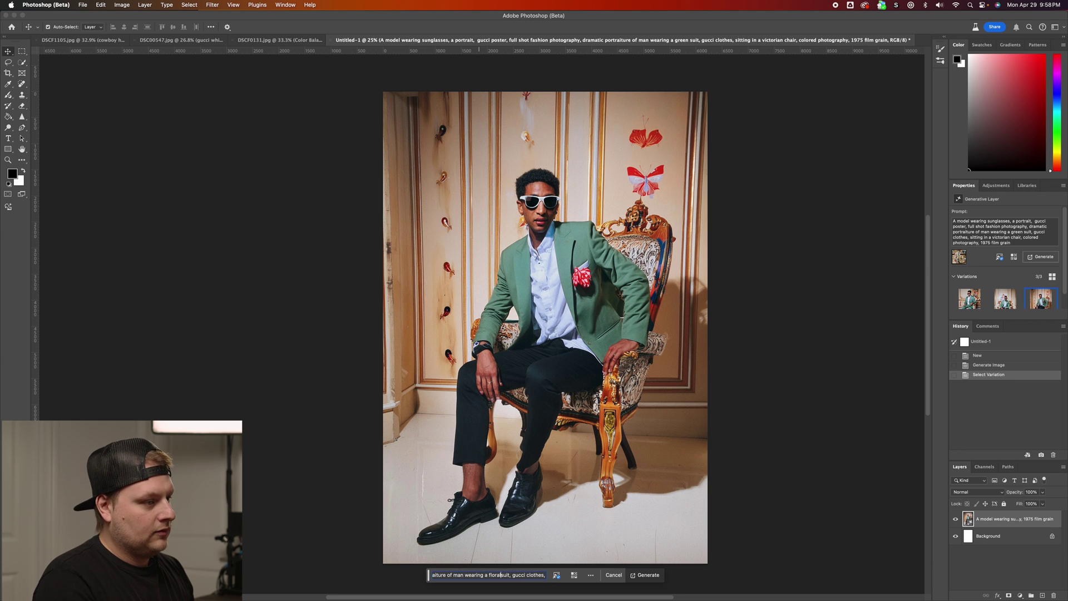
click(647, 578)
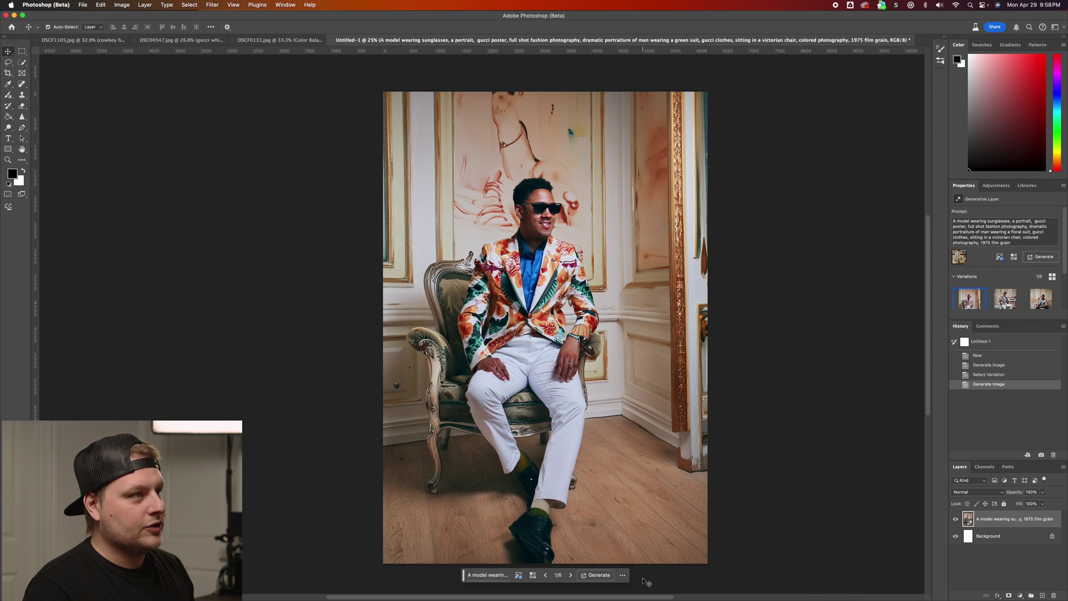
Step: Compare the first four floral-suit variations and return to the first one
click(570, 575)
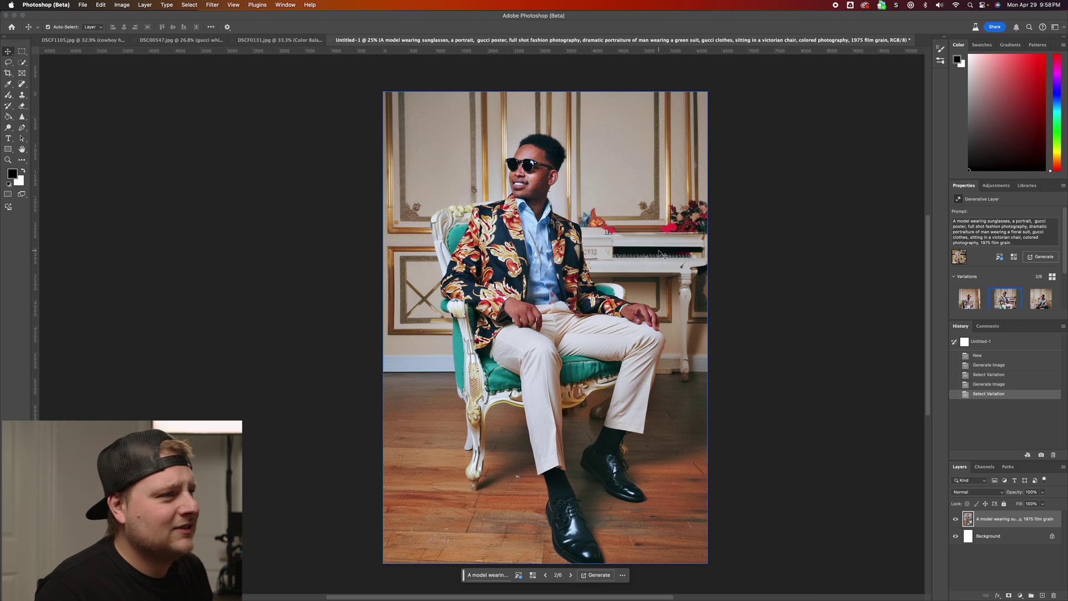
click(570, 576)
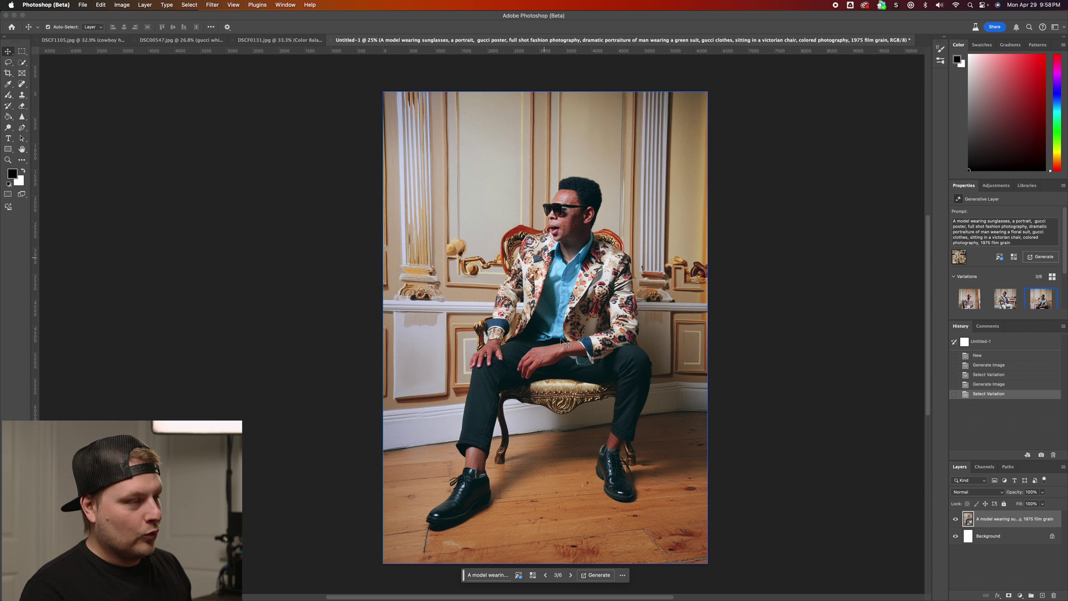
click(571, 575)
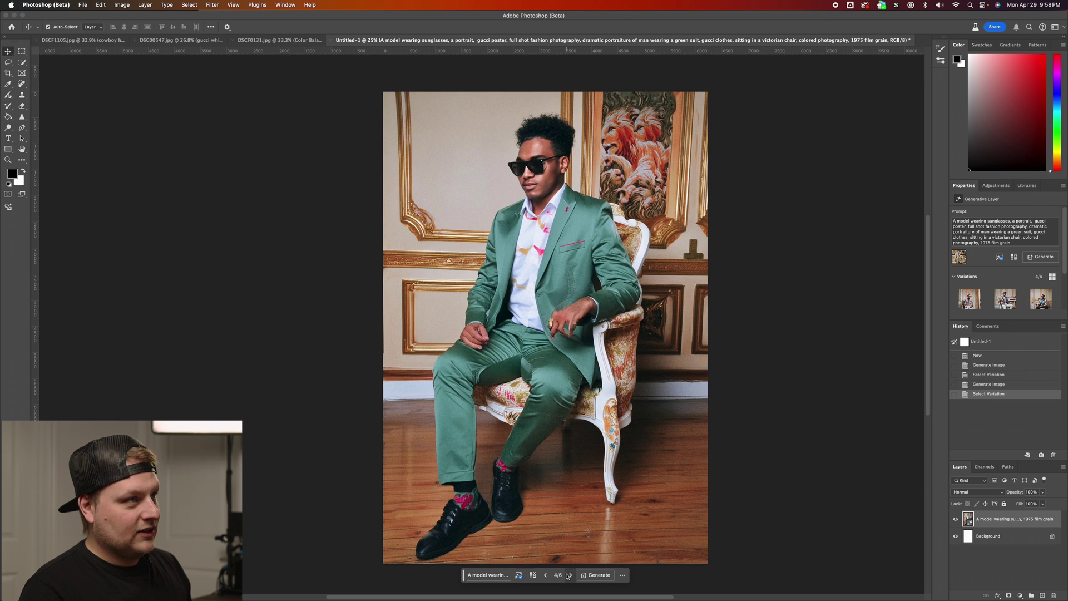
click(545, 575)
click(545, 576)
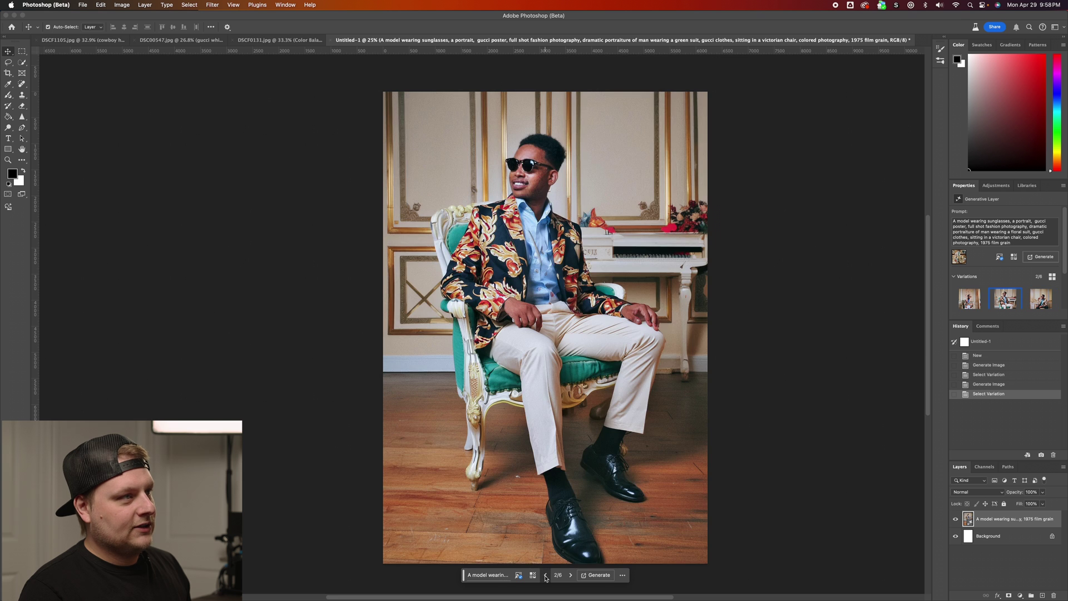
click(545, 576)
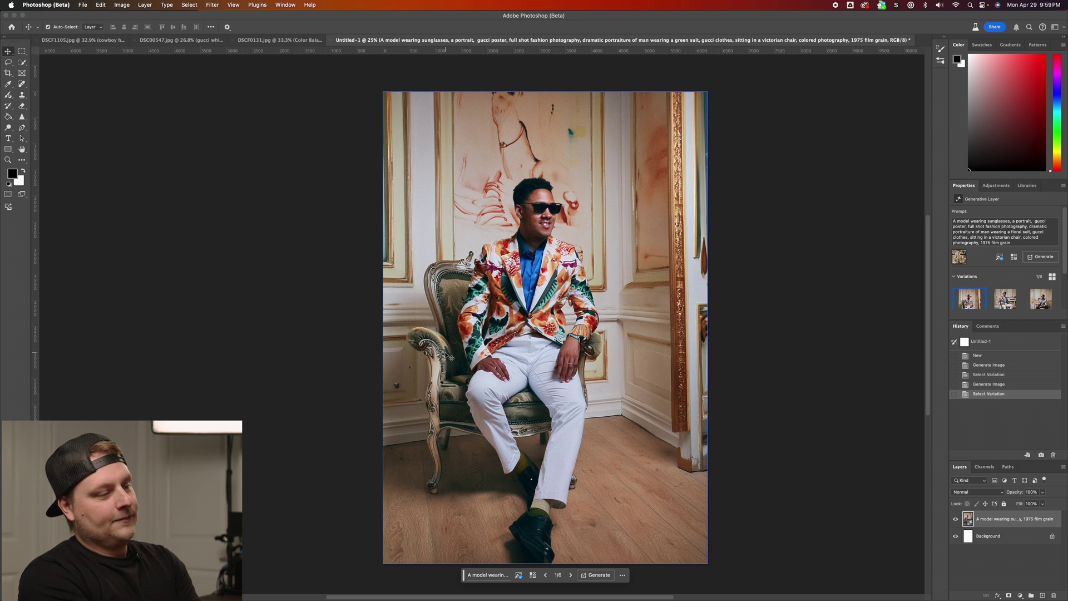
Step: Examine the seated man's face, floral jacket, hands and trousers in the first variation up close
key(super+equal)
key(super+equal)
key(super+equal)
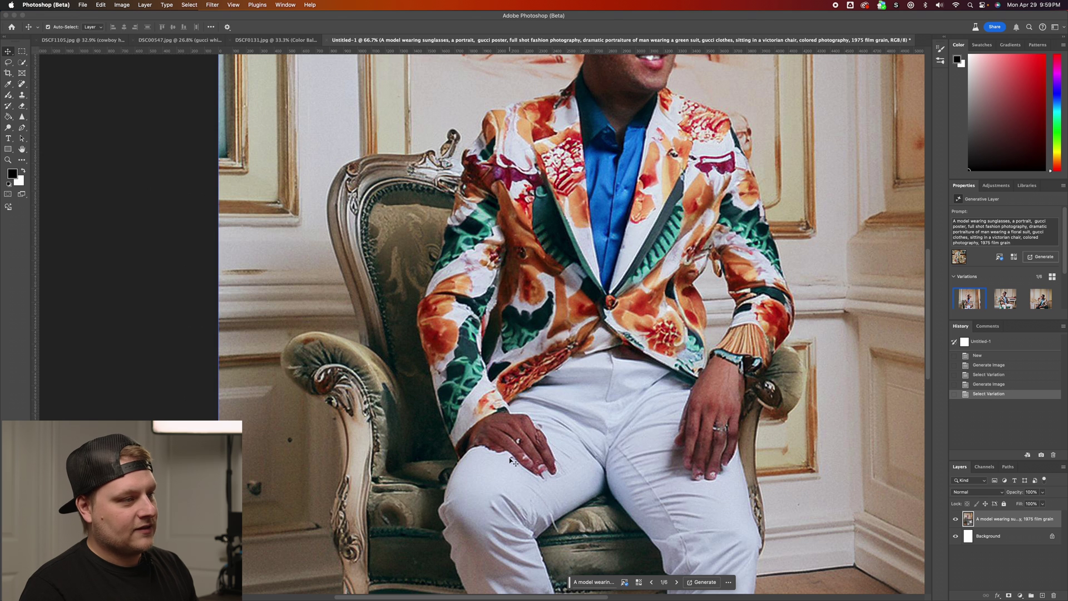
scroll(501, 454, up, 3)
scroll(500, 454, right, 3)
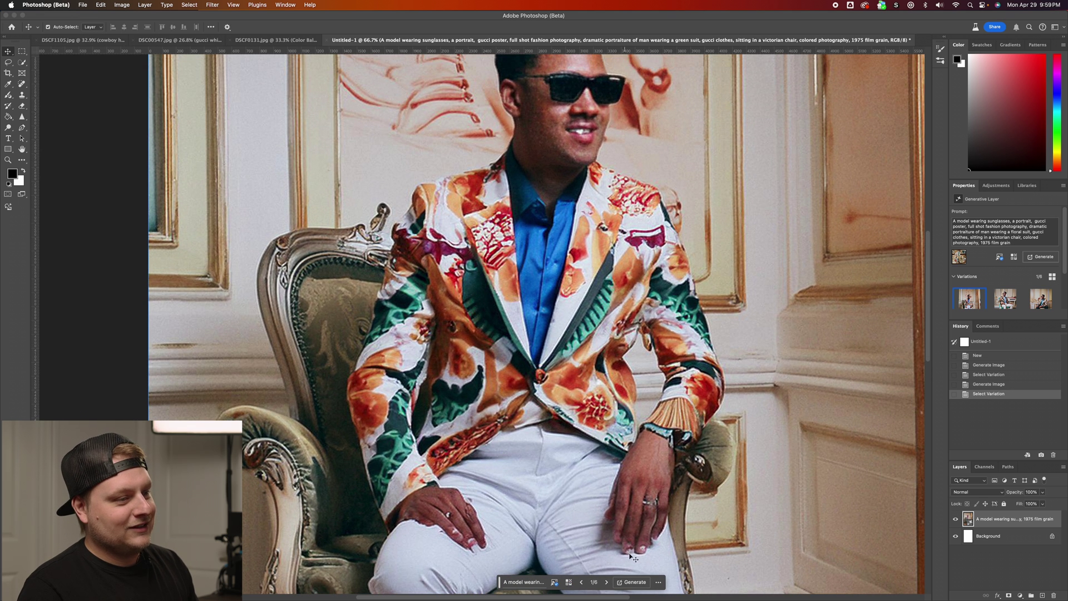
scroll(632, 550, down, 2)
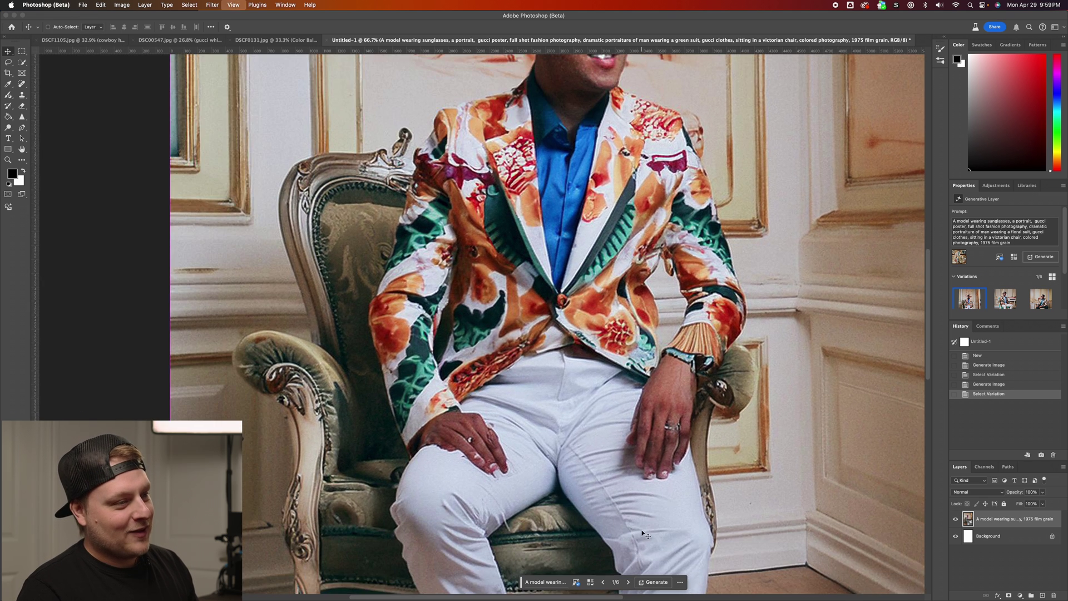
key(super+equal)
scroll(644, 533, right, 2)
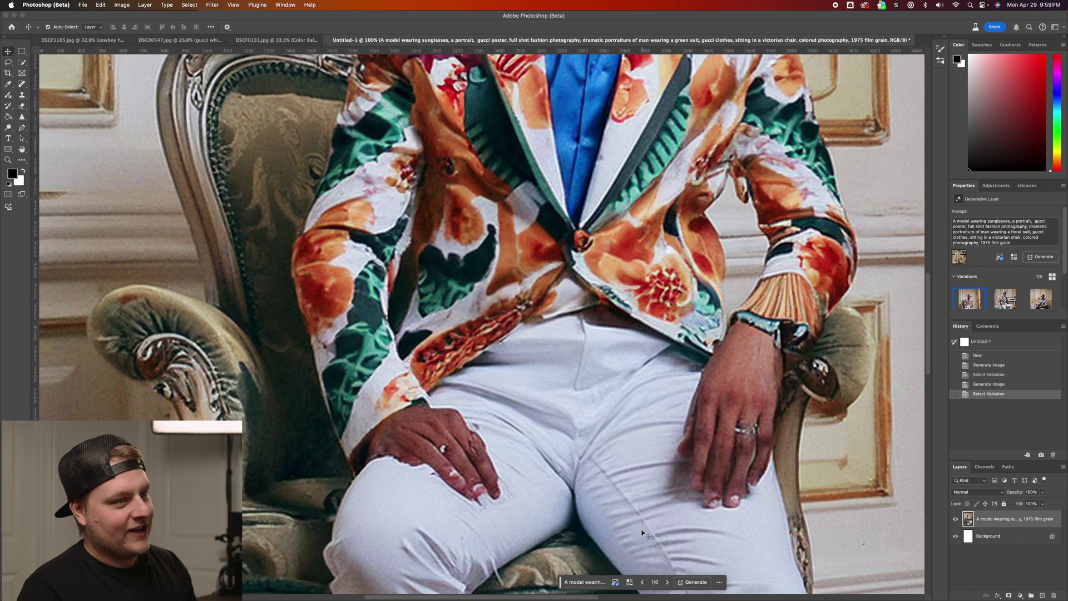
scroll(644, 532, down, 5)
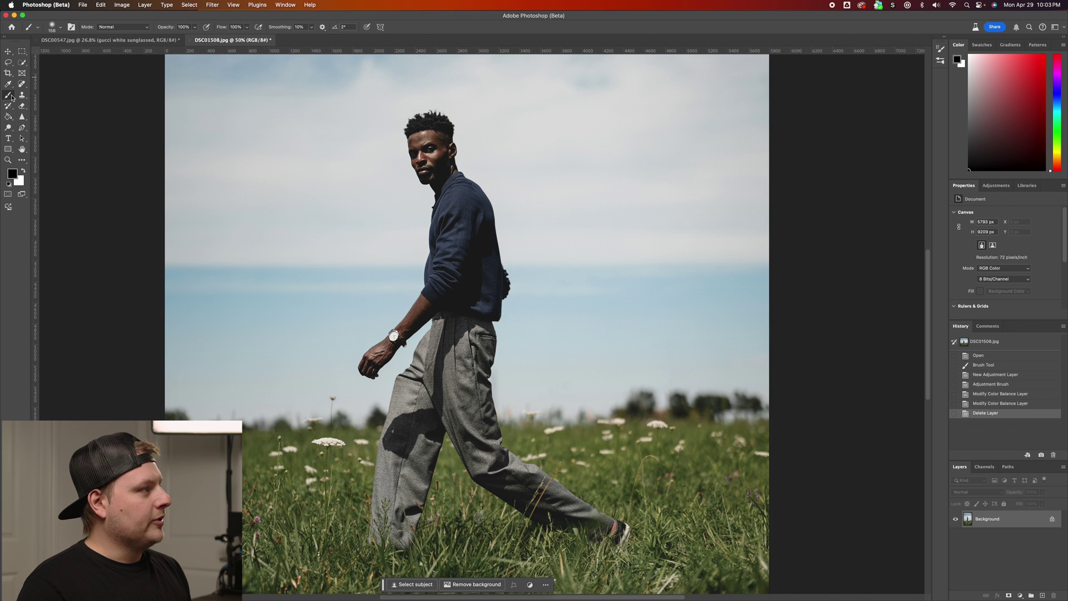
Step: Apply a Brightness/Contrast adjustment to the walking man as a whole object with the Adjustment Brush
click(9, 94)
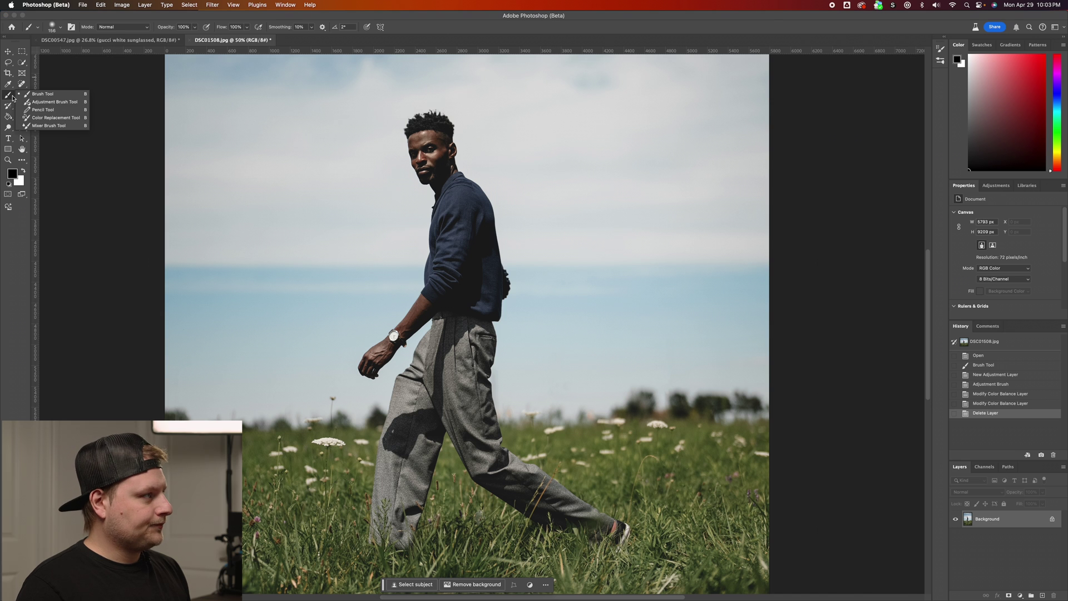
click(50, 100)
click(422, 584)
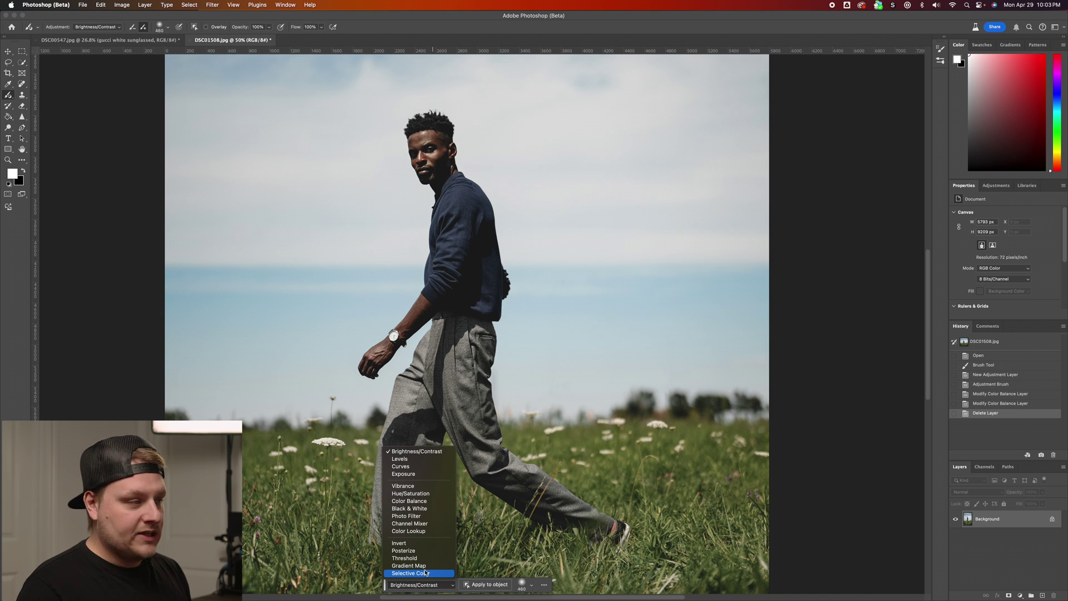
click(415, 451)
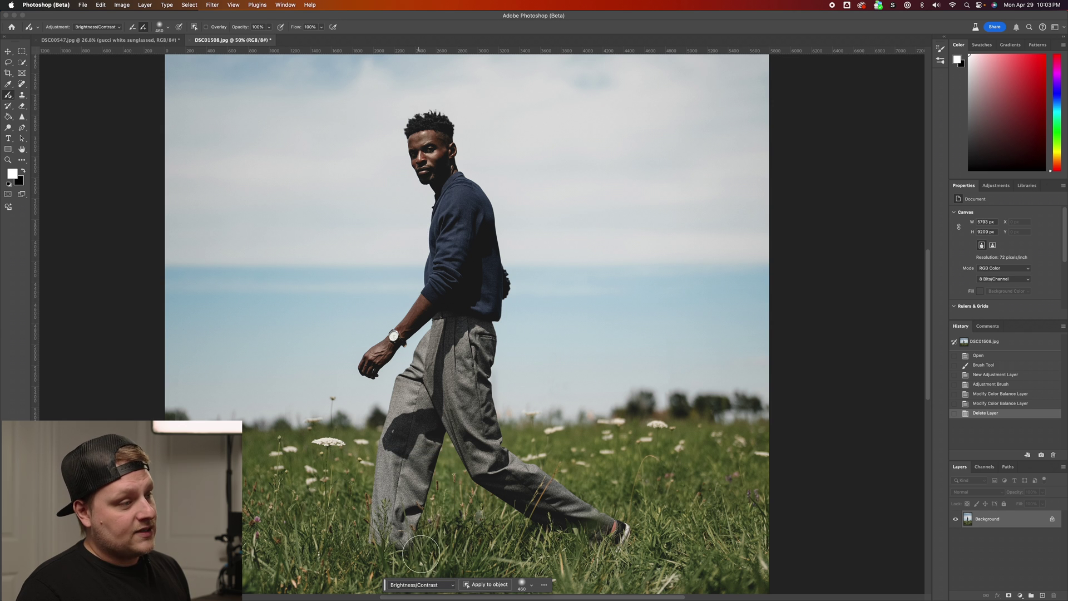
click(485, 588)
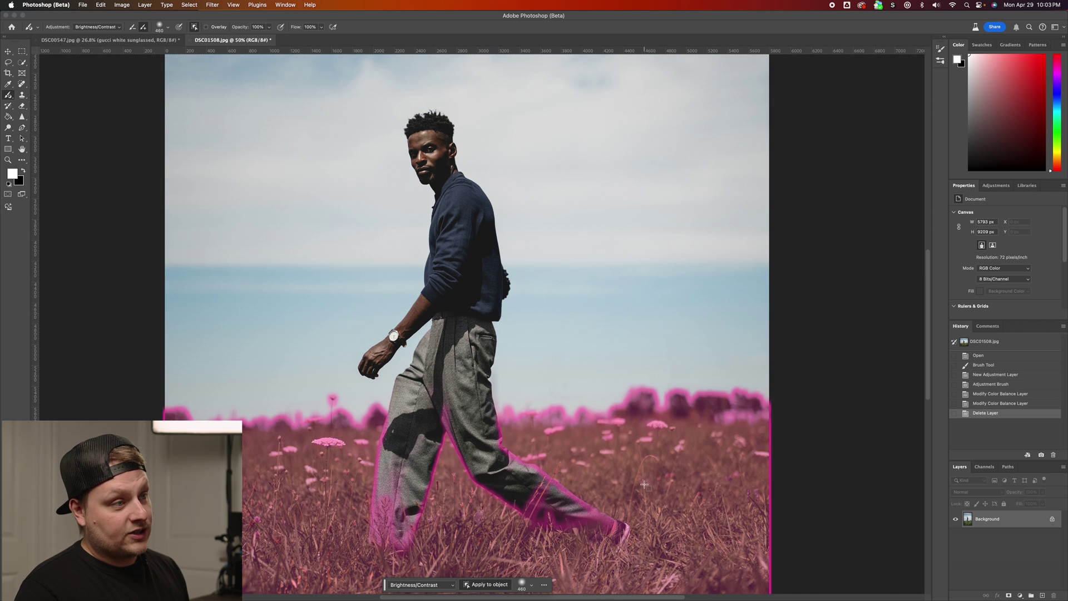
scroll(644, 484, down, 1)
key(super+minus)
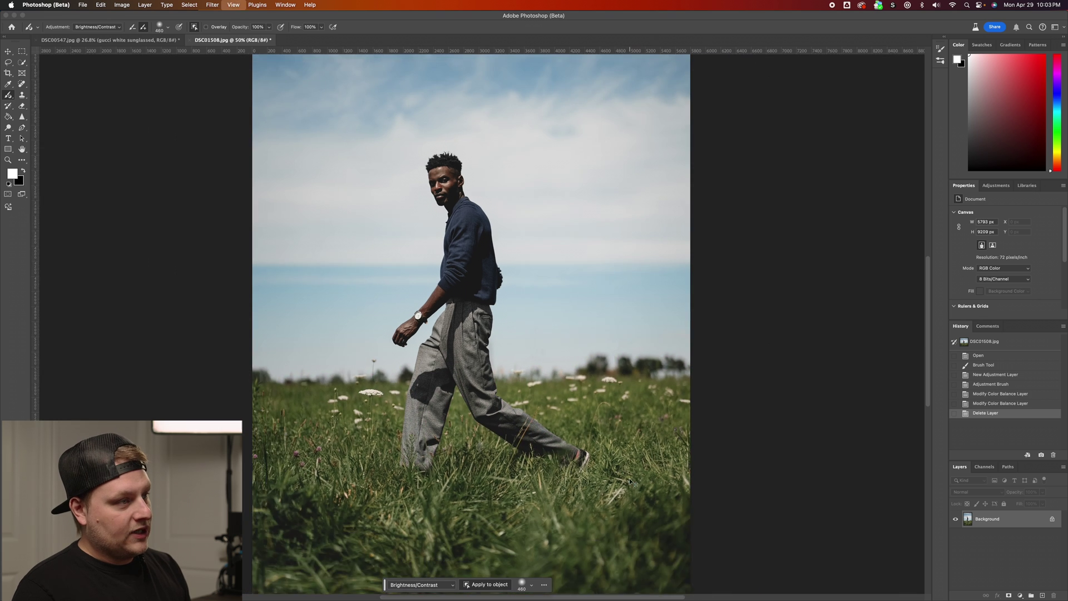
scroll(573, 525, down, 2)
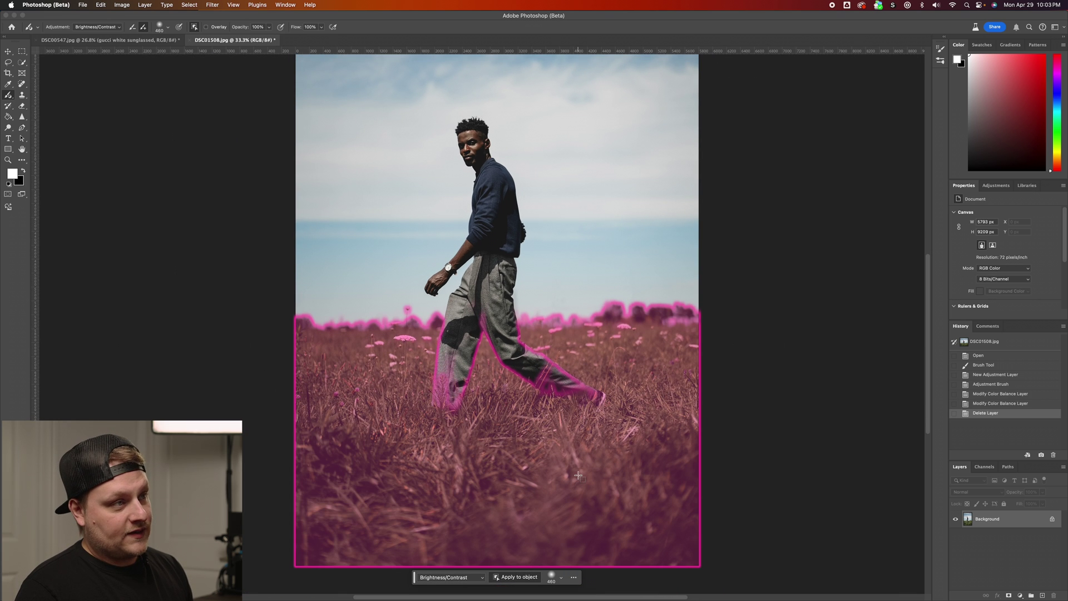
scroll(577, 475, up, 2)
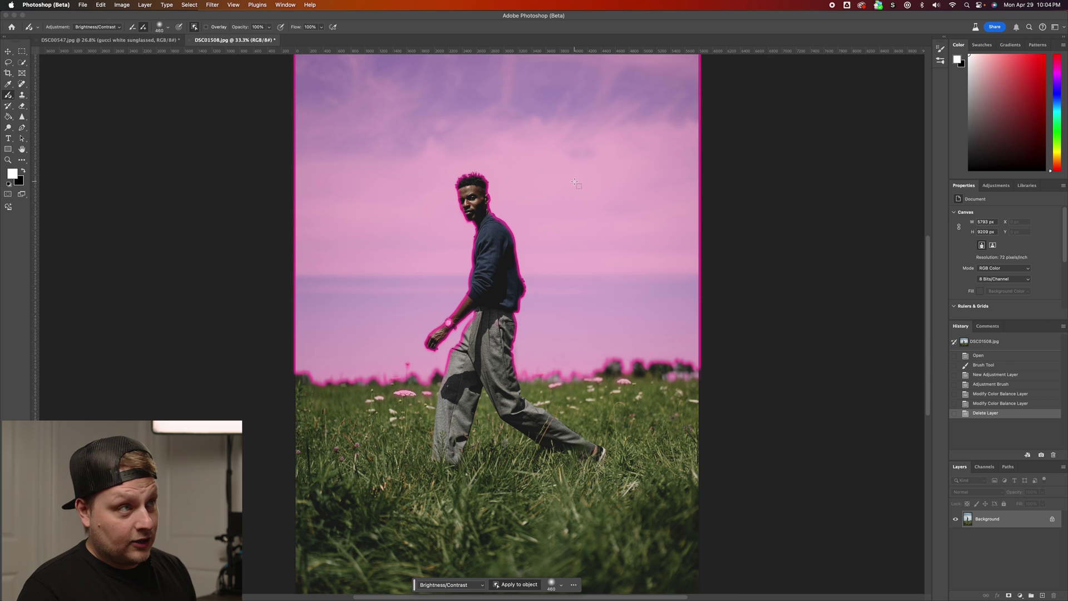
click(497, 248)
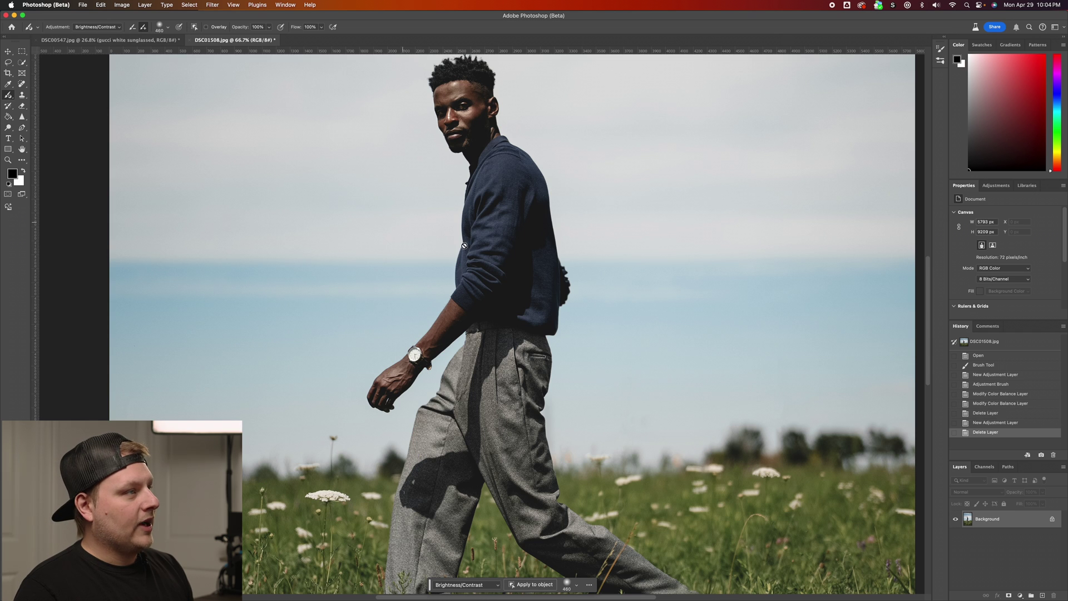
Step: Paint a Brightness/Contrast adjustment over the man's forearm and face using a soft 168 px Adjustment Brush
click(168, 29)
drag(184, 52, 177, 53)
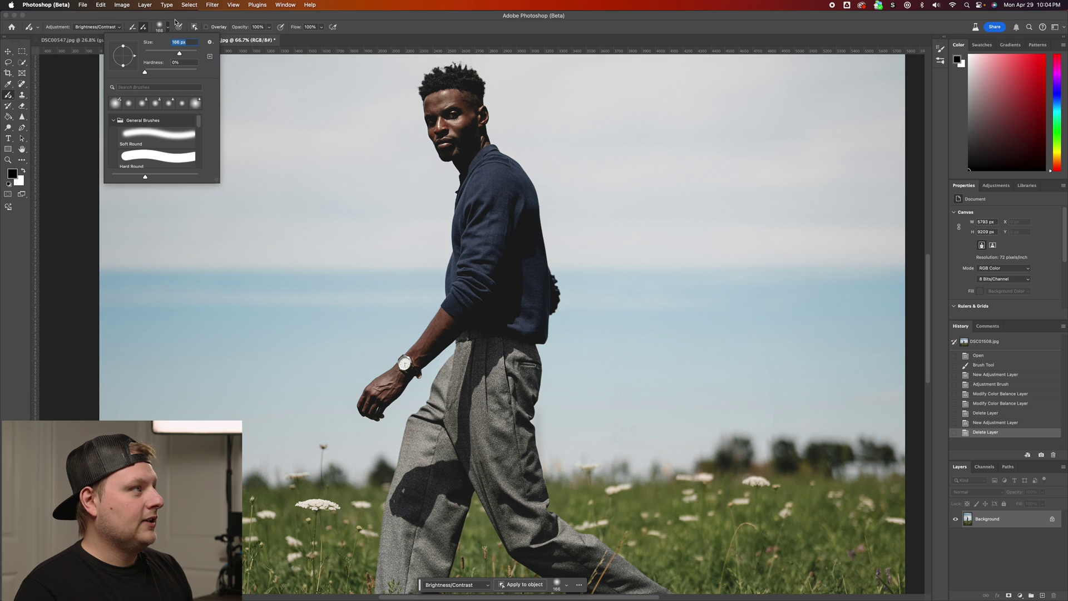
key(Return)
mouse_move(440, 322)
mouse_down()
mouse_move(379, 400)
mouse_move(455, 322)
mouse_up()
mouse_move(431, 104)
mouse_down()
mouse_move(448, 152)
mouse_move(451, 103)
mouse_move(465, 111)
mouse_move(461, 143)
mouse_move(478, 116)
mouse_move(484, 123)
mouse_move(461, 165)
mouse_up()
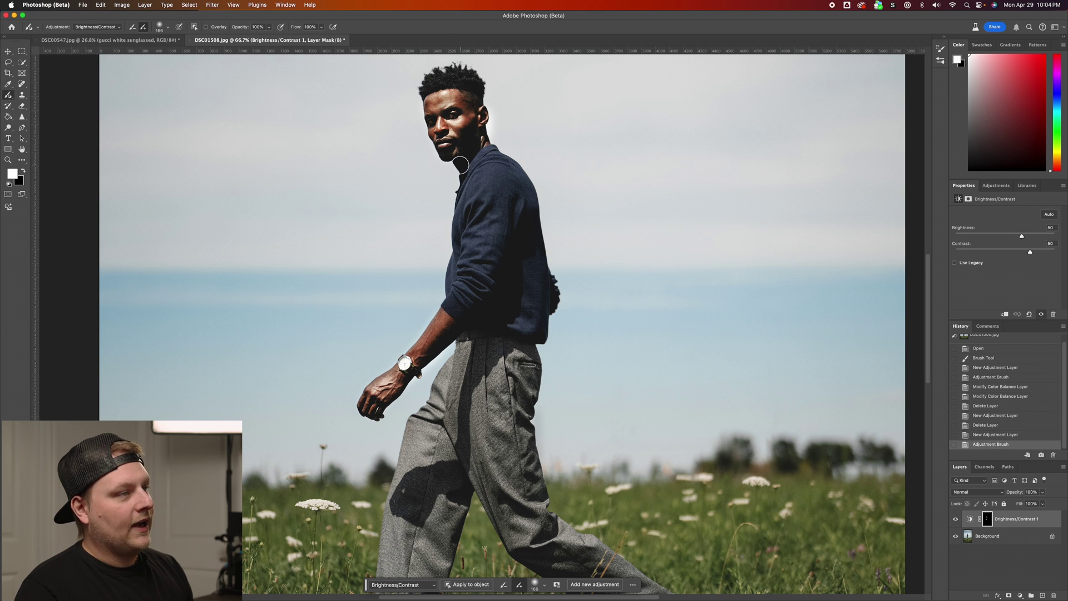
Step: Lower the Brightness/Contrast layer's opacity to 72% and view the man at a smaller scale
click(1042, 492)
click(1032, 502)
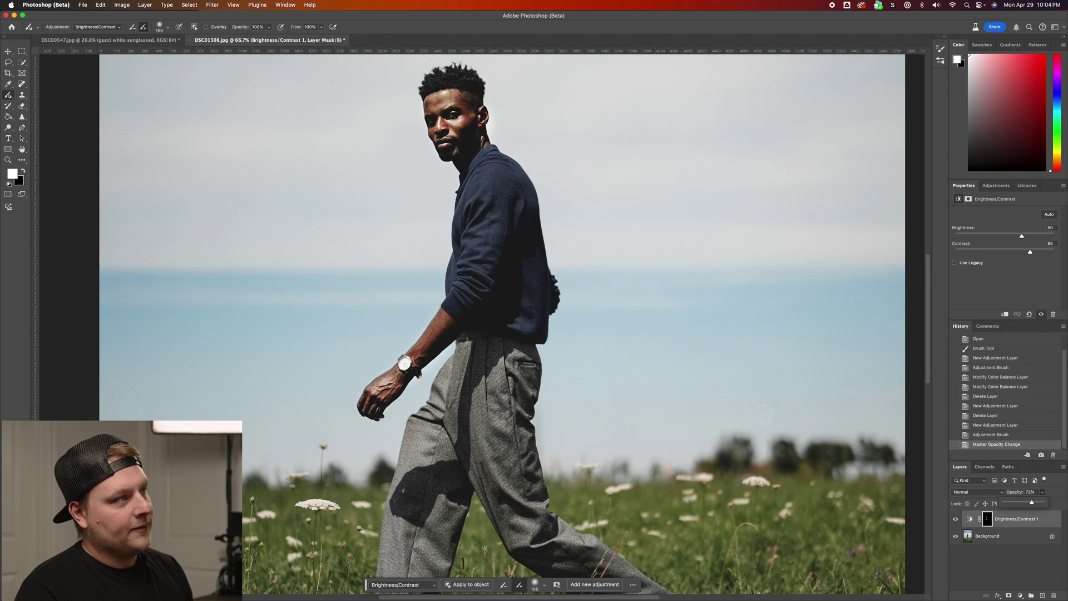
key(super+minus)
key(super+minus)
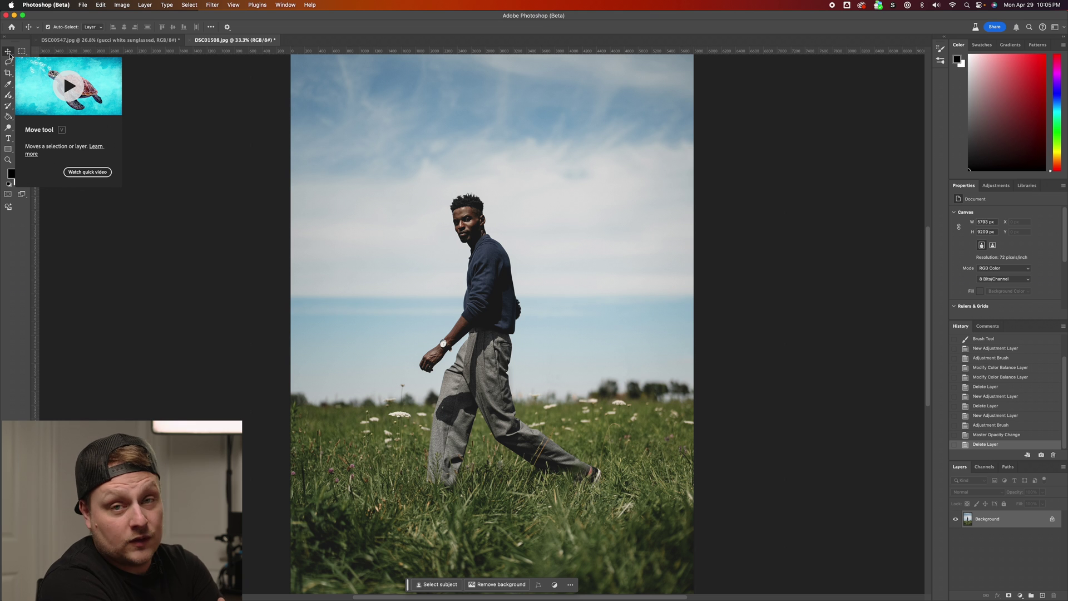
Step: Lasso around the walking man's sweater and trousers and start a Generative Fill on the selection
click(8, 63)
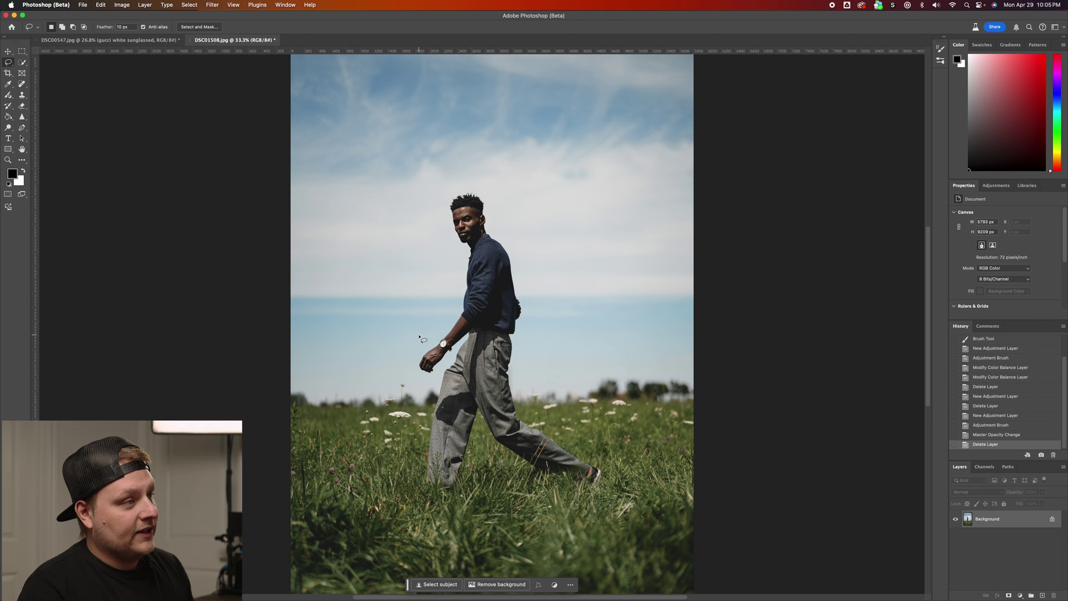
mouse_move(419, 336)
mouse_down()
mouse_move(448, 359)
mouse_move(420, 459)
mouse_move(429, 494)
mouse_move(461, 493)
mouse_move(480, 415)
mouse_move(493, 468)
mouse_move(557, 489)
mouse_move(613, 476)
mouse_move(523, 383)
mouse_move(525, 324)
mouse_move(502, 231)
mouse_move(467, 254)
mouse_move(458, 315)
mouse_move(419, 335)
mouse_up()
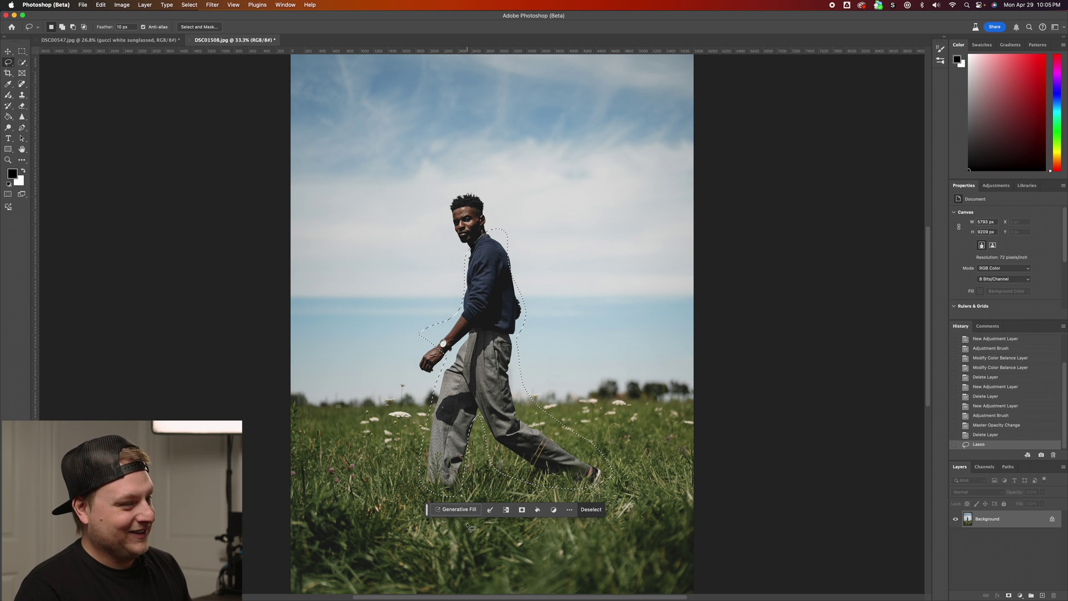
click(456, 509)
Step: Generate a fill without a prompt using the red floral suit image "Screenshot 2024-04-29 at 8.31.20 PM" from the Ref folder as reference
click(534, 510)
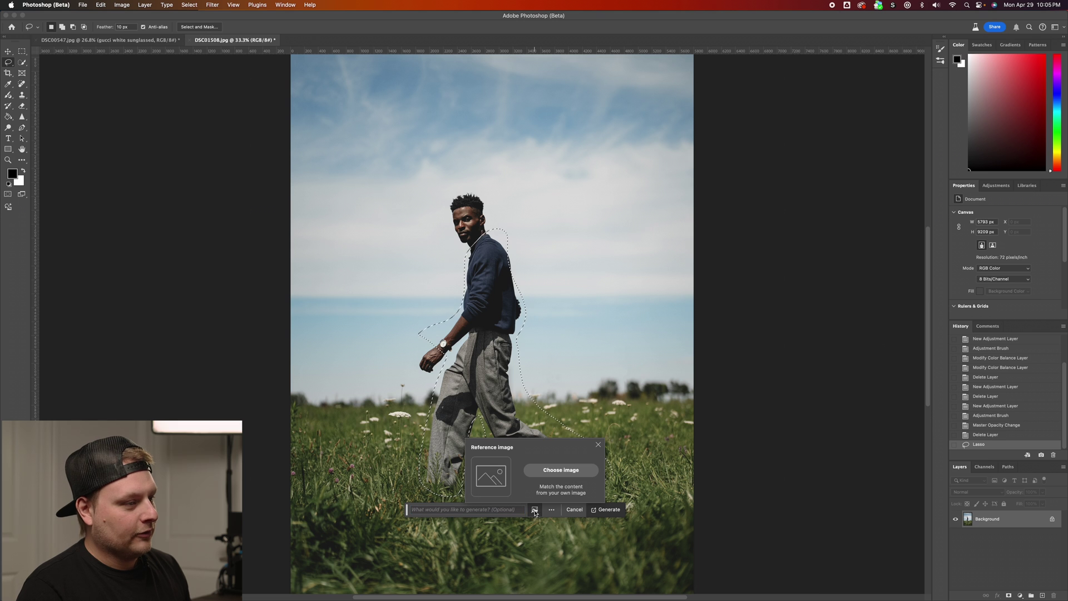
click(556, 472)
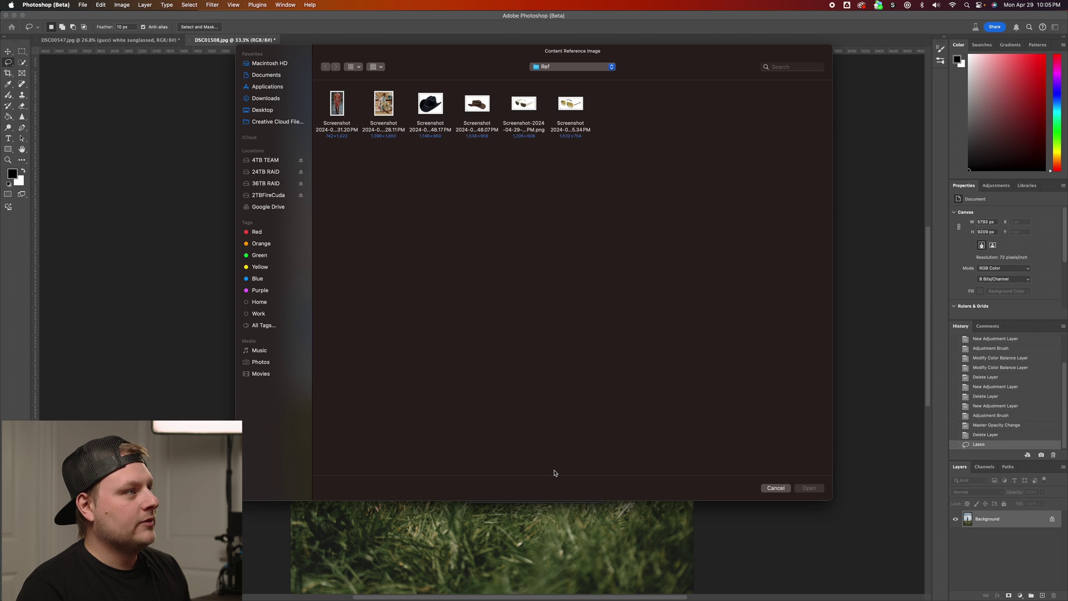
click(337, 103)
key(space)
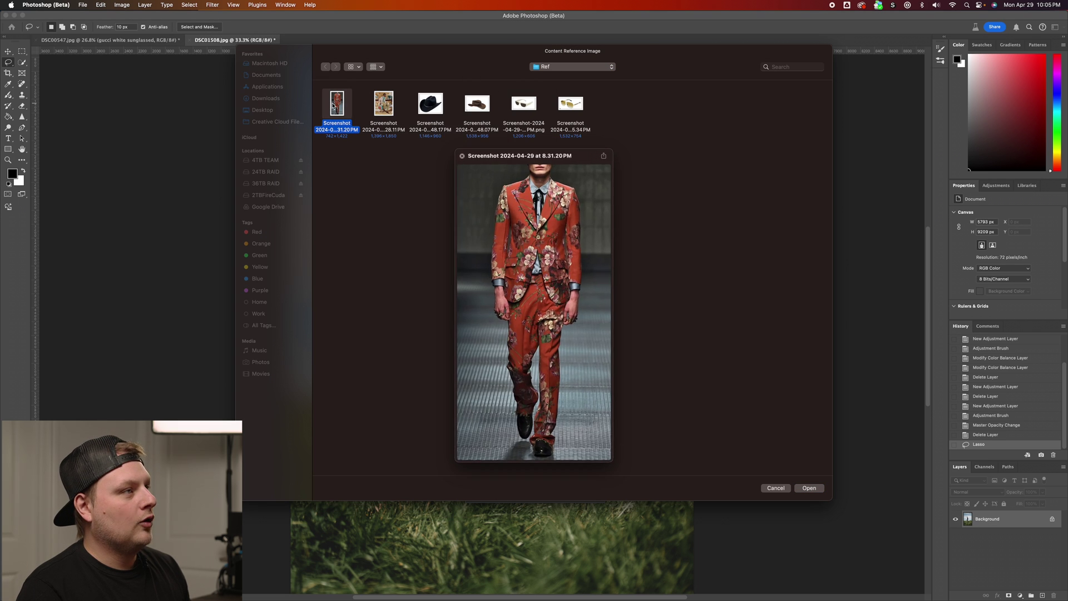
key(space)
click(823, 489)
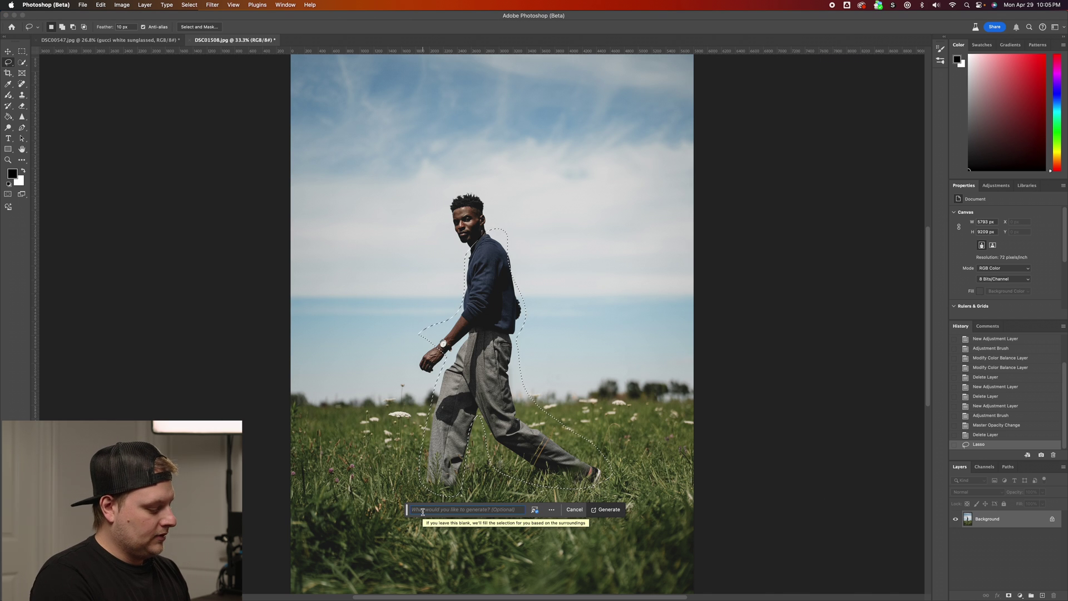
click(606, 511)
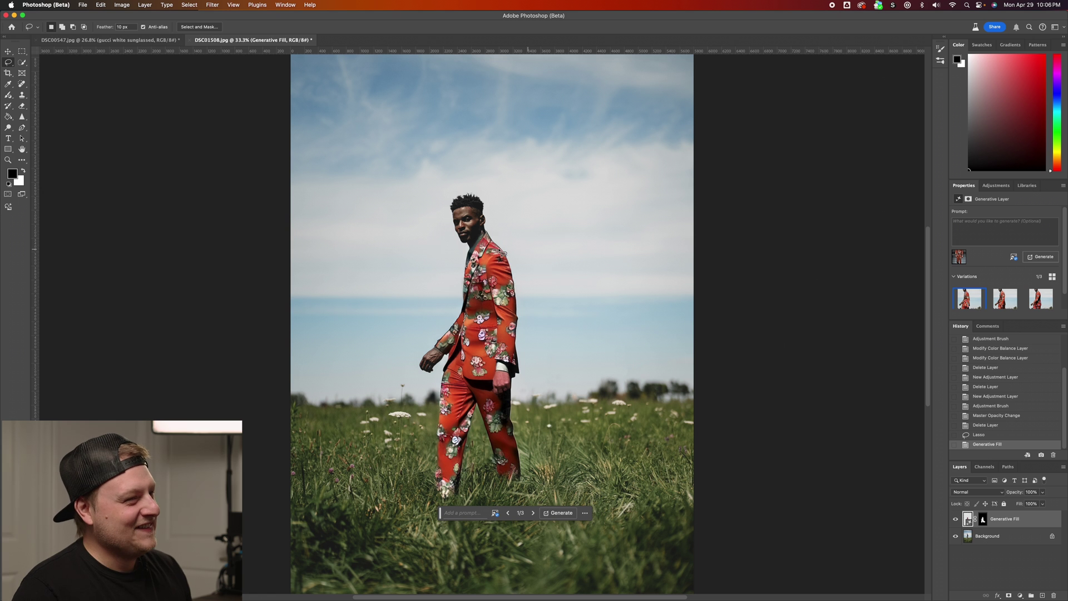
Step: Compare the three generated suit variations on the walking man, checking the hands, fabric and surrounding grass
key(super+equal)
key(super+equal)
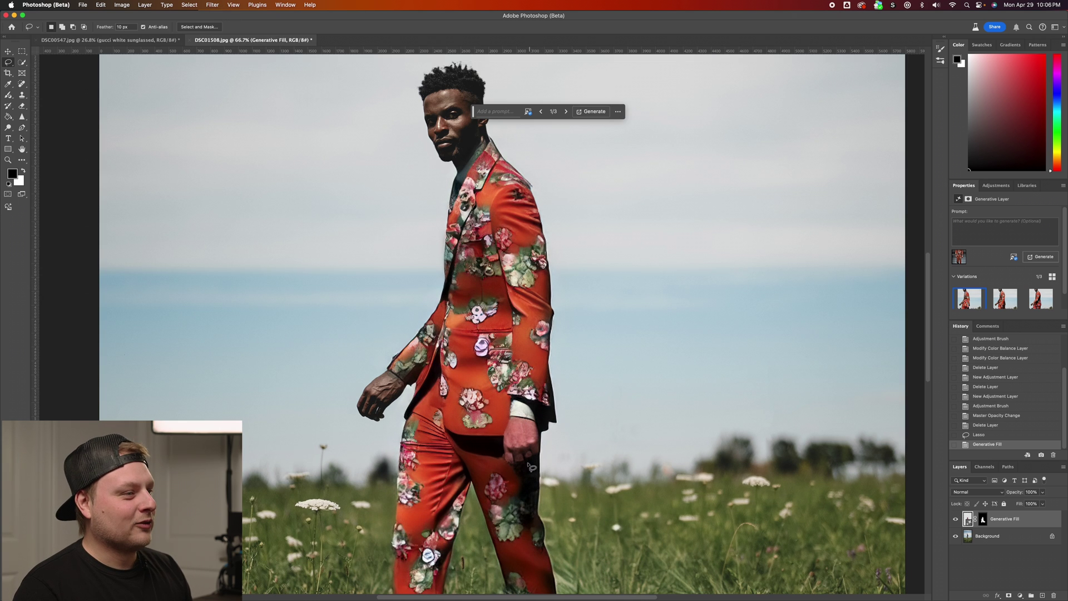
scroll(535, 391, down, 2)
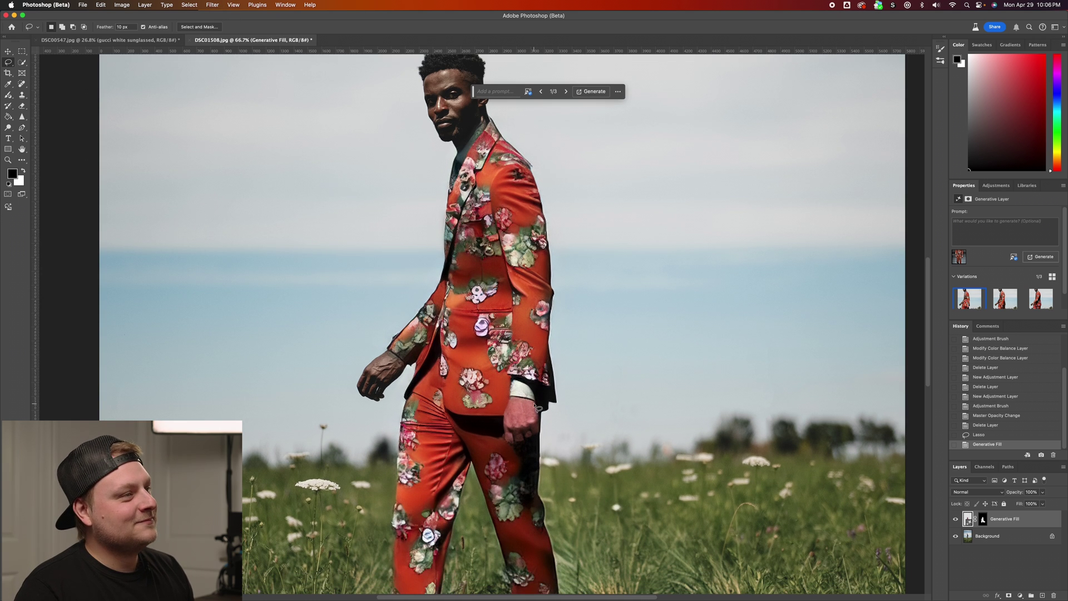
key(super+minus)
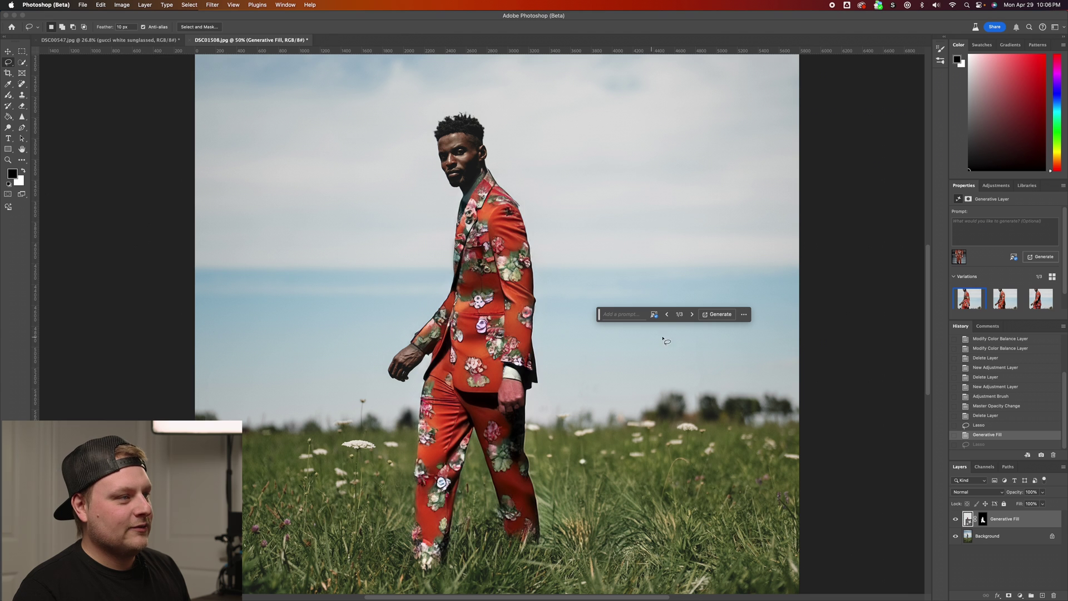
click(692, 315)
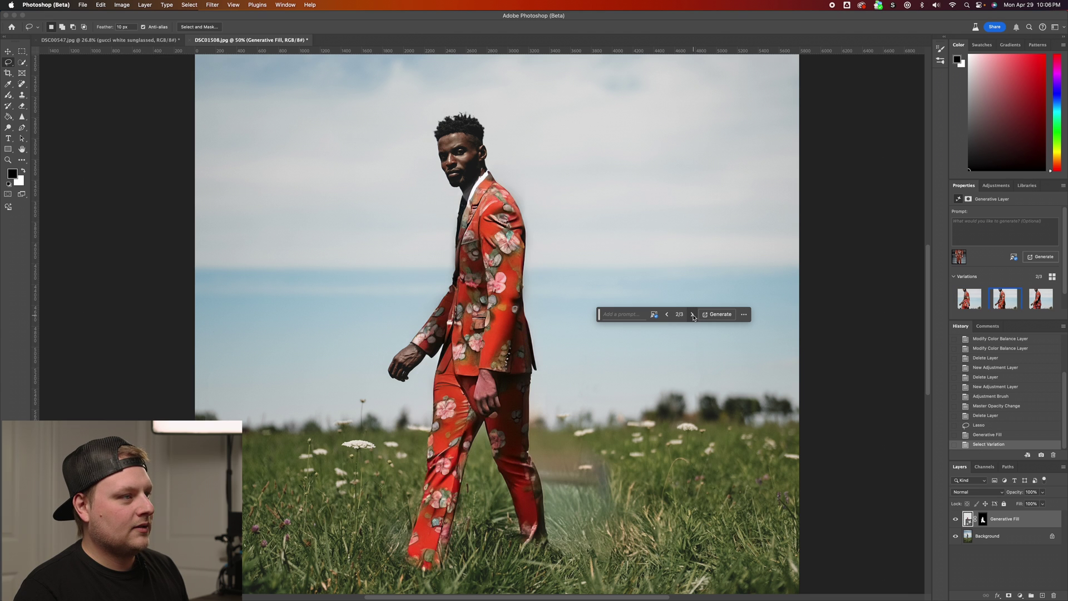
click(692, 315)
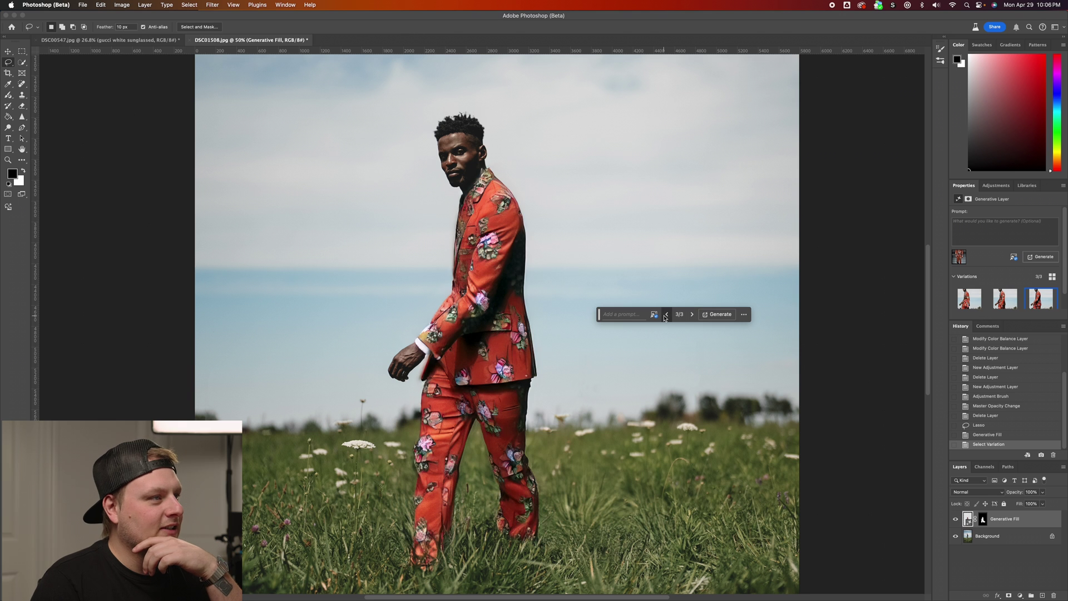
click(665, 315)
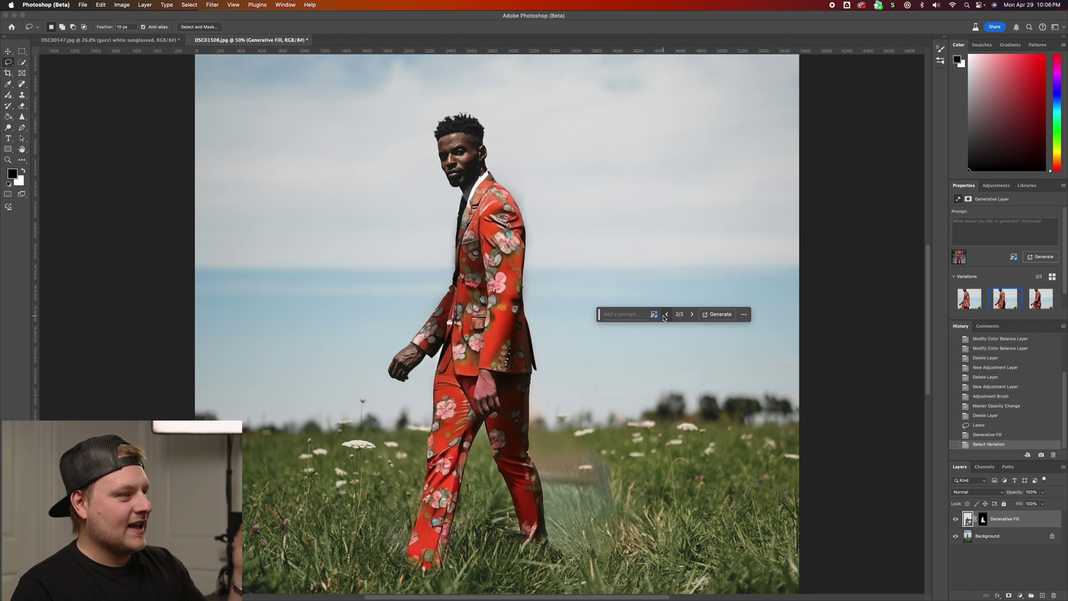
key(super+minus)
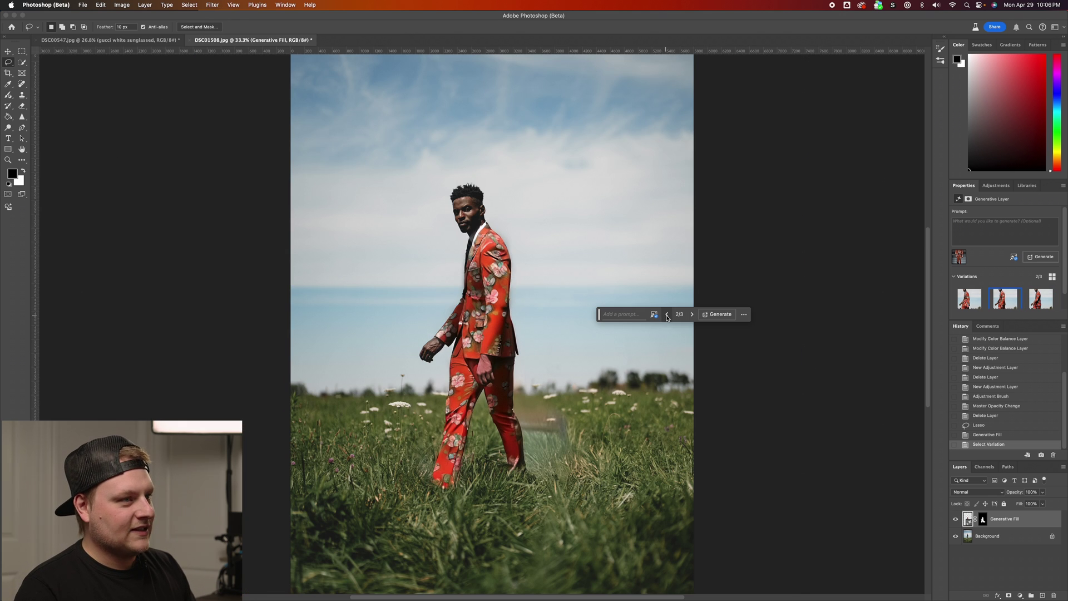
Step: Choose the third suit variation for the walking man and inspect its details
click(692, 314)
key(super+minus)
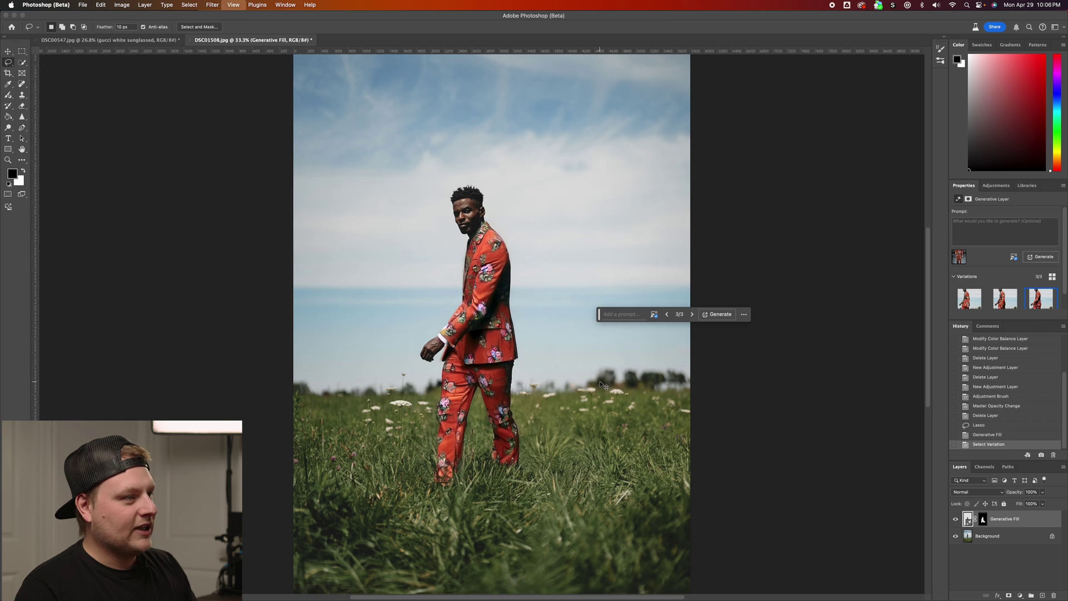
key(super+plus)
key(super+plus)
key(super+plus)
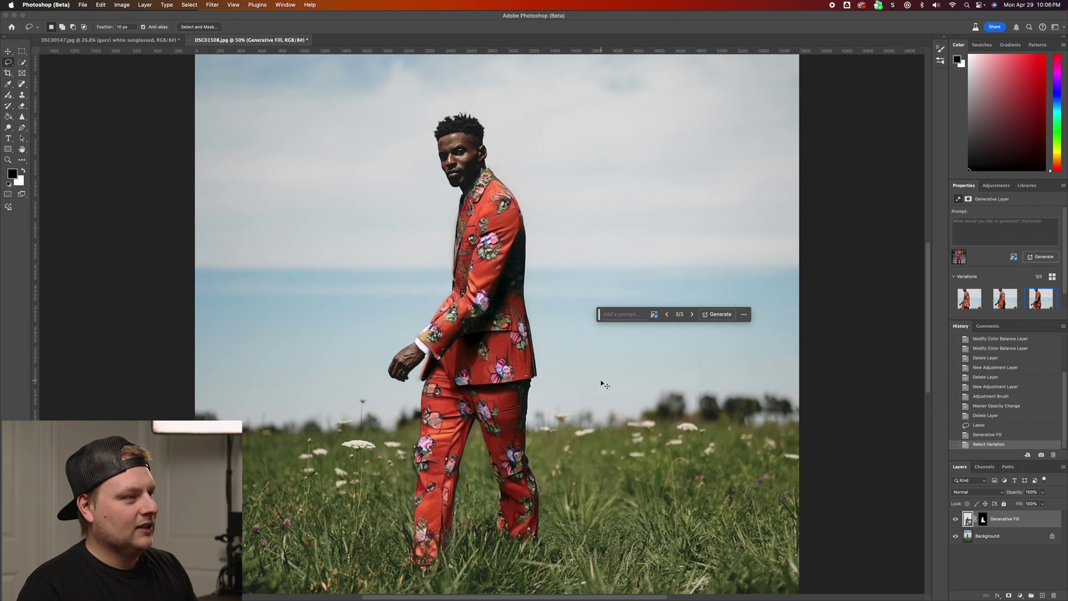
key(super+minus)
key(super+minus)
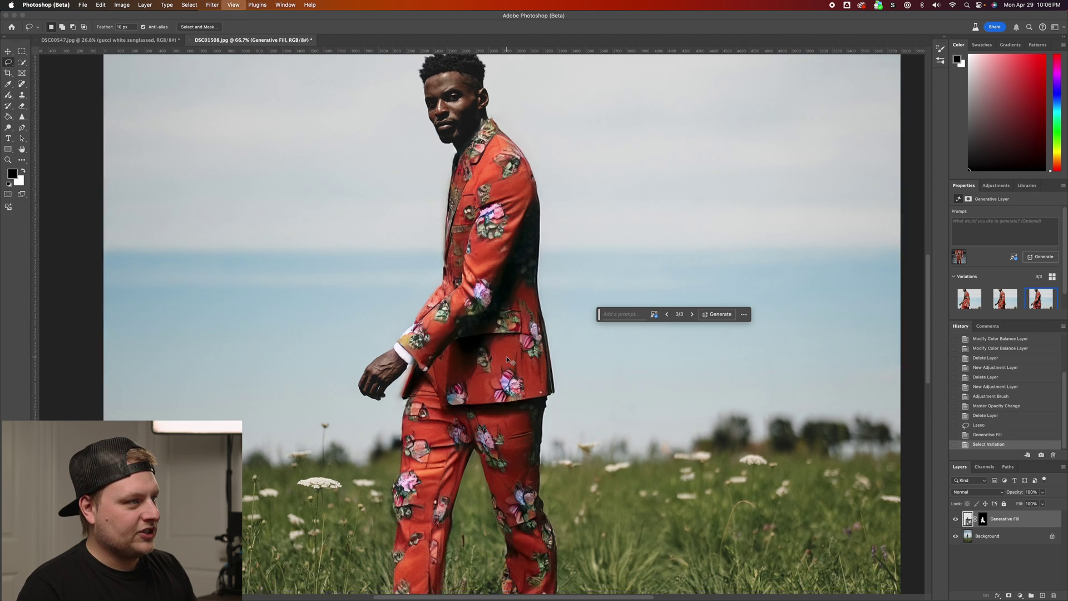